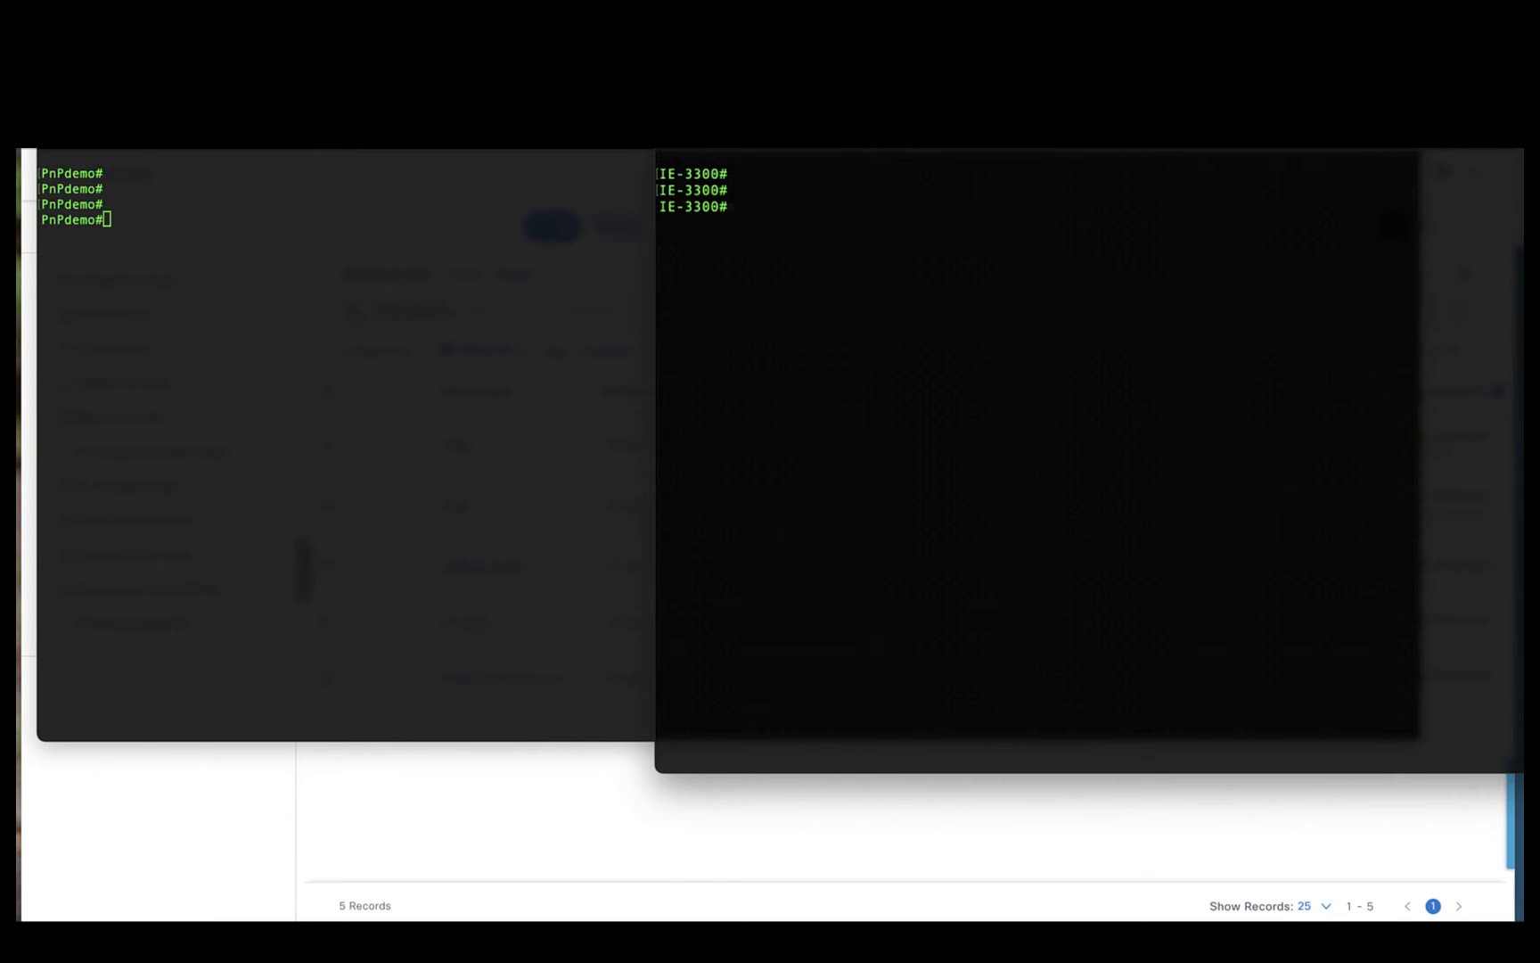
# List the IE-3300 hardware inventory with 'show inventory'.
pyautogui.write('sho inven')
pyautogui.press('Tab')
pyautogui.press('Return')
# Run 'show install summary' and pick out the running 17.12.01 image name.
pyautogui.write('sh int')
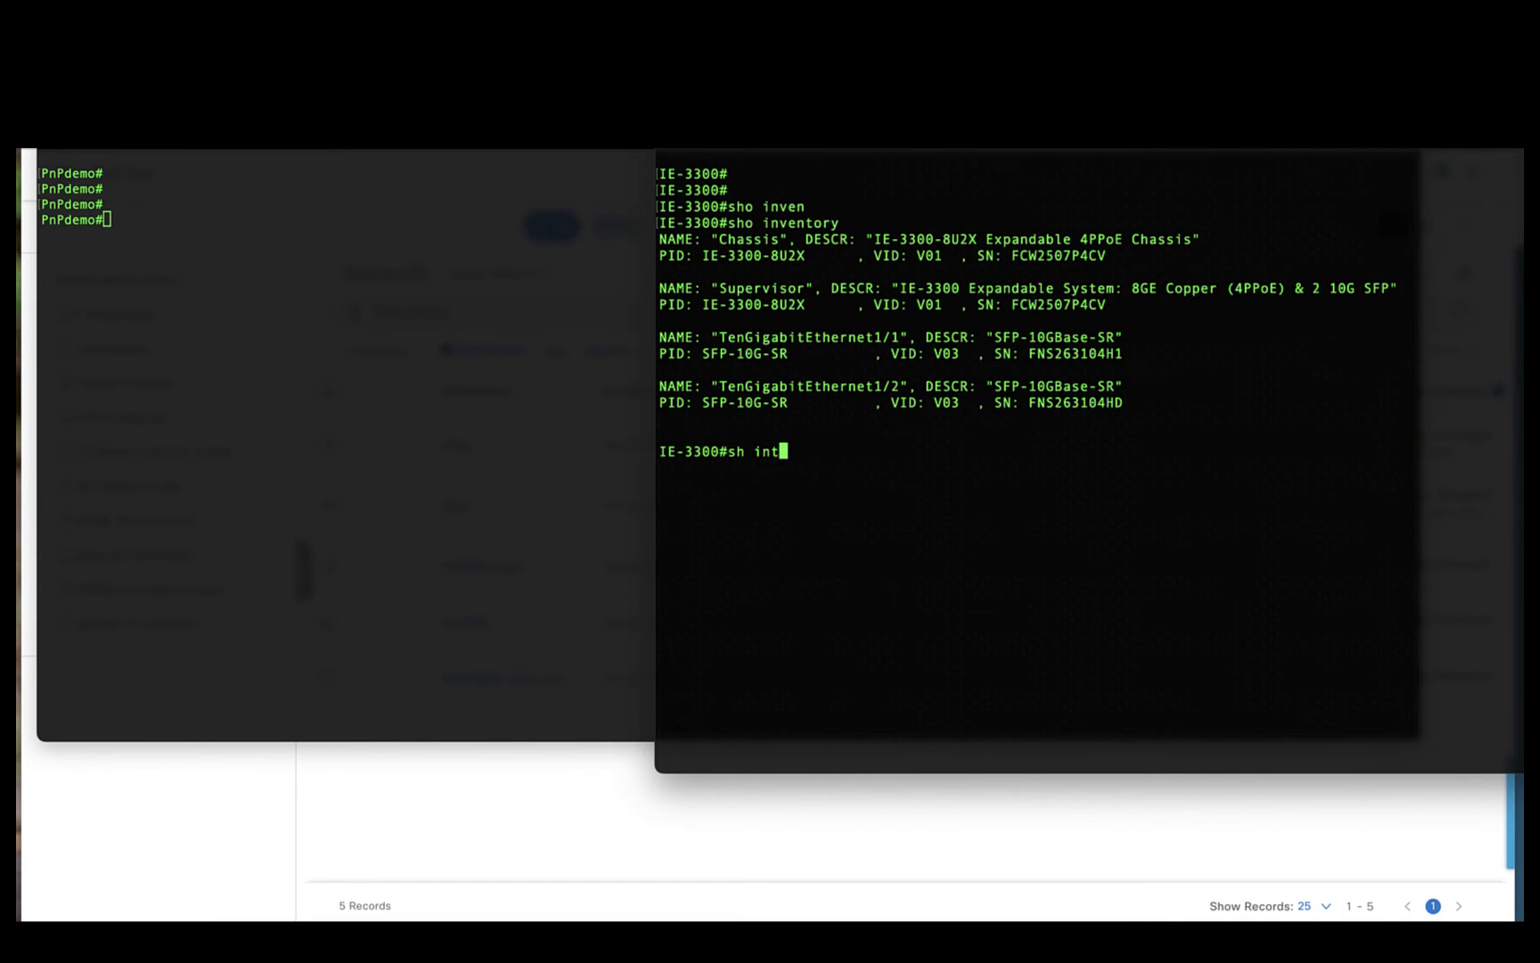
pyautogui.press('BackSpace')
pyautogui.write('nst summ')
pyautogui.press('Return')
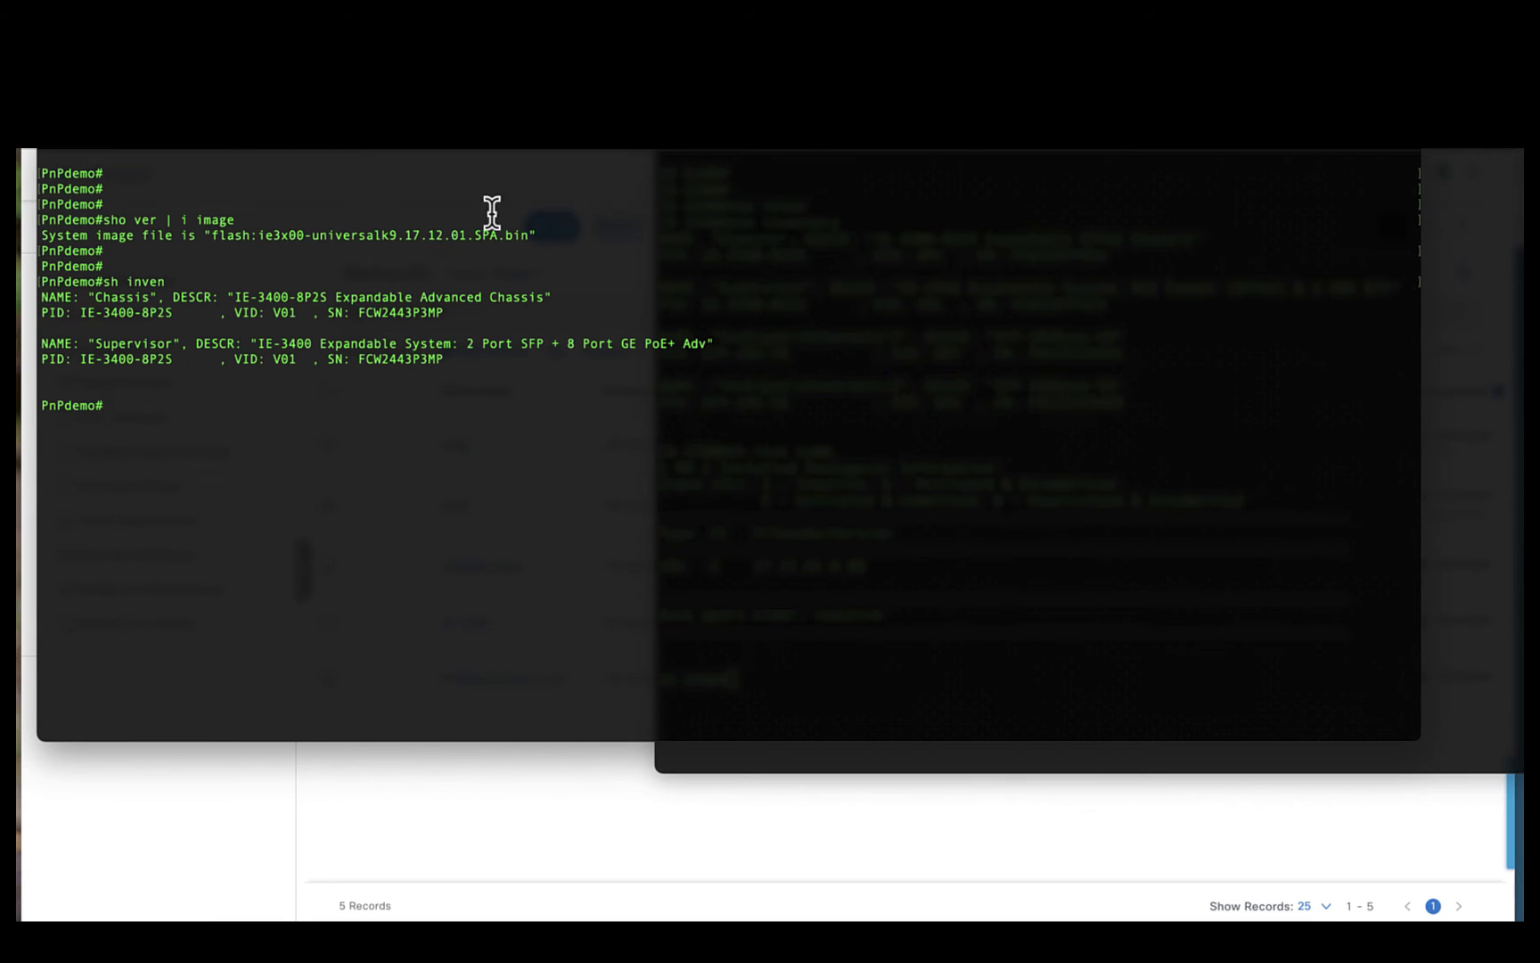
pyautogui.doubleClick(440, 234)
pyautogui.click(946, 713)
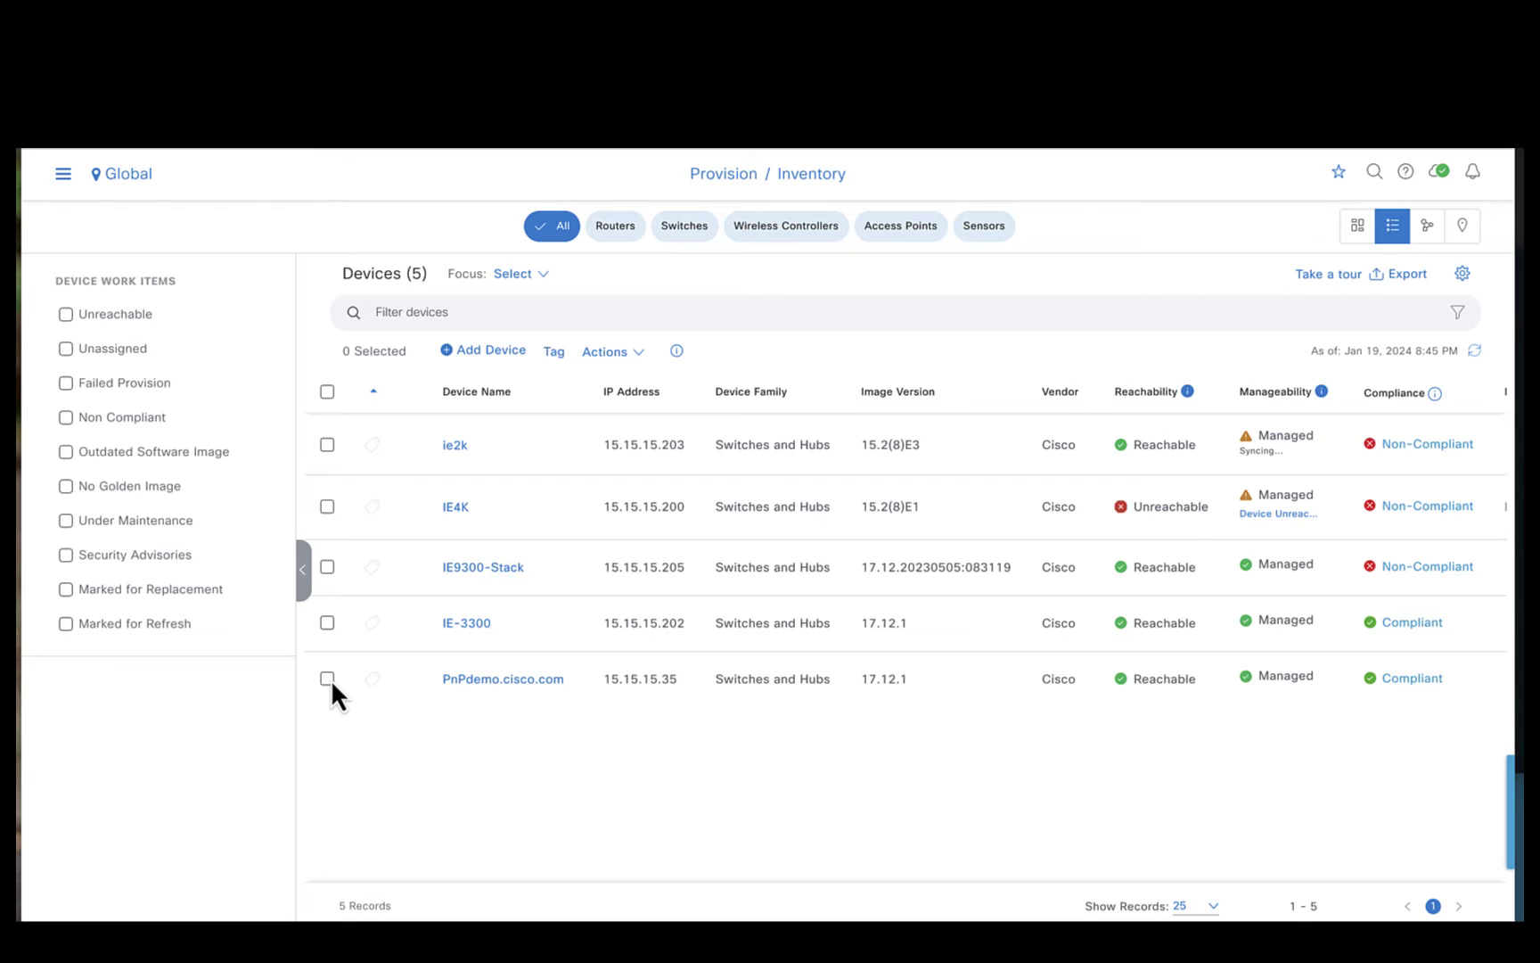
# Select the IE-3300 and PnPdemo.cisco.com rows, both Compliant on 17.12.1.
pyautogui.click(327, 623)
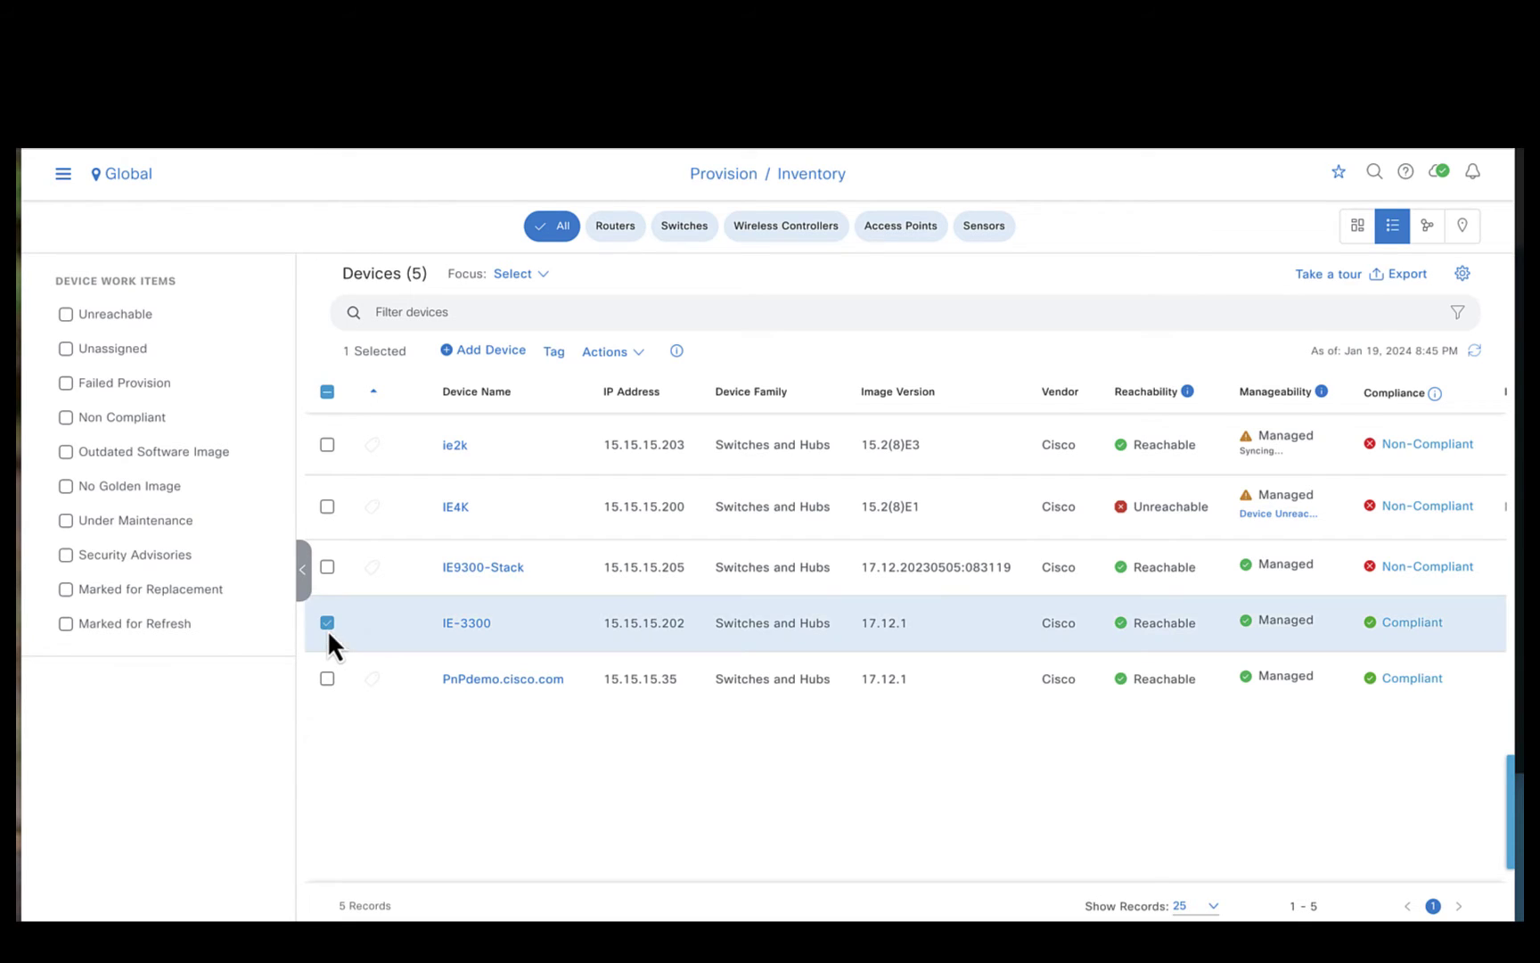
pyautogui.click(329, 679)
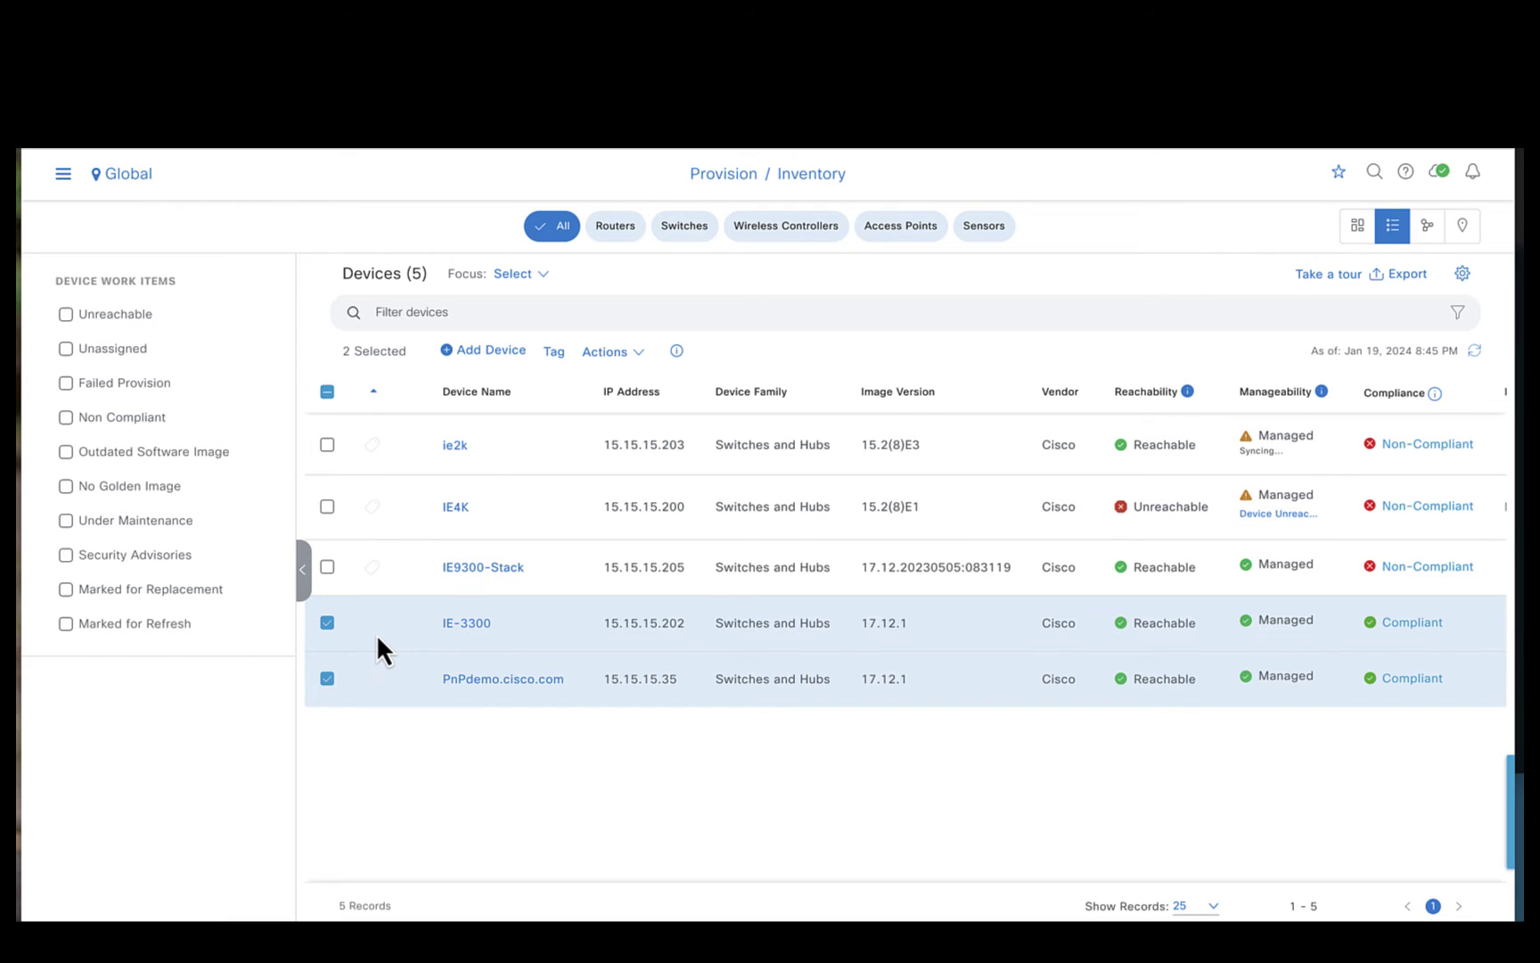
# Go to Design > Image Repository and scroll through the Image Families table.
pyautogui.click(64, 181)
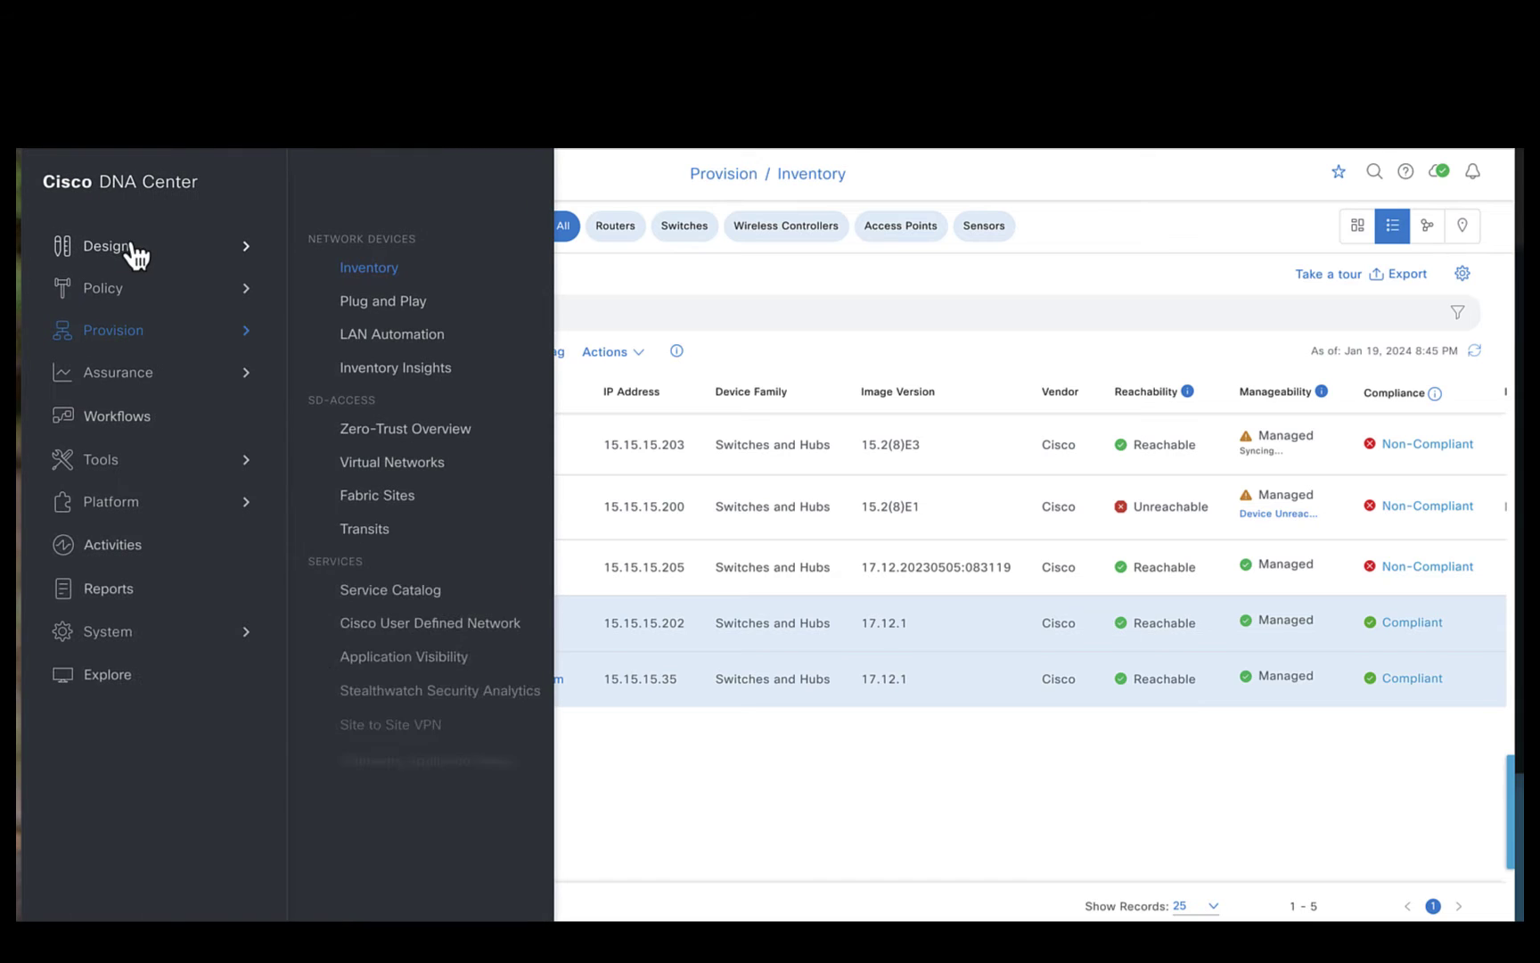
pyautogui.moveTo(131, 248)
pyautogui.click(368, 326)
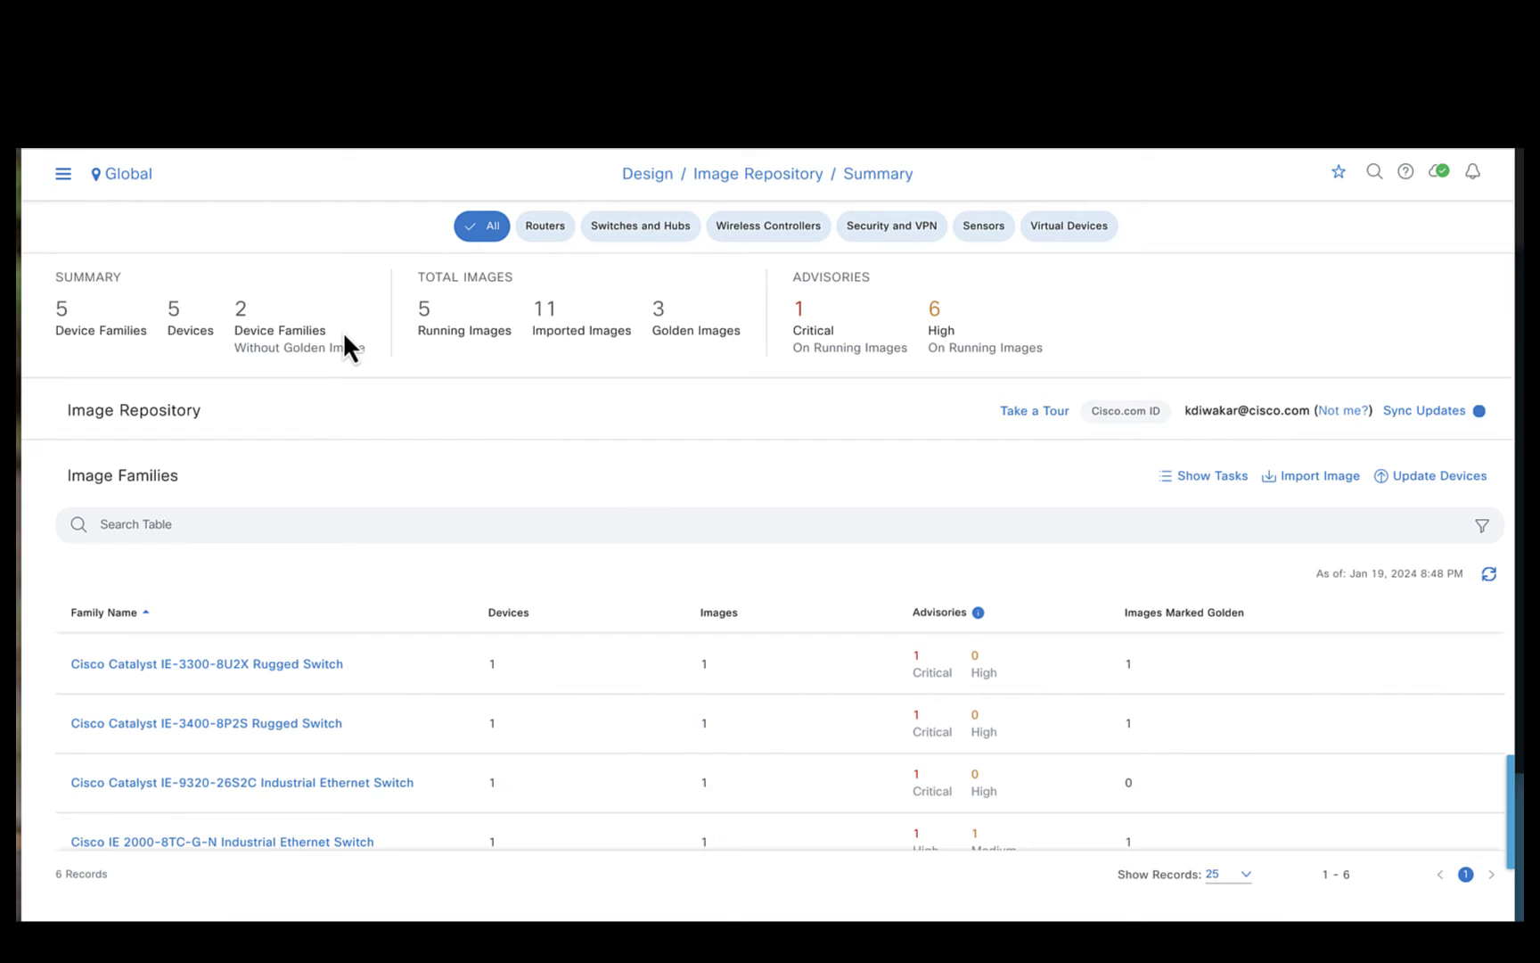
pyautogui.scroll(-1, 356, 686)
pyautogui.scroll(-2, 356, 681)
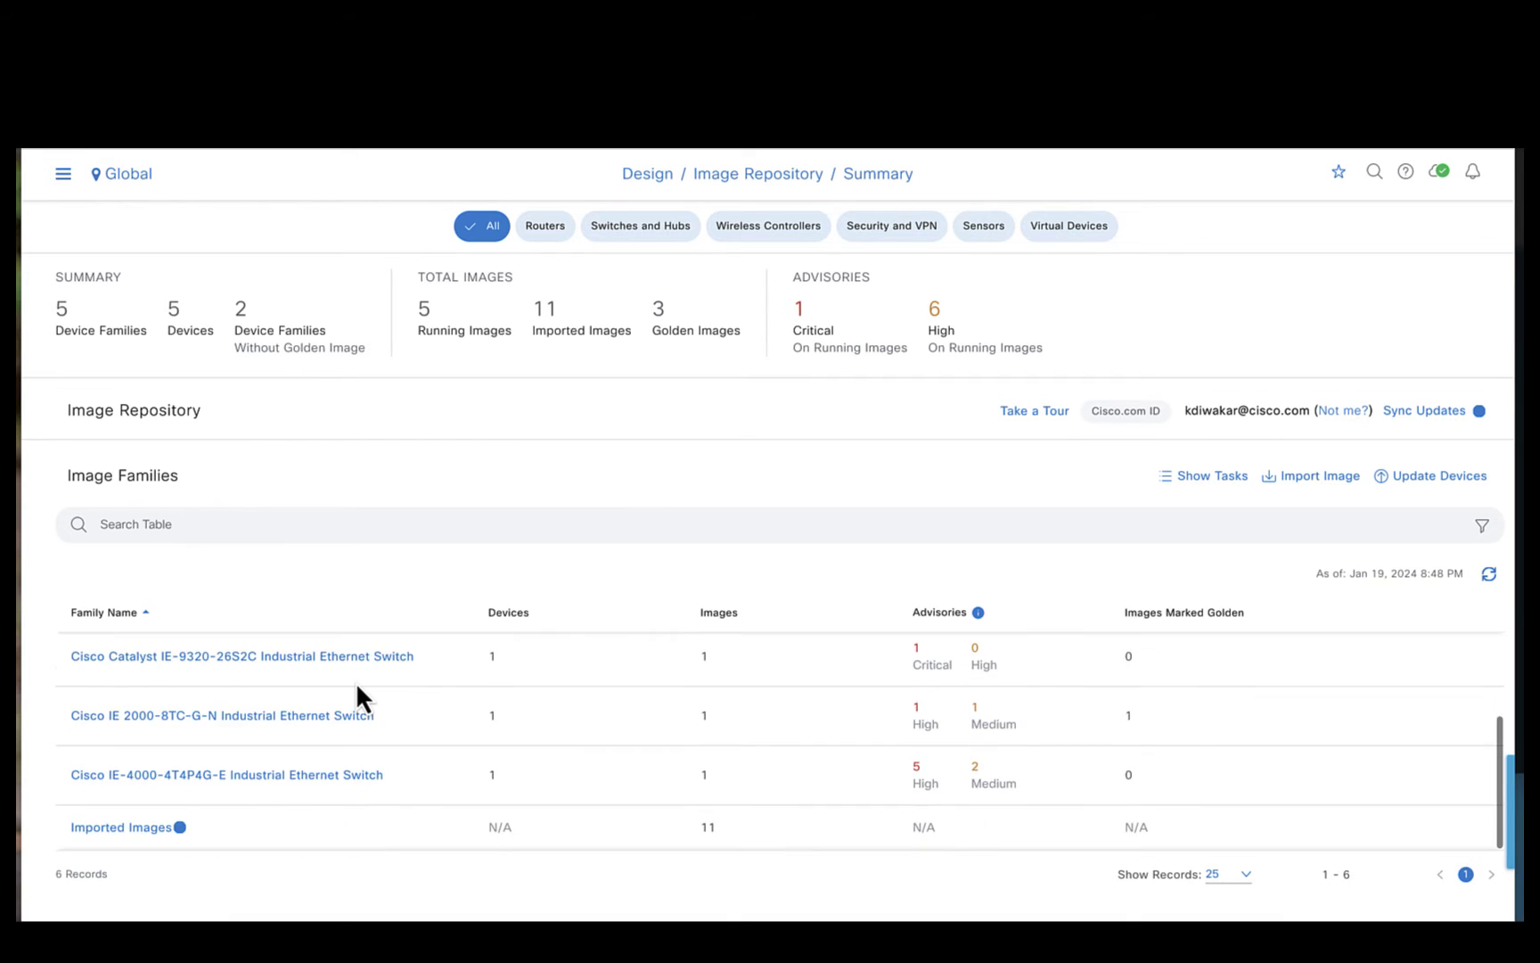
pyautogui.scroll(3, 357, 682)
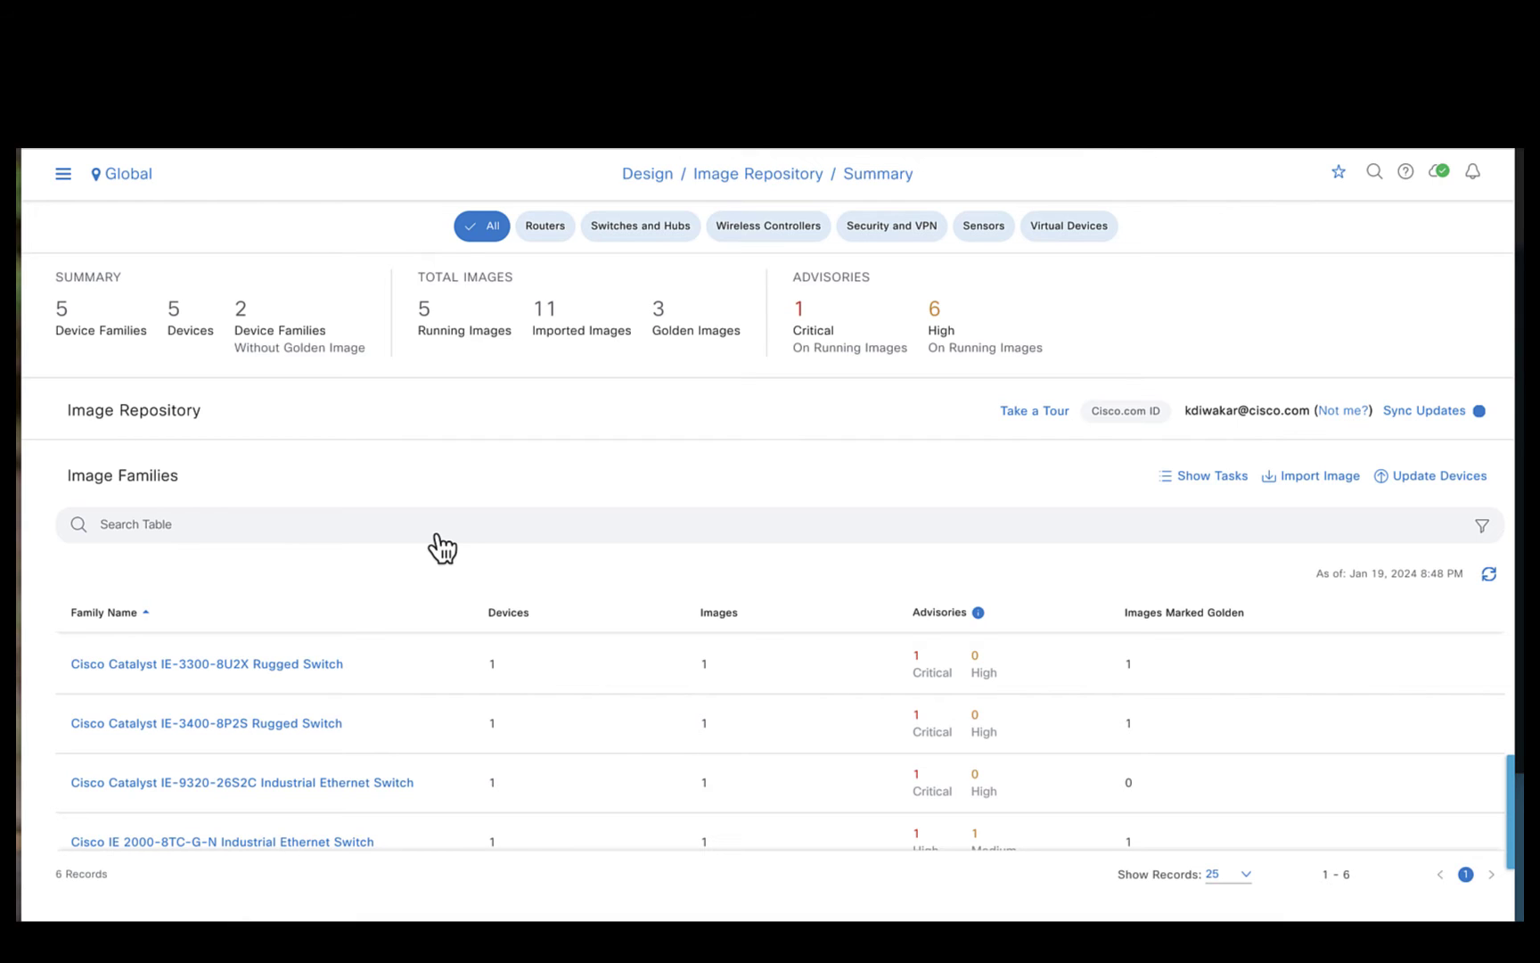
# In the IE-3300-8U2X family, make ie3x00-universalk9.17.13.01.SPA.bin the golden image.
pyautogui.click(327, 668)
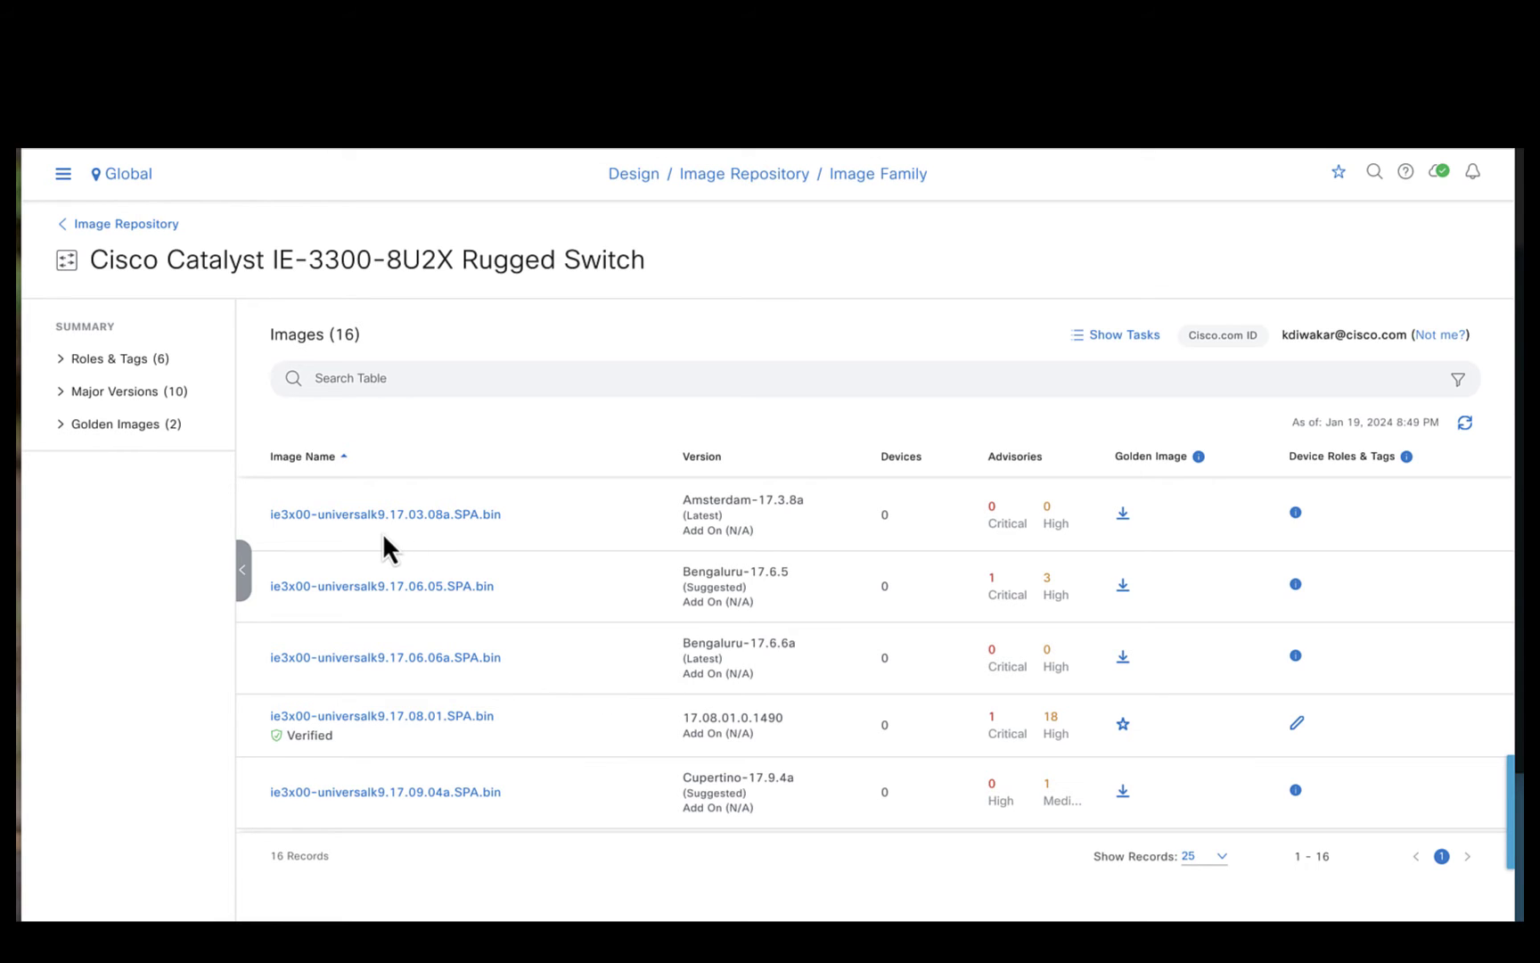
pyautogui.doubleClick(713, 586)
pyautogui.click(581, 629)
pyautogui.scroll(-6, 581, 629)
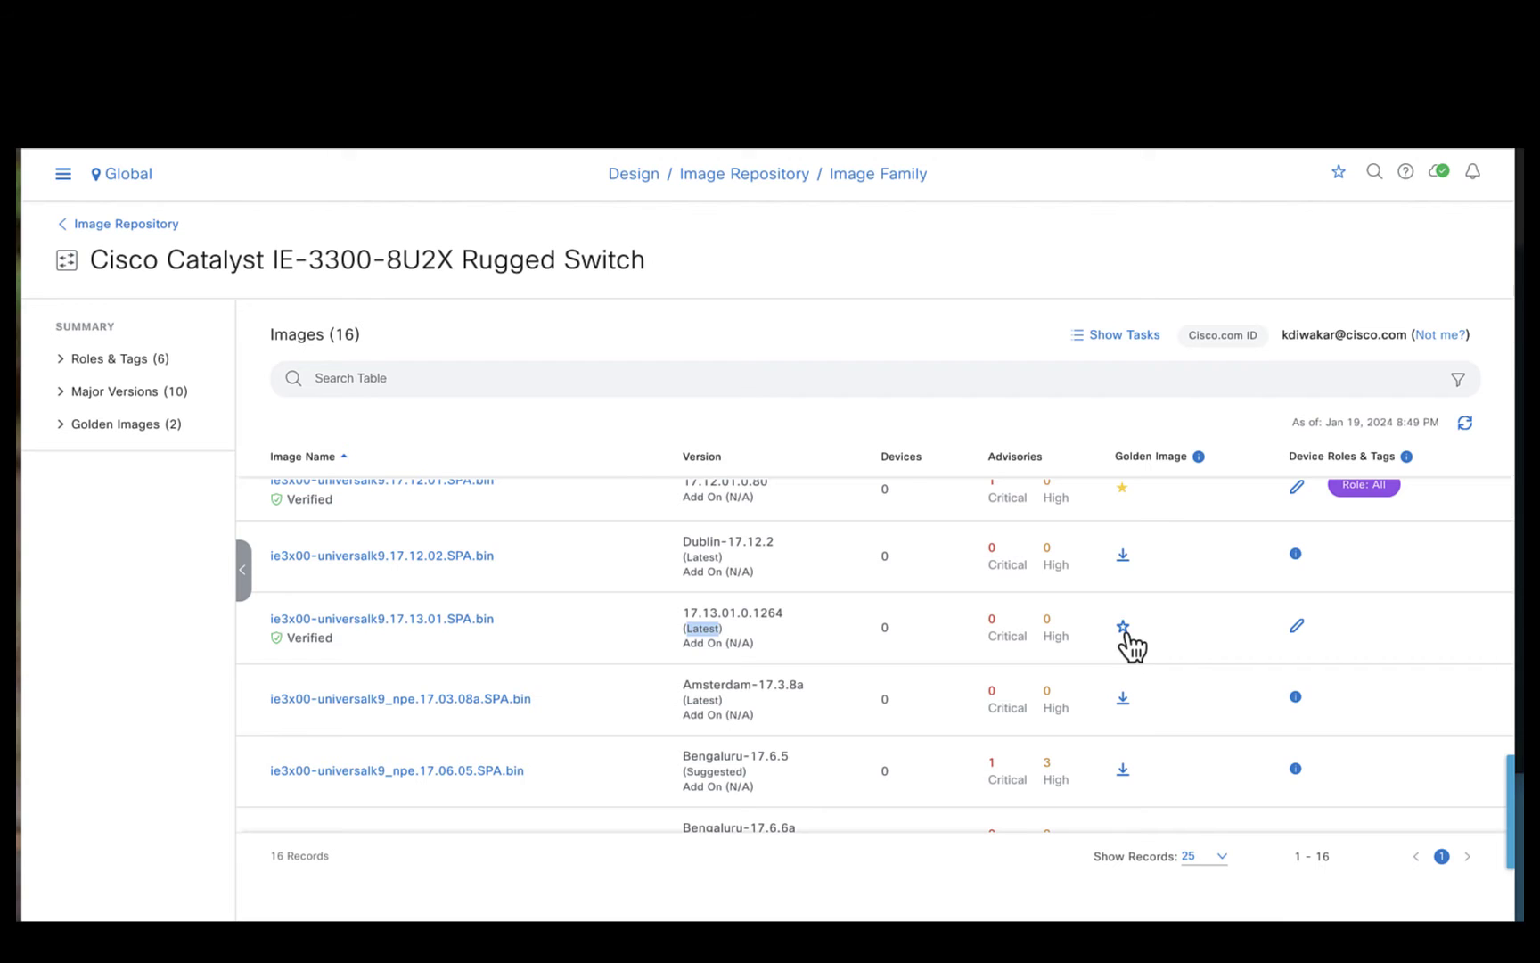
pyautogui.click(1124, 629)
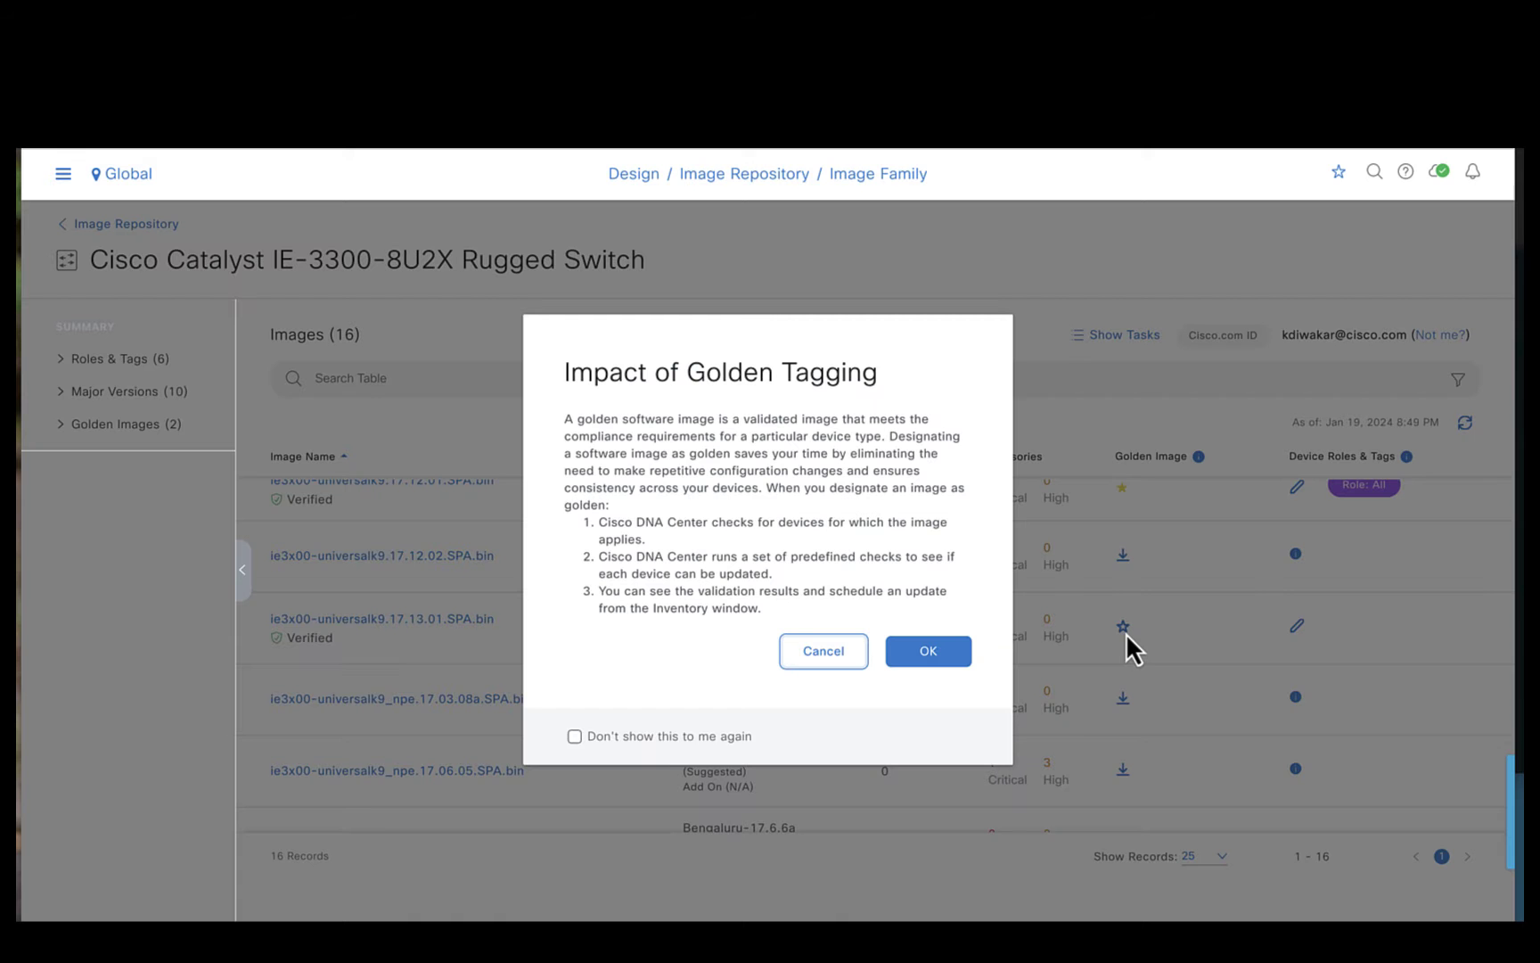
pyautogui.click(929, 651)
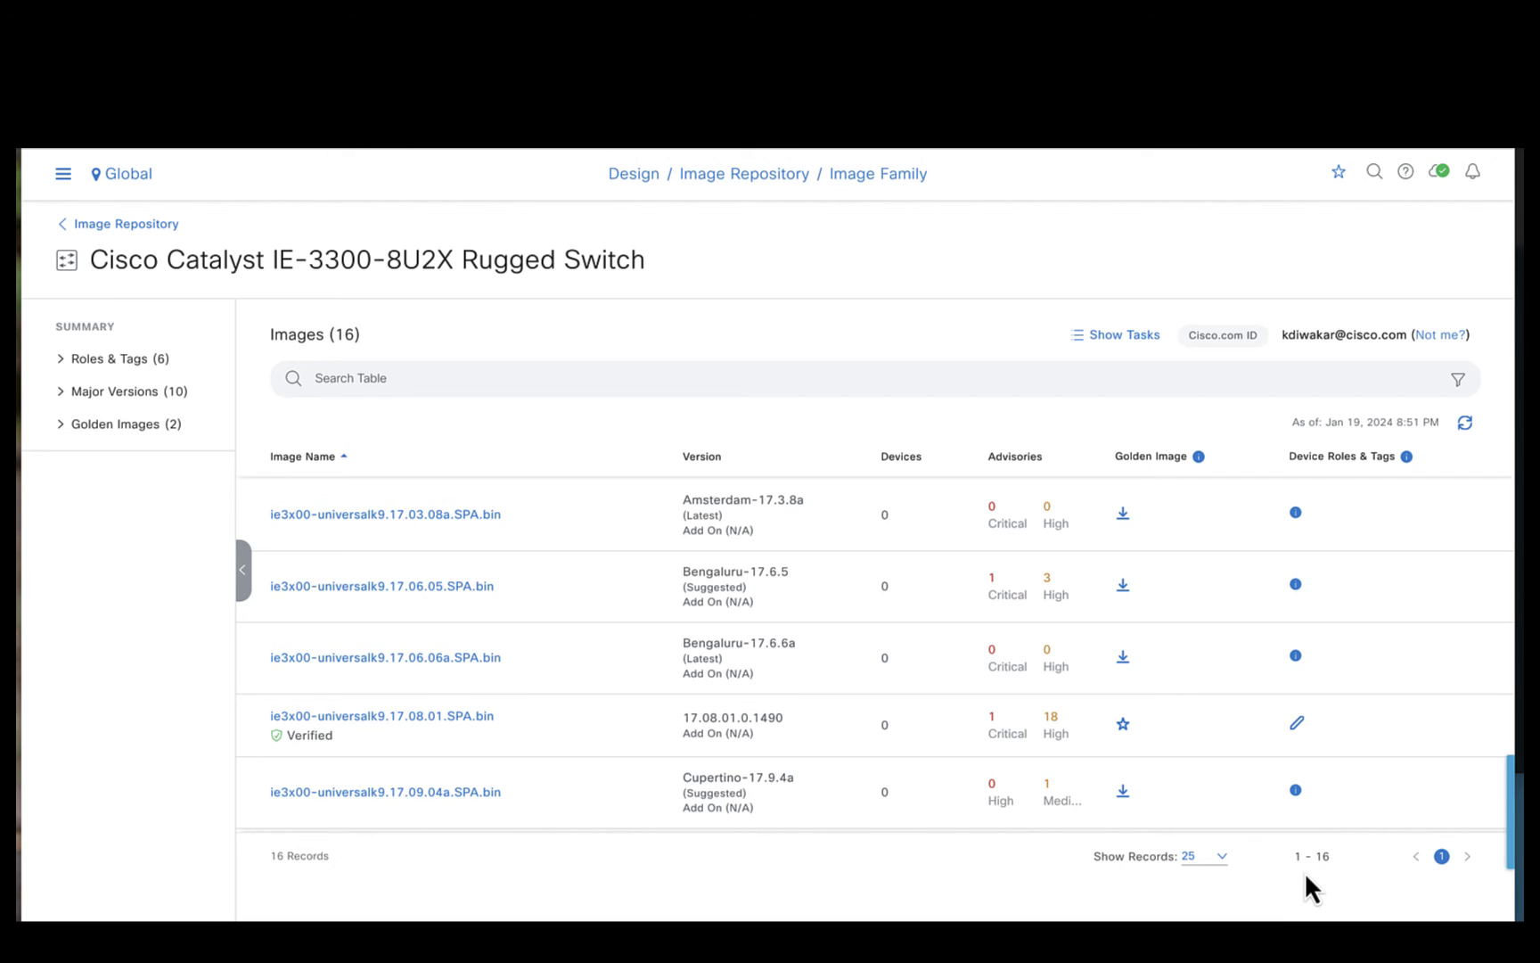
# Make 17.13.01 the golden image for the IE-3400-8P2S family as well.
pyautogui.click(140, 226)
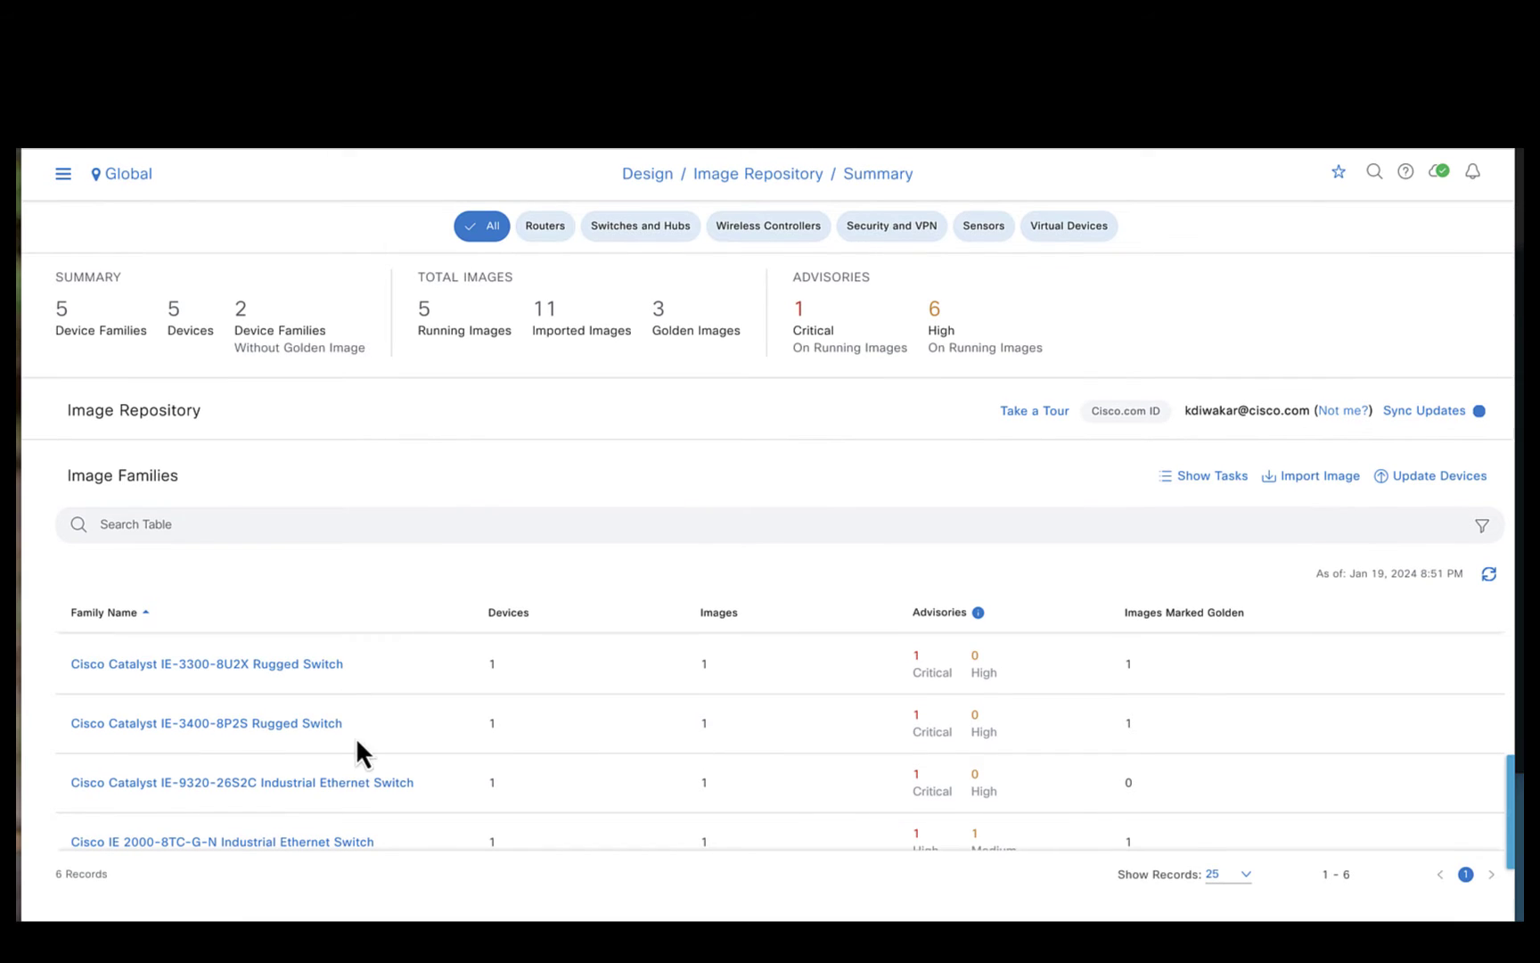
pyautogui.click(328, 724)
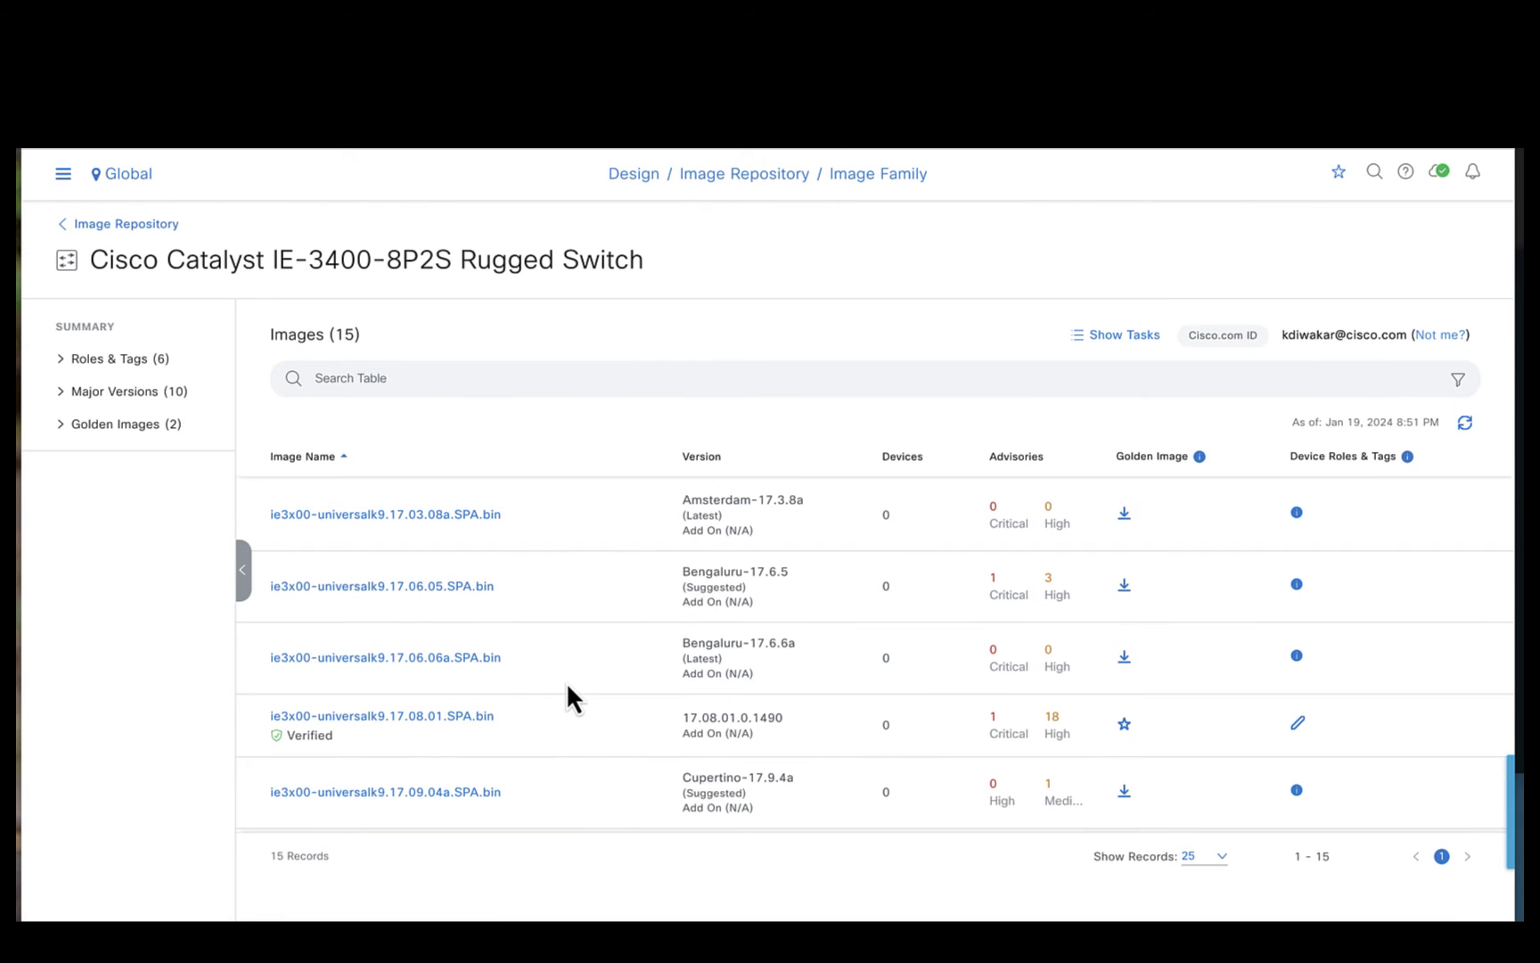
pyautogui.scroll(-4, 568, 686)
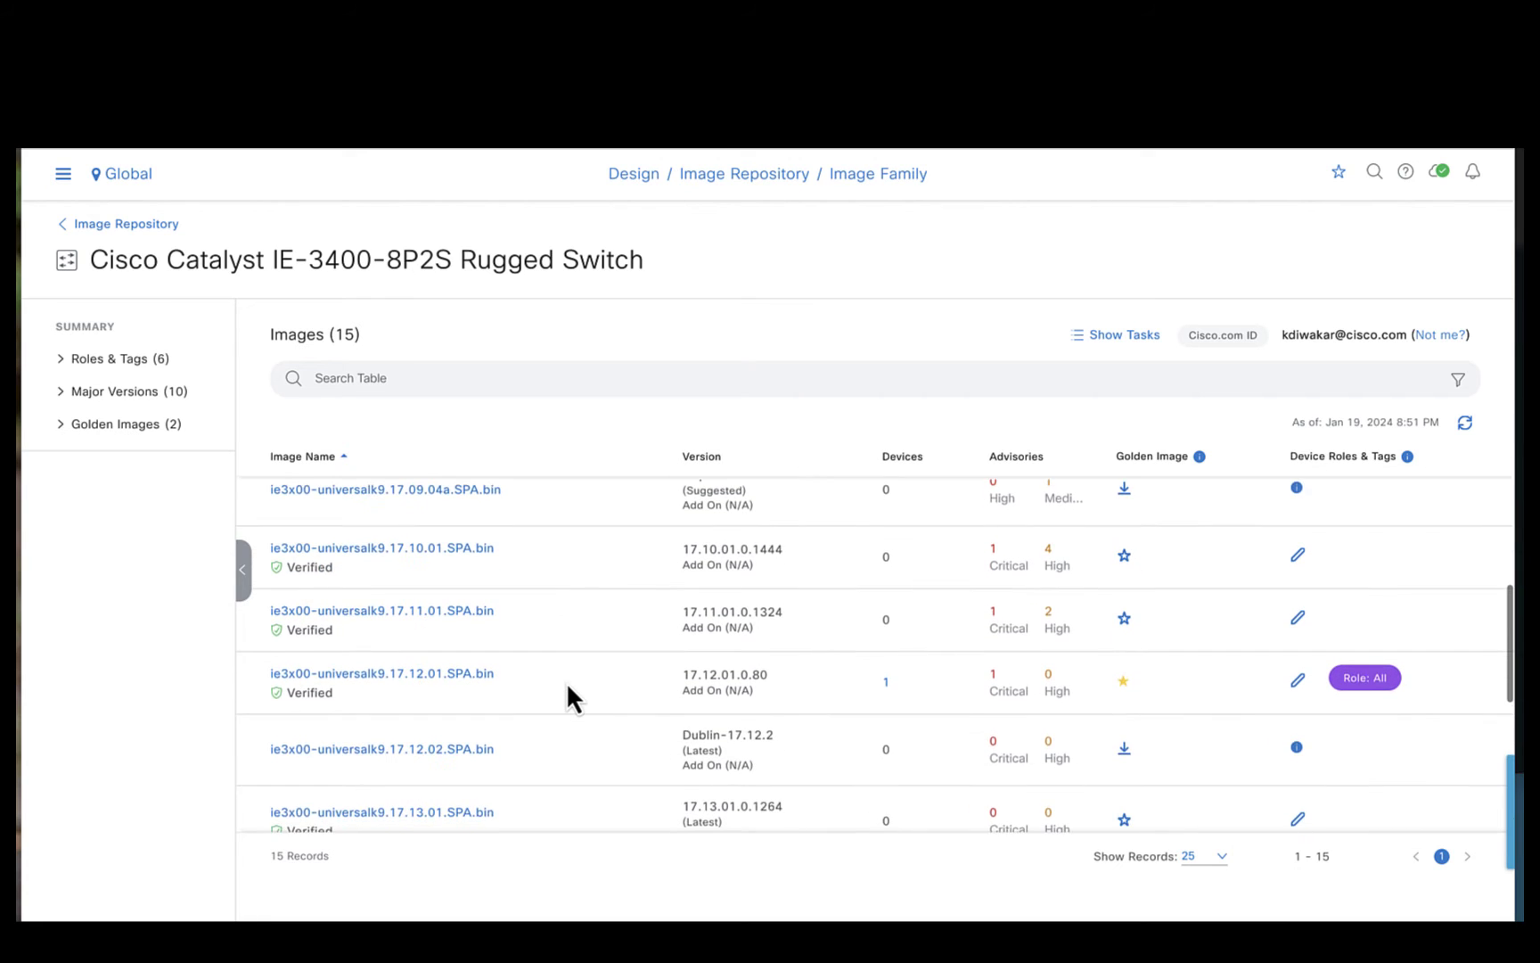
pyautogui.click(1125, 786)
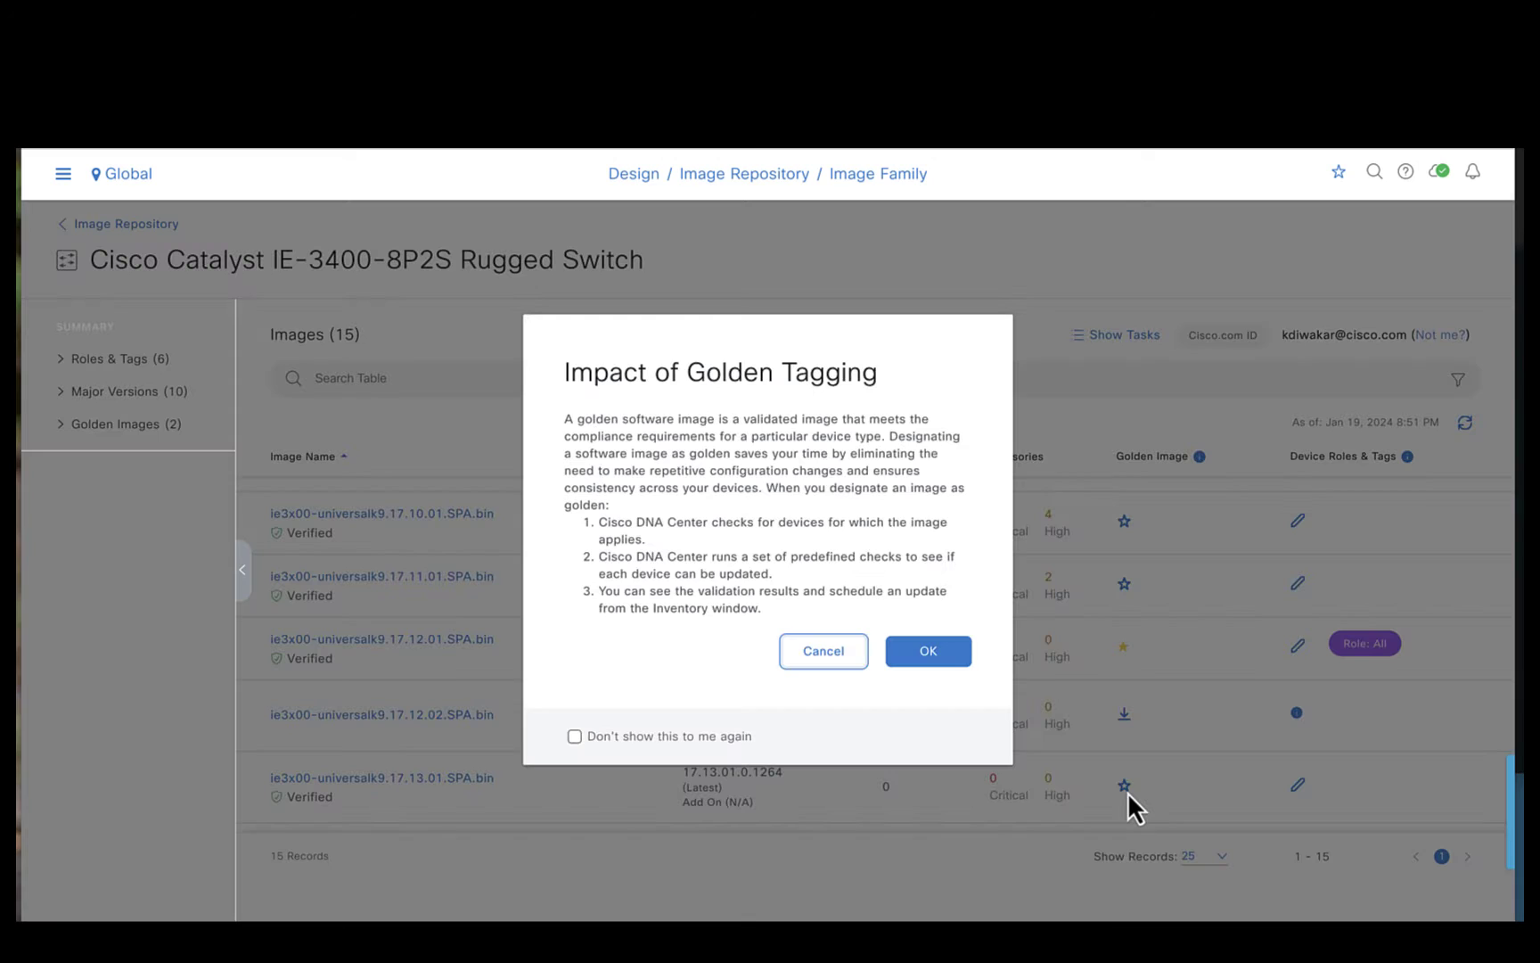
pyautogui.click(942, 648)
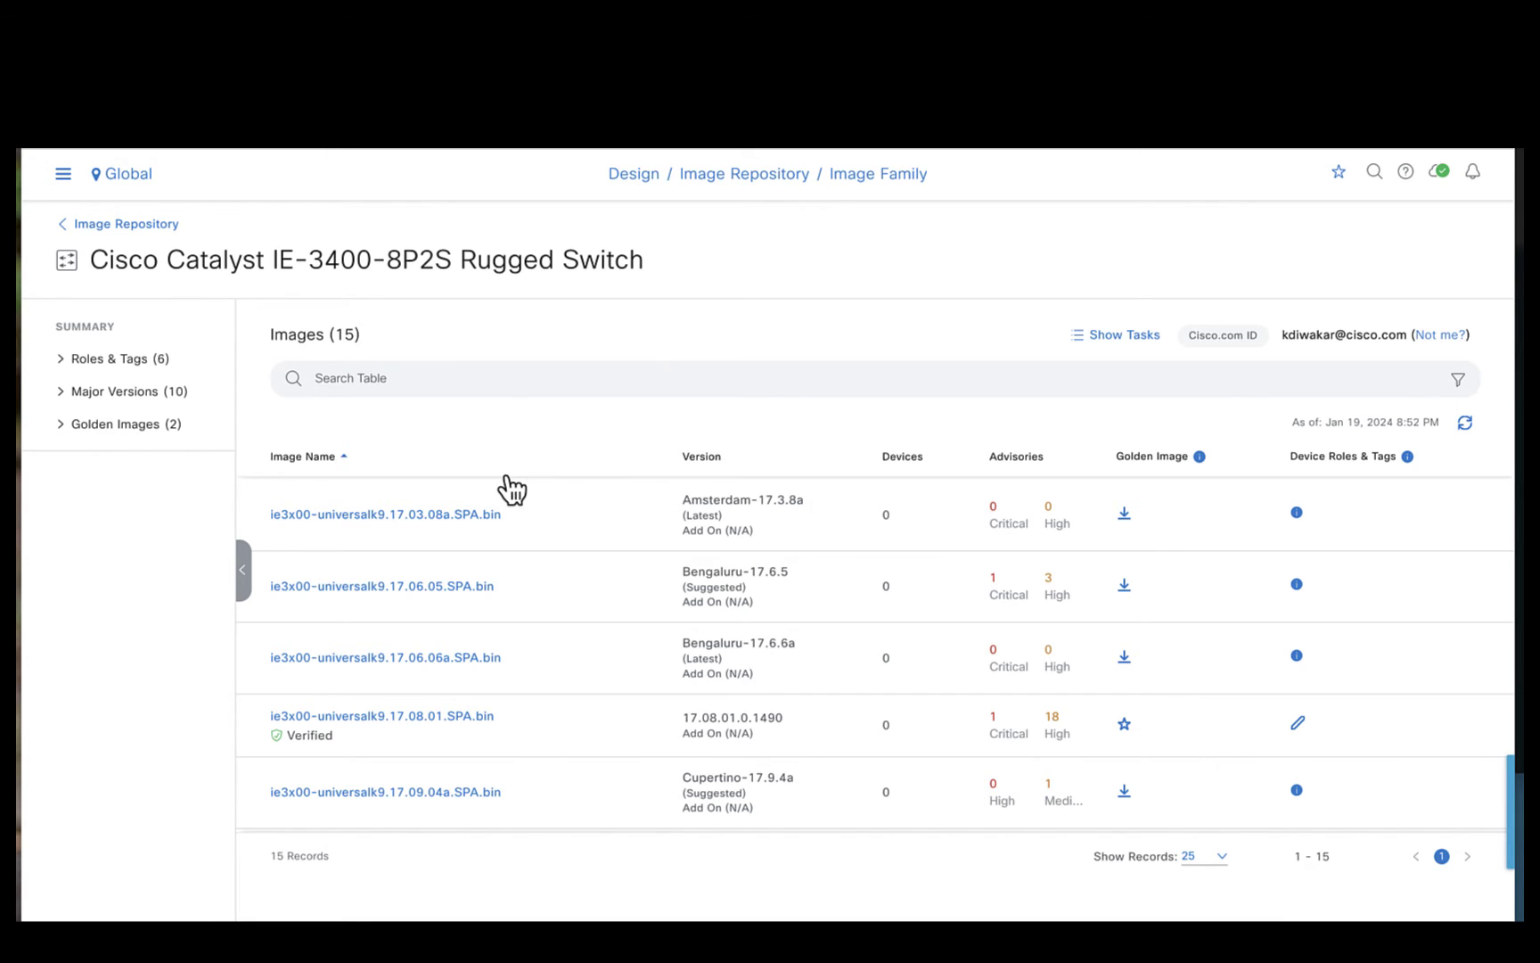
# Back on the Image Repository summary, view the Import Image panel, then close it unused.
pyautogui.click(177, 234)
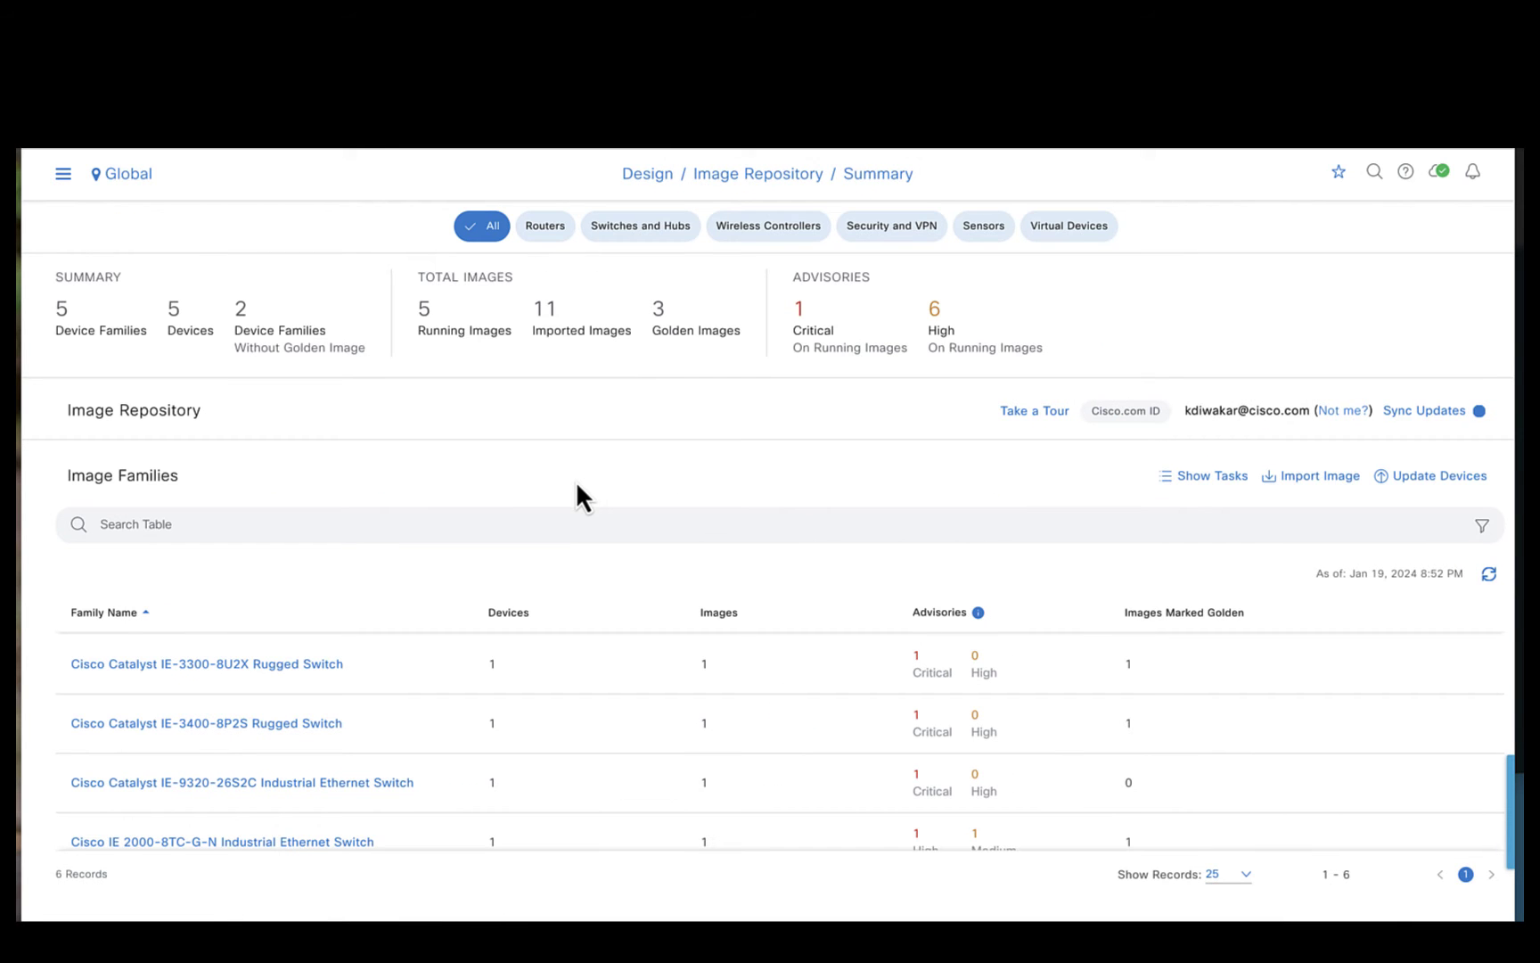
pyautogui.click(1320, 478)
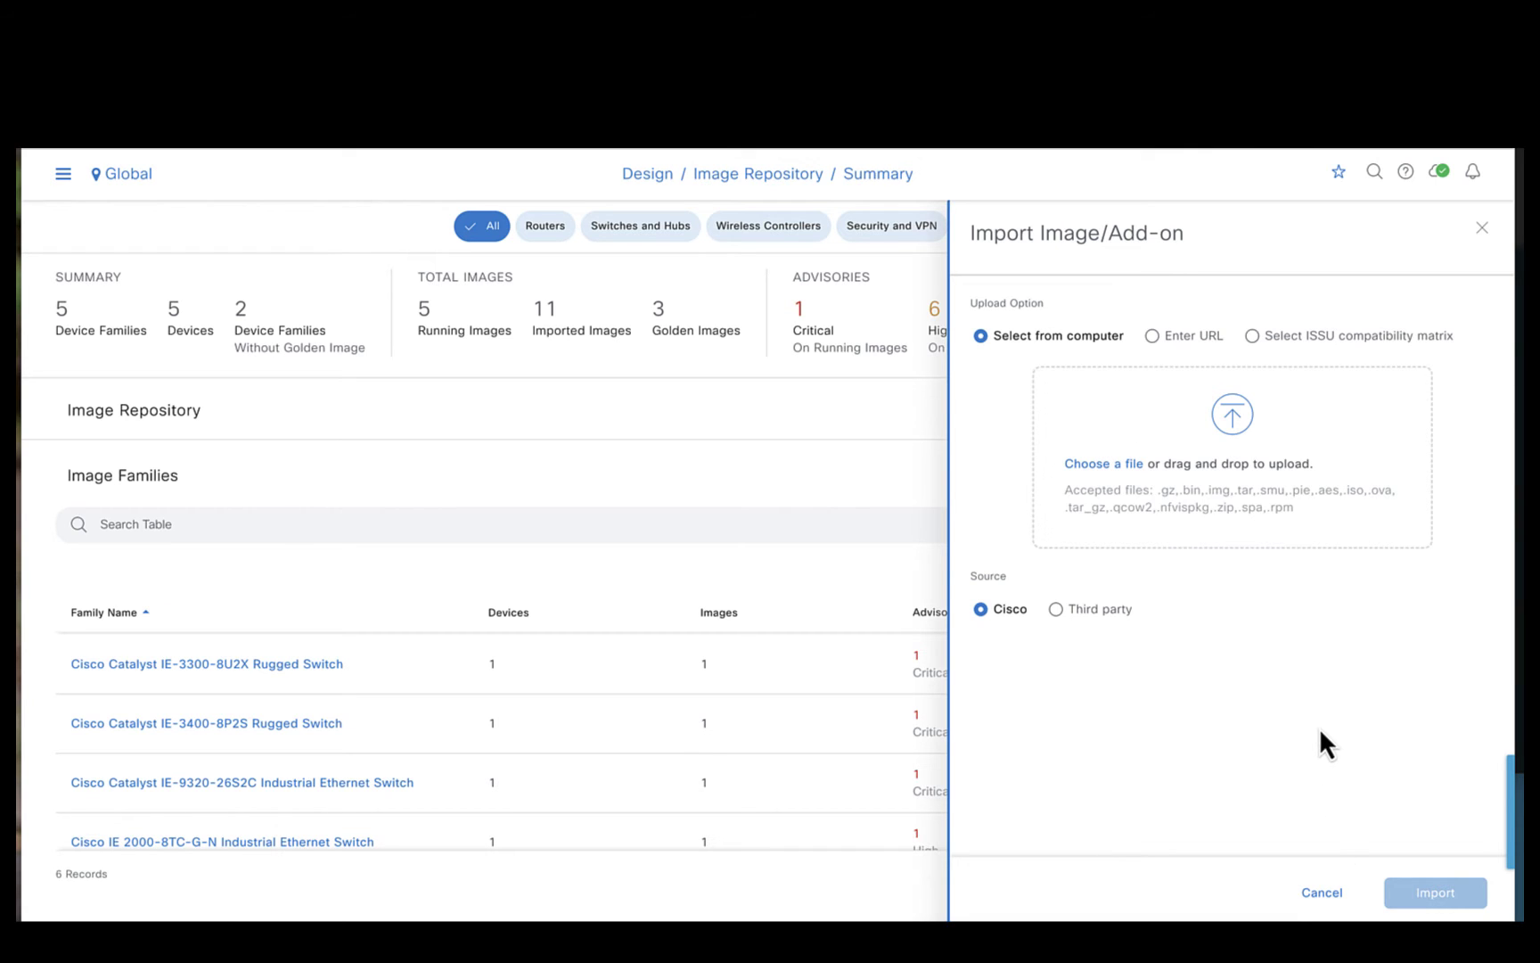
pyautogui.click(1482, 228)
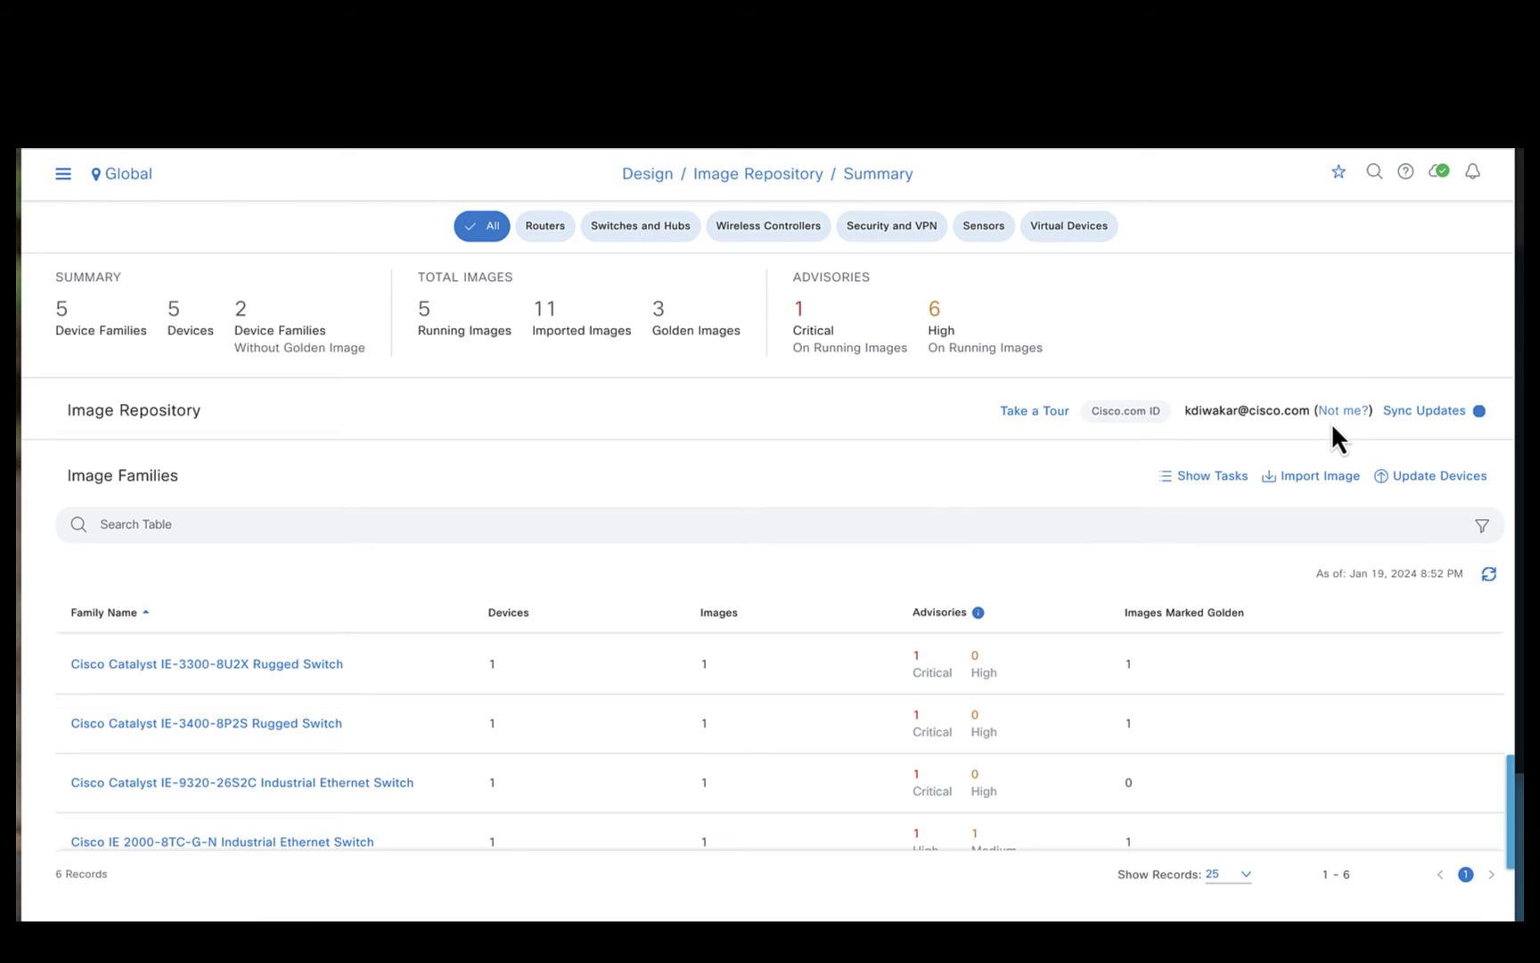
# Go to Provision > Inventory, where all five devices now show Non-Compliant.
pyautogui.click(63, 178)
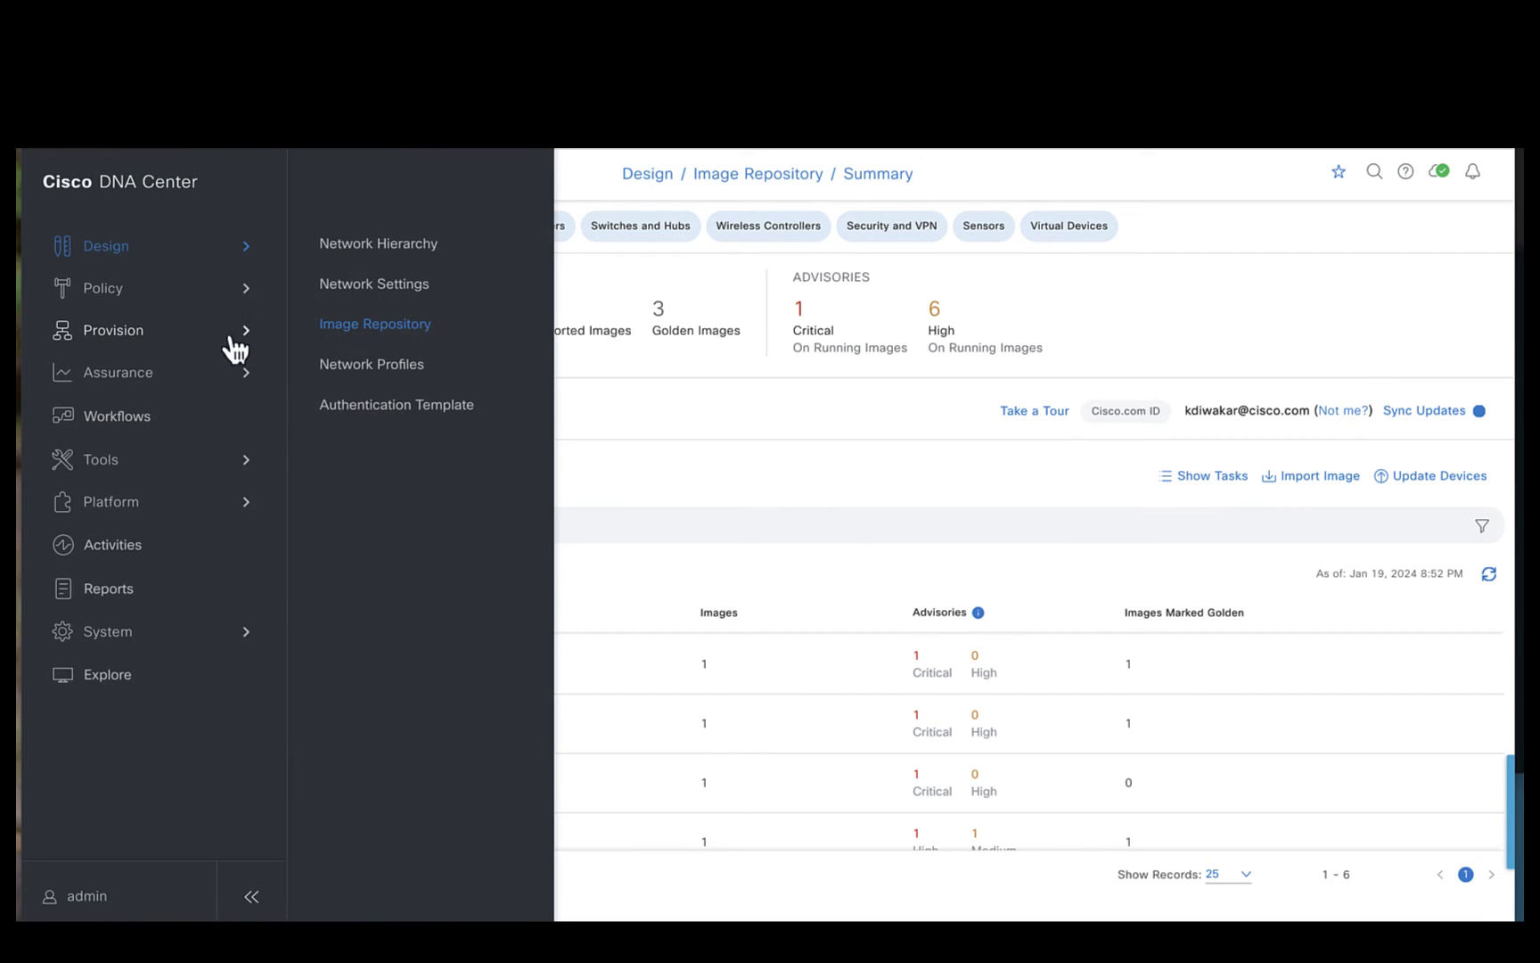
pyautogui.moveTo(230, 344)
pyautogui.click(351, 282)
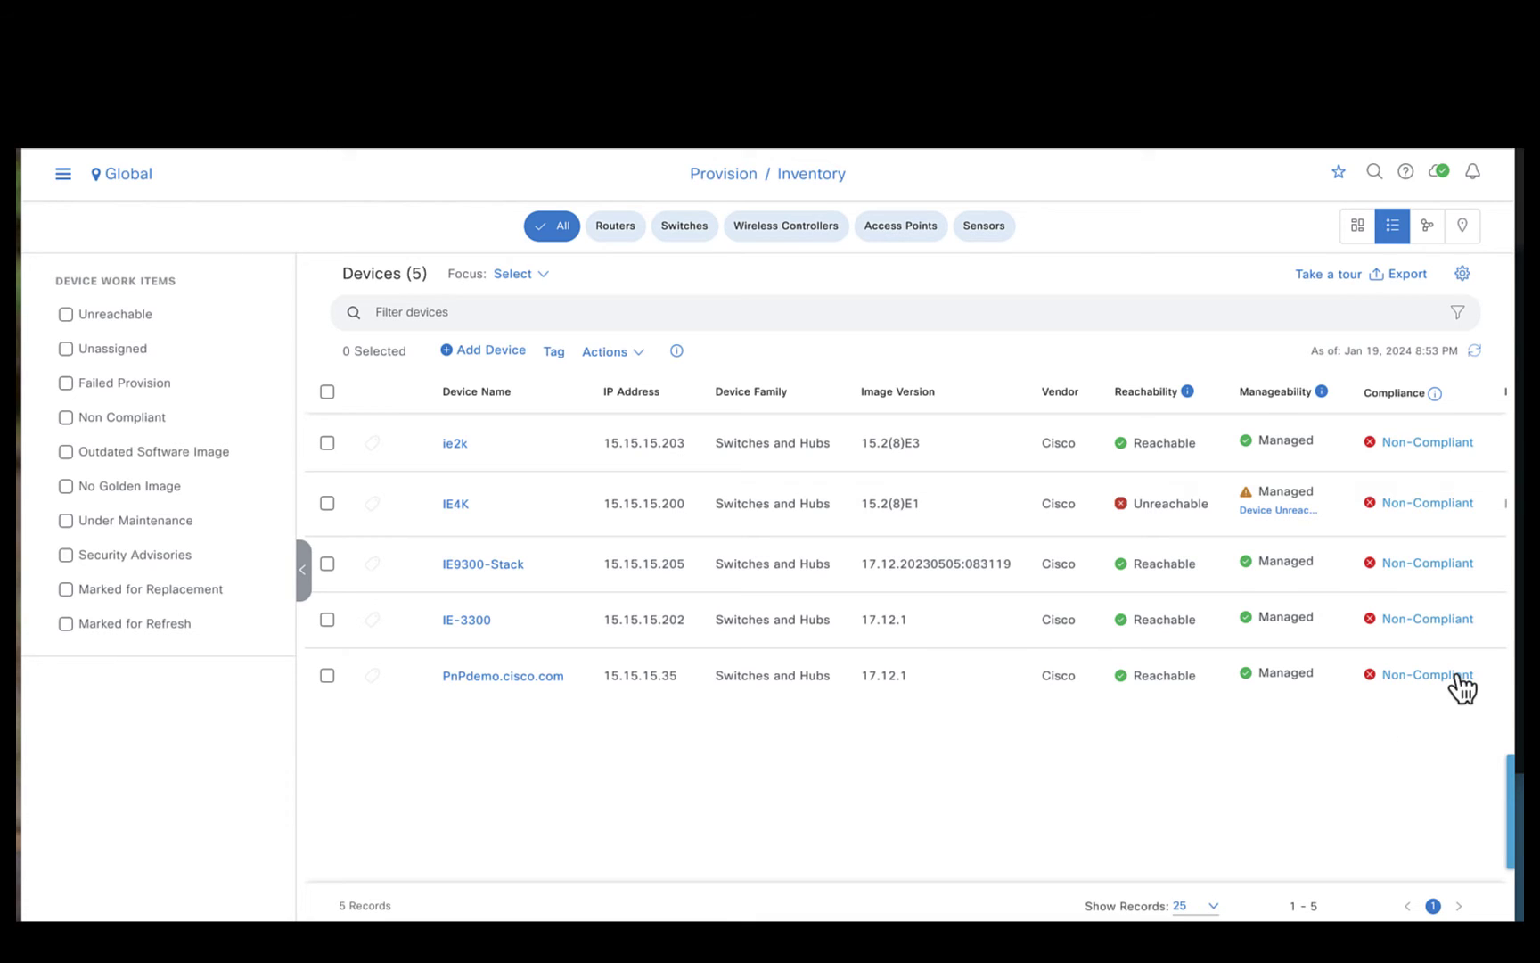
# Check IE-3300's Compliance Summary: running 17.12.1 versus golden 17.13.01.
pyautogui.click(1454, 624)
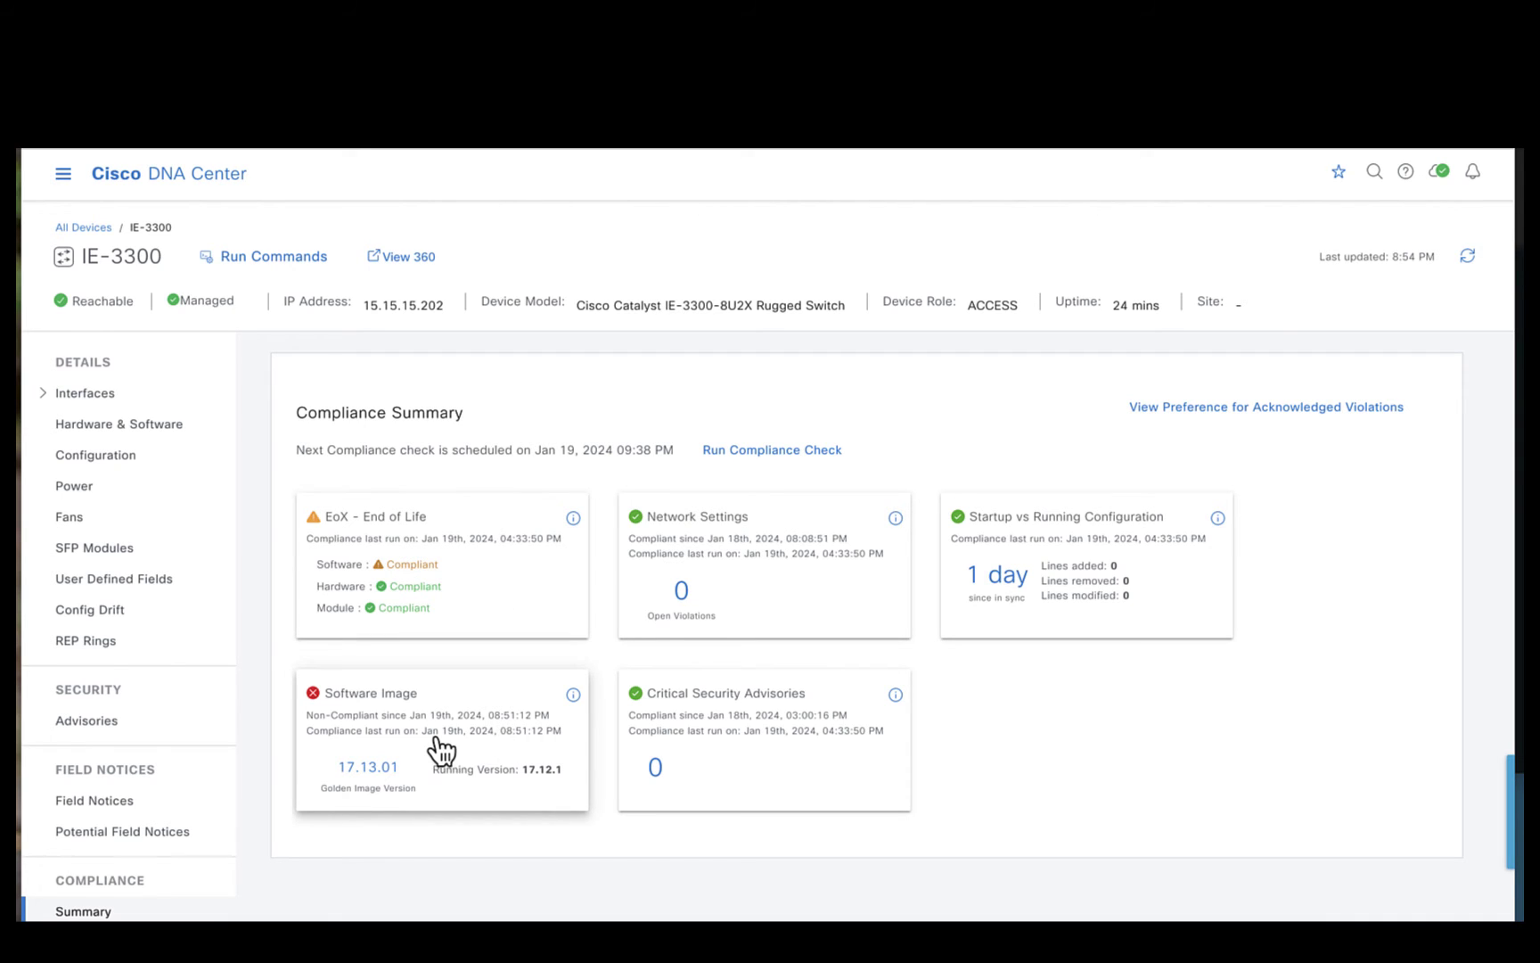
pyautogui.click(64, 176)
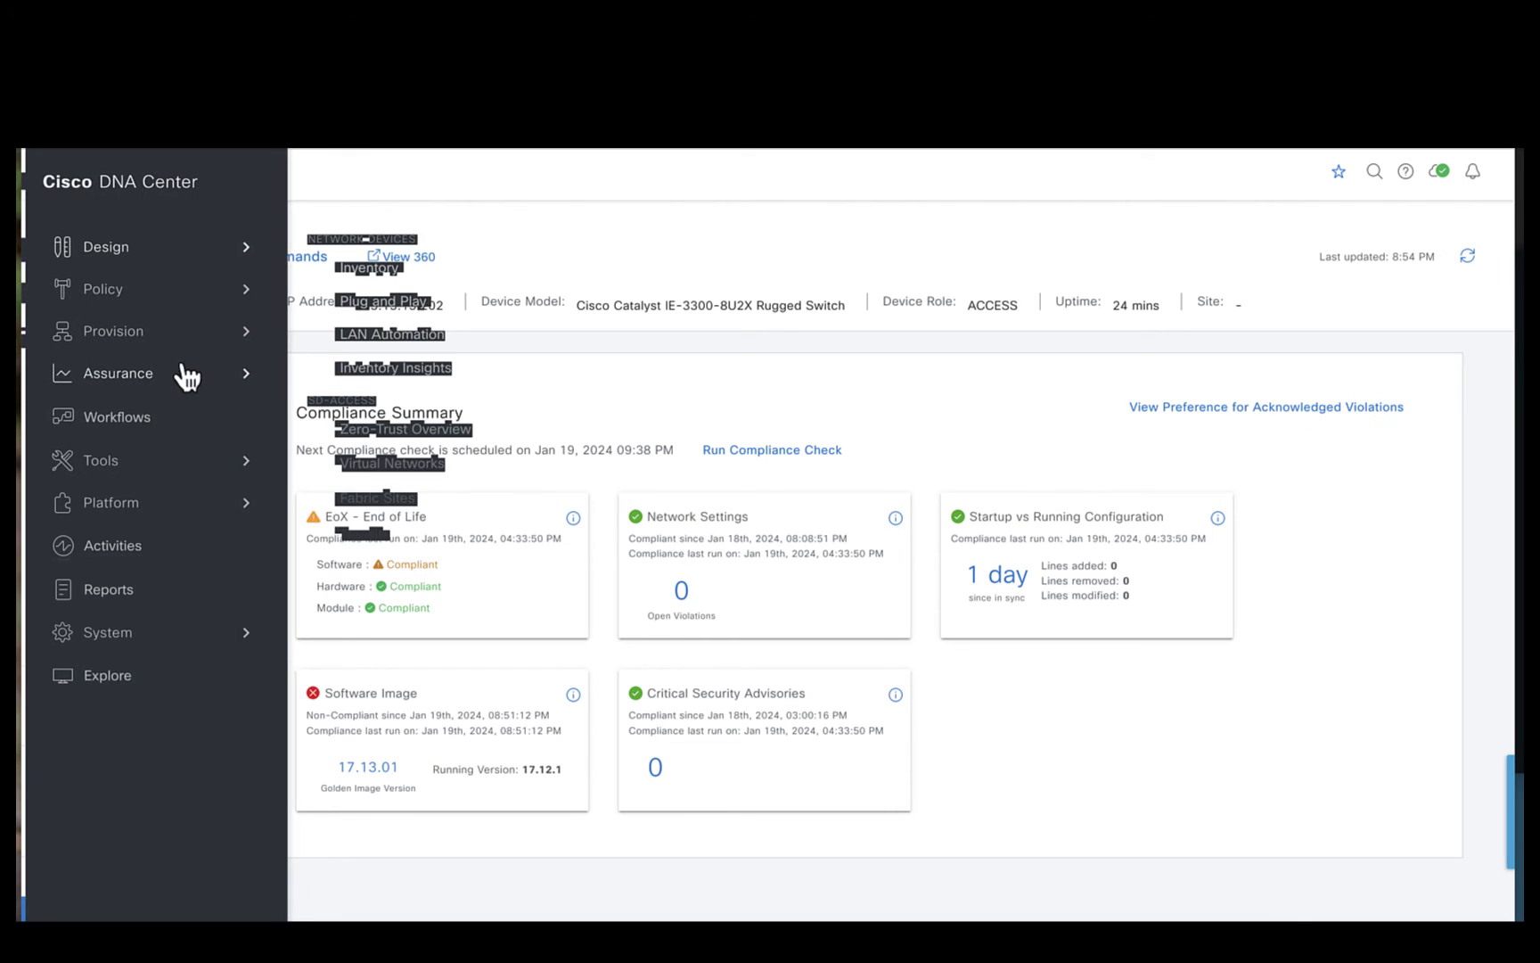
# From Provision > Inventory, select IE-3300 and PnPdemo.cisco.com and choose Software Image > Image Update.
pyautogui.moveTo(201, 343)
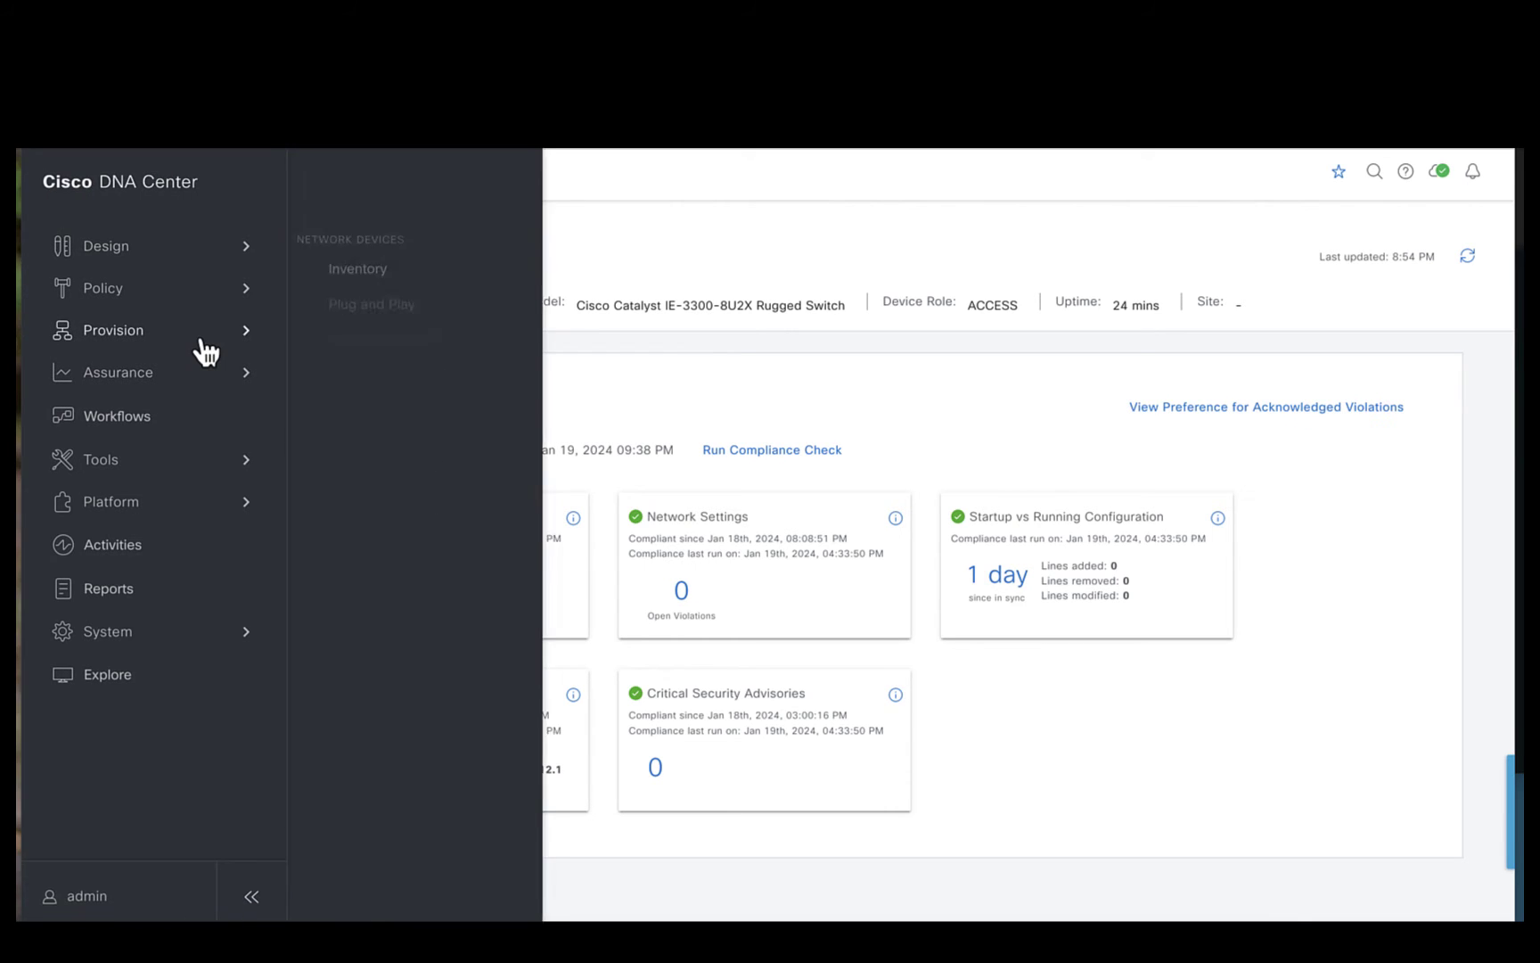
pyautogui.click(366, 276)
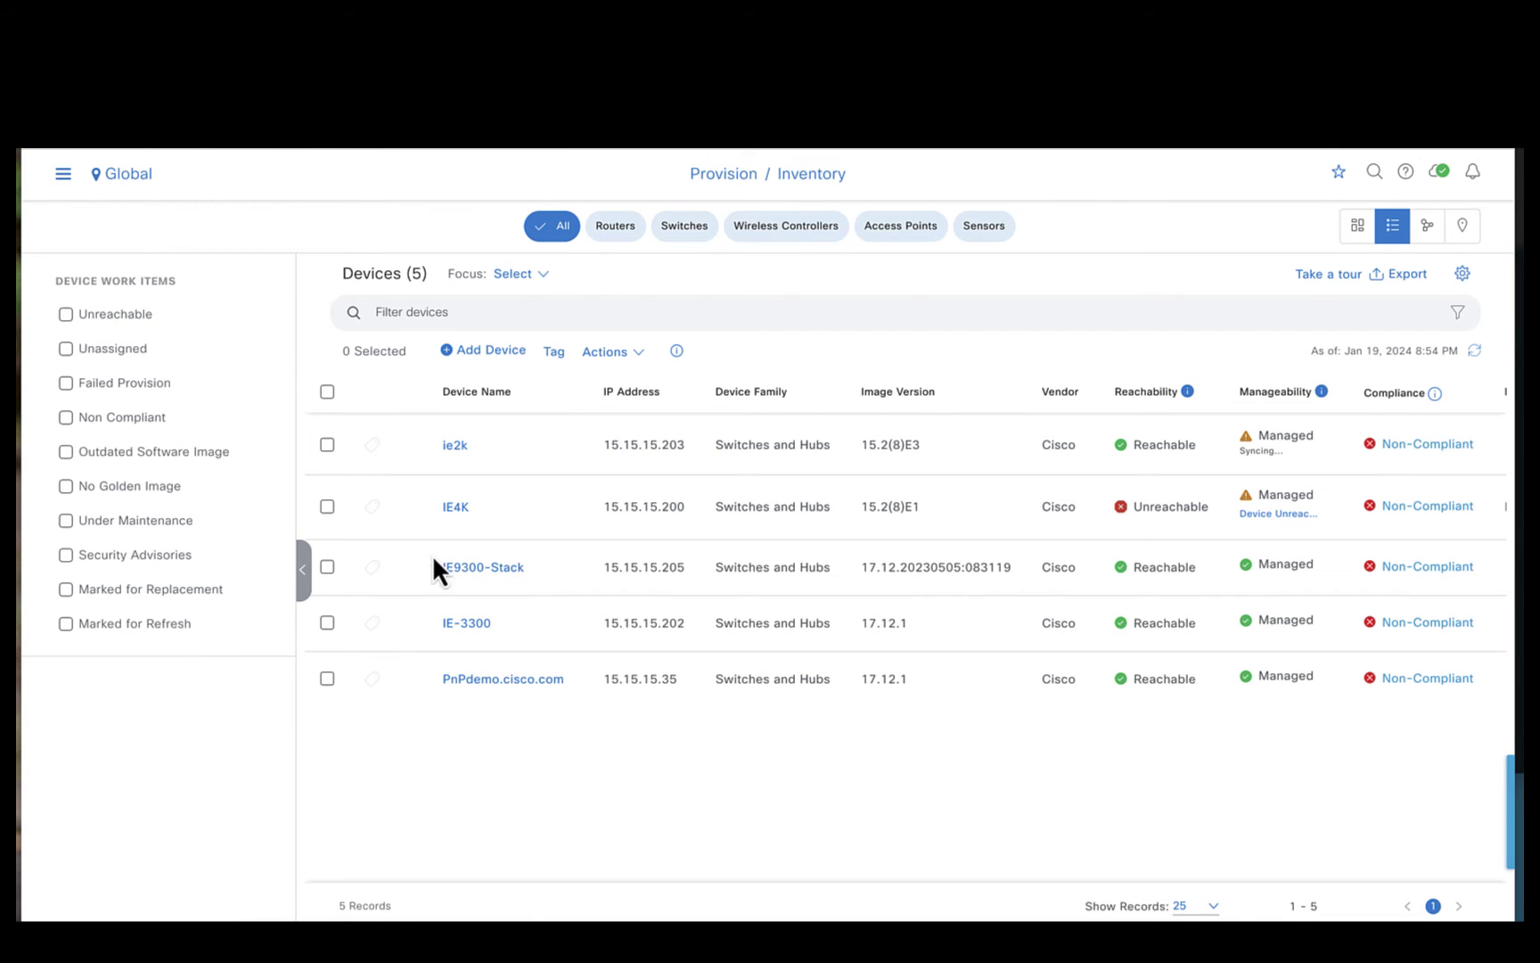
pyautogui.click(327, 621)
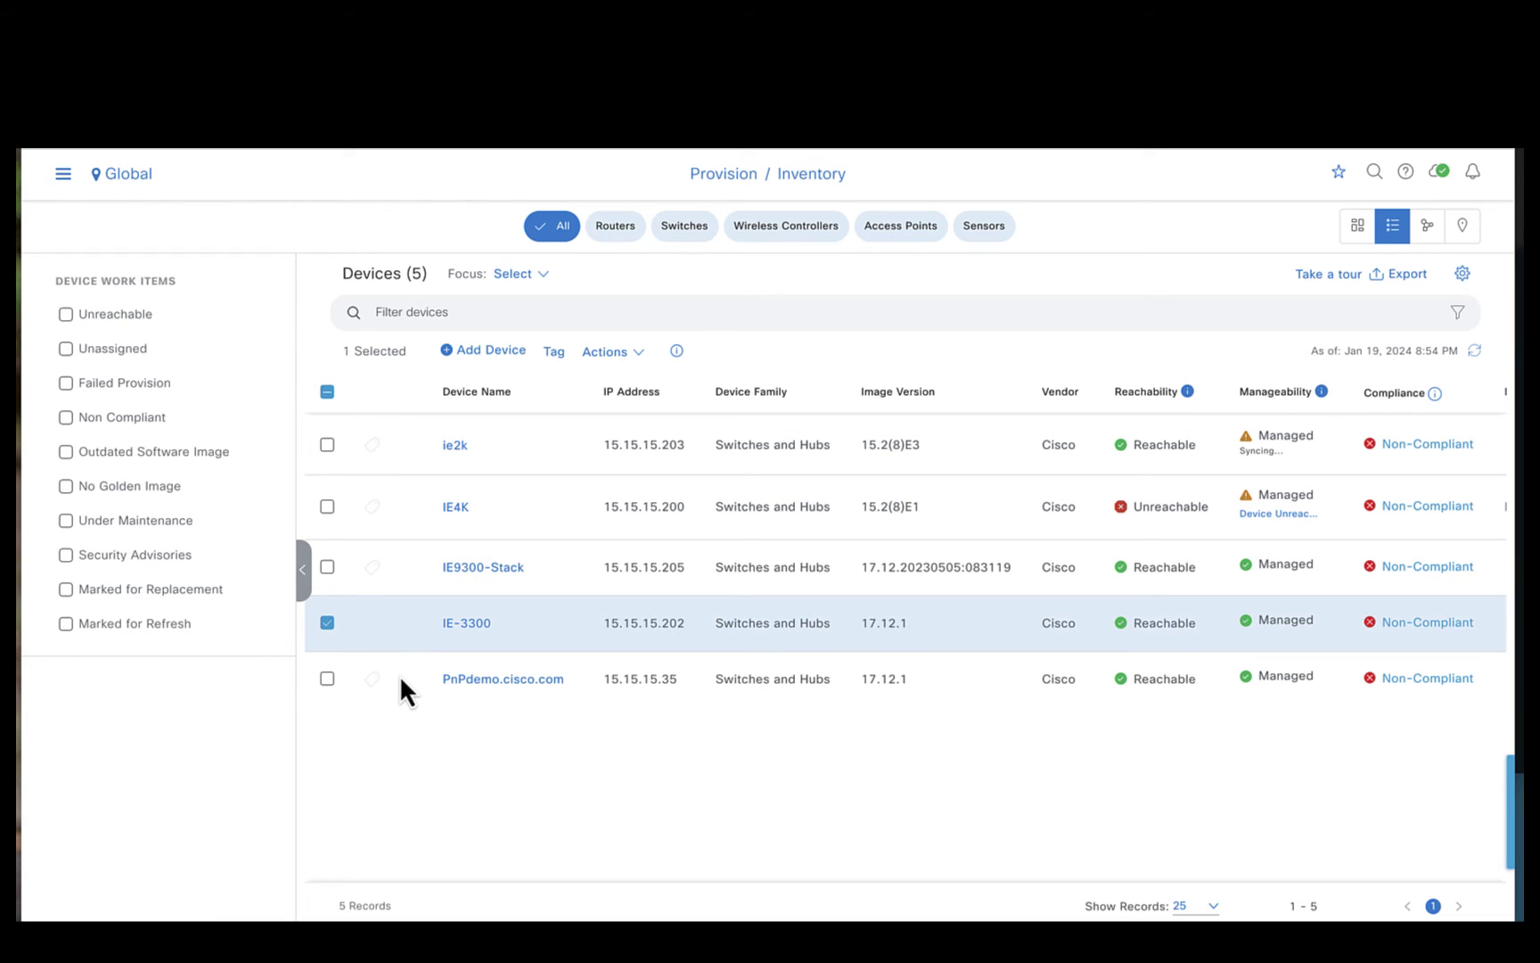
pyautogui.click(327, 678)
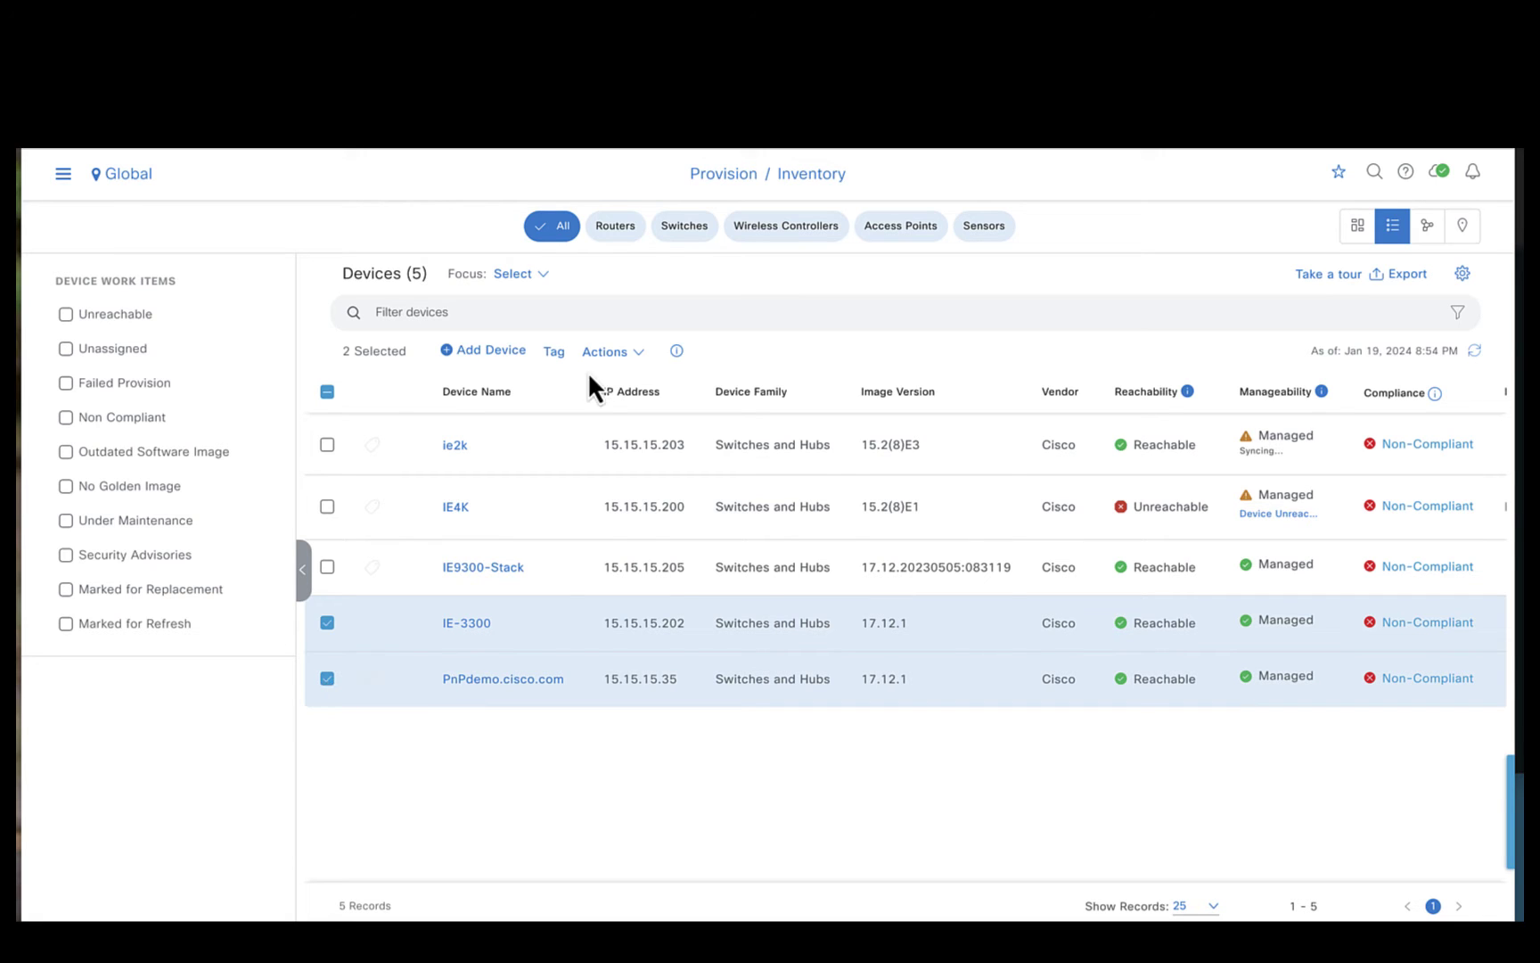
pyautogui.click(610, 353)
pyautogui.moveTo(642, 392)
pyautogui.moveTo(742, 433)
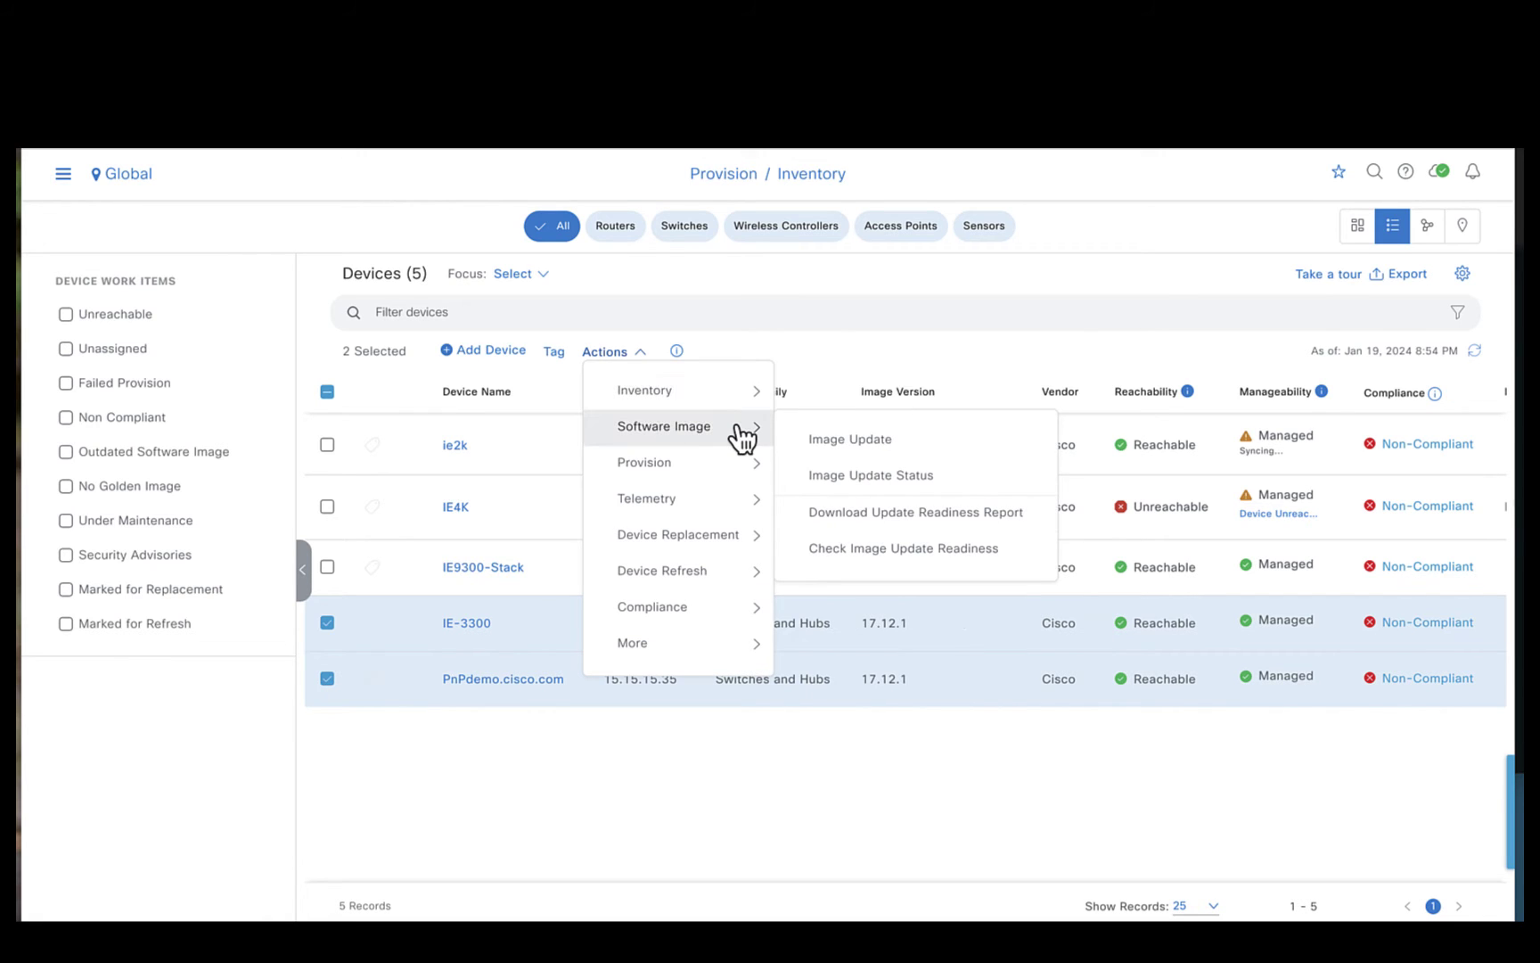
# Name the update task Update_3300_3400_17131 and accept the default distribution checks.
pyautogui.click(853, 436)
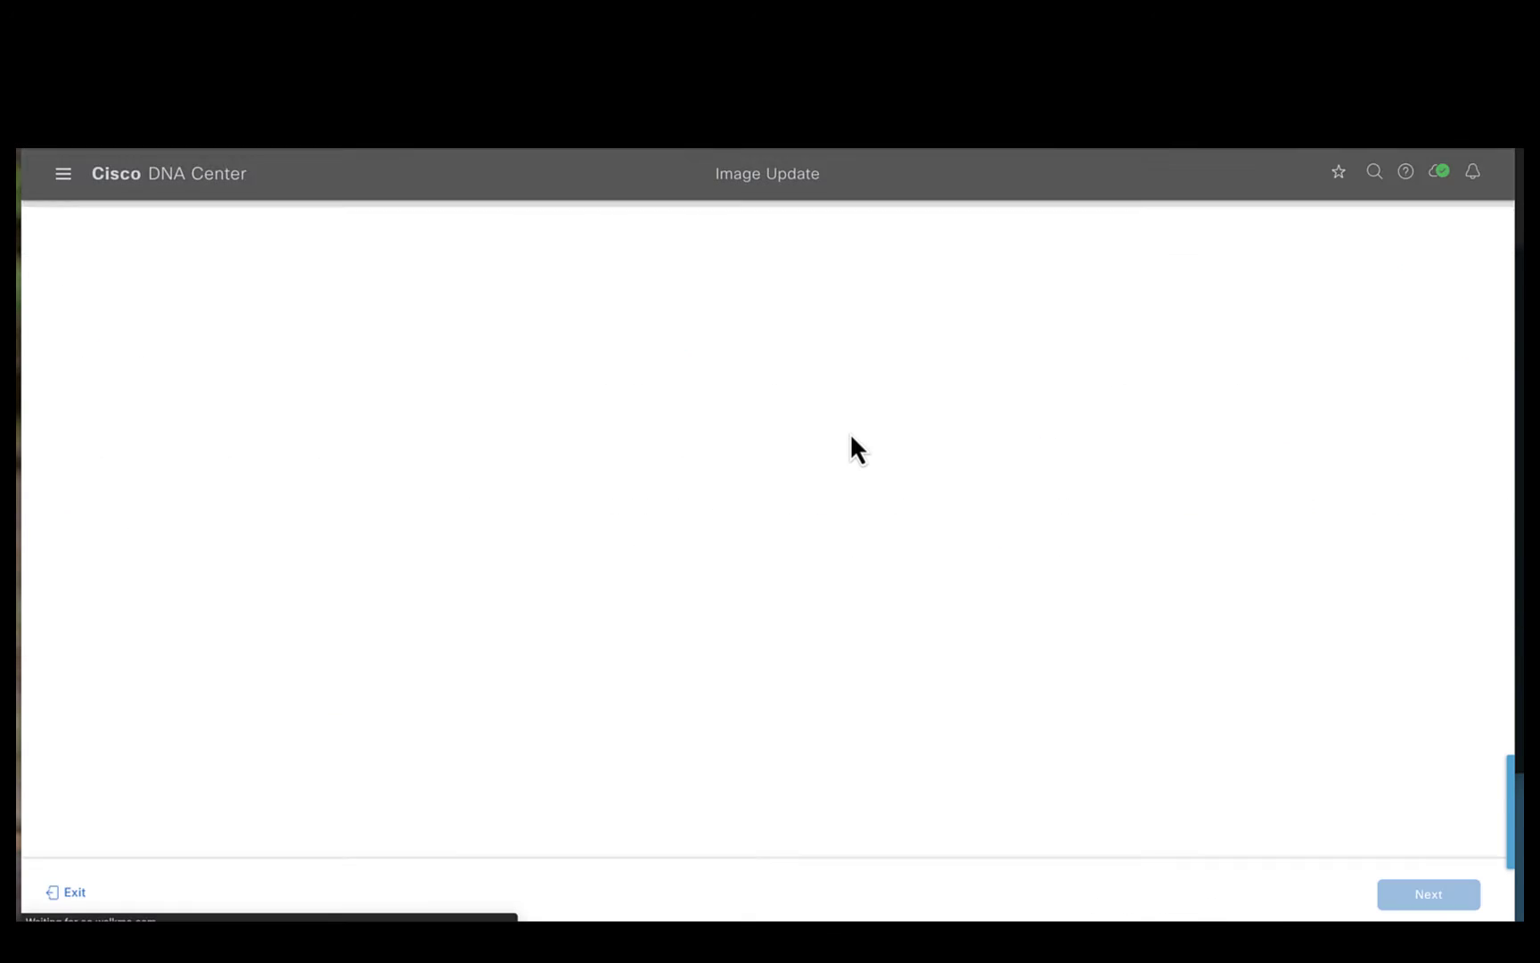
pyautogui.click(282, 426)
pyautogui.write('U')
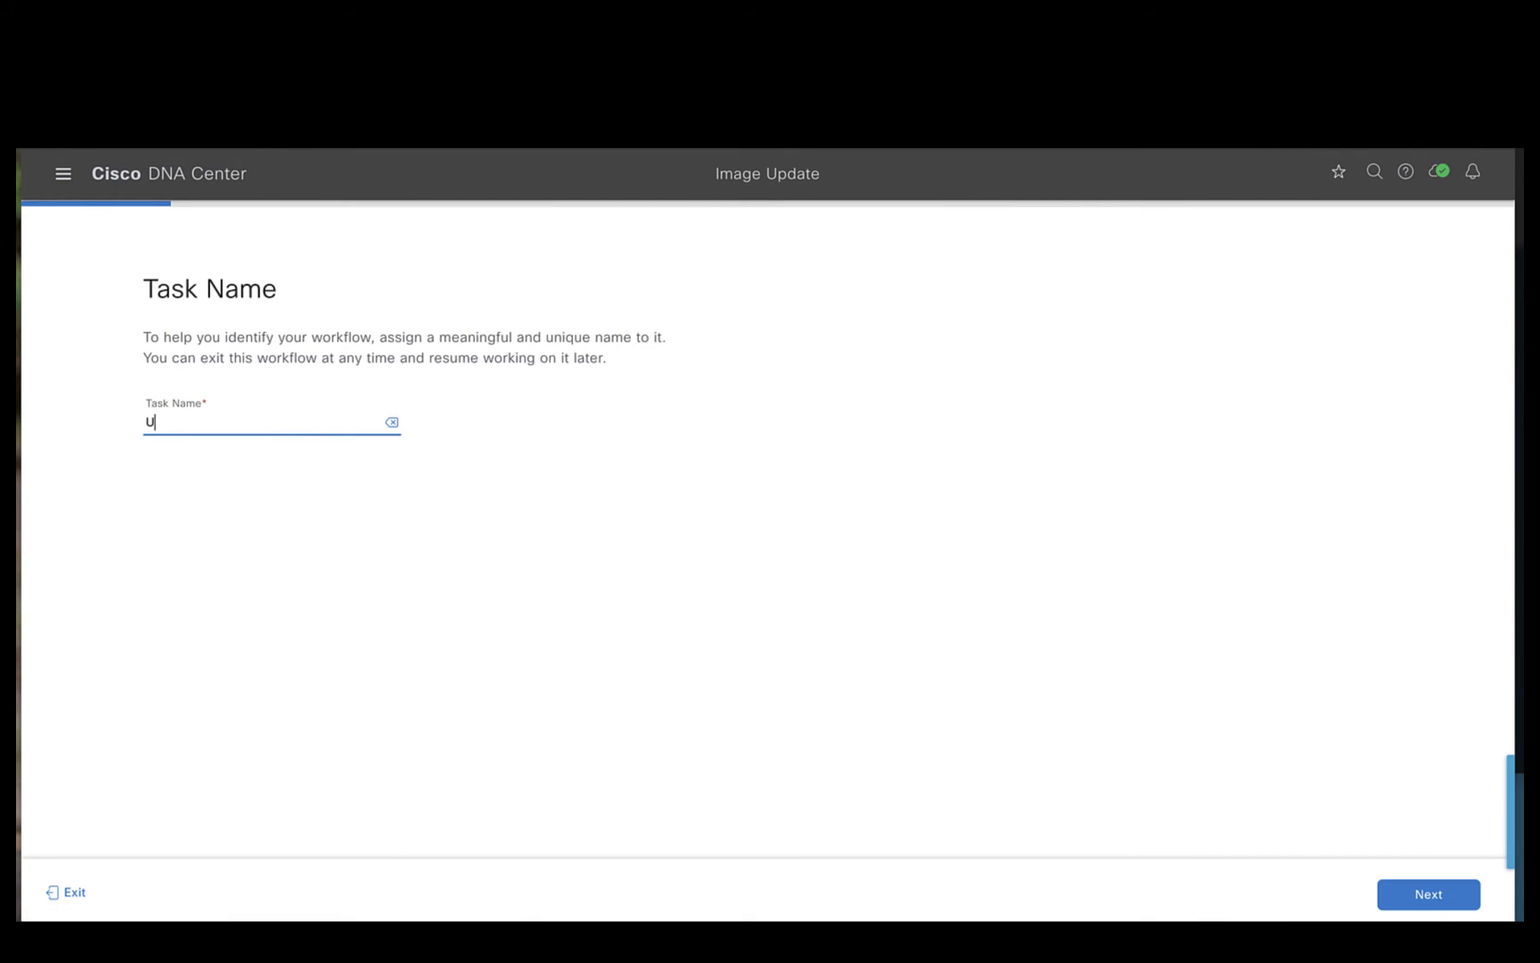
pyautogui.write('pdate_3300_3400_17131')
pyautogui.click(1443, 904)
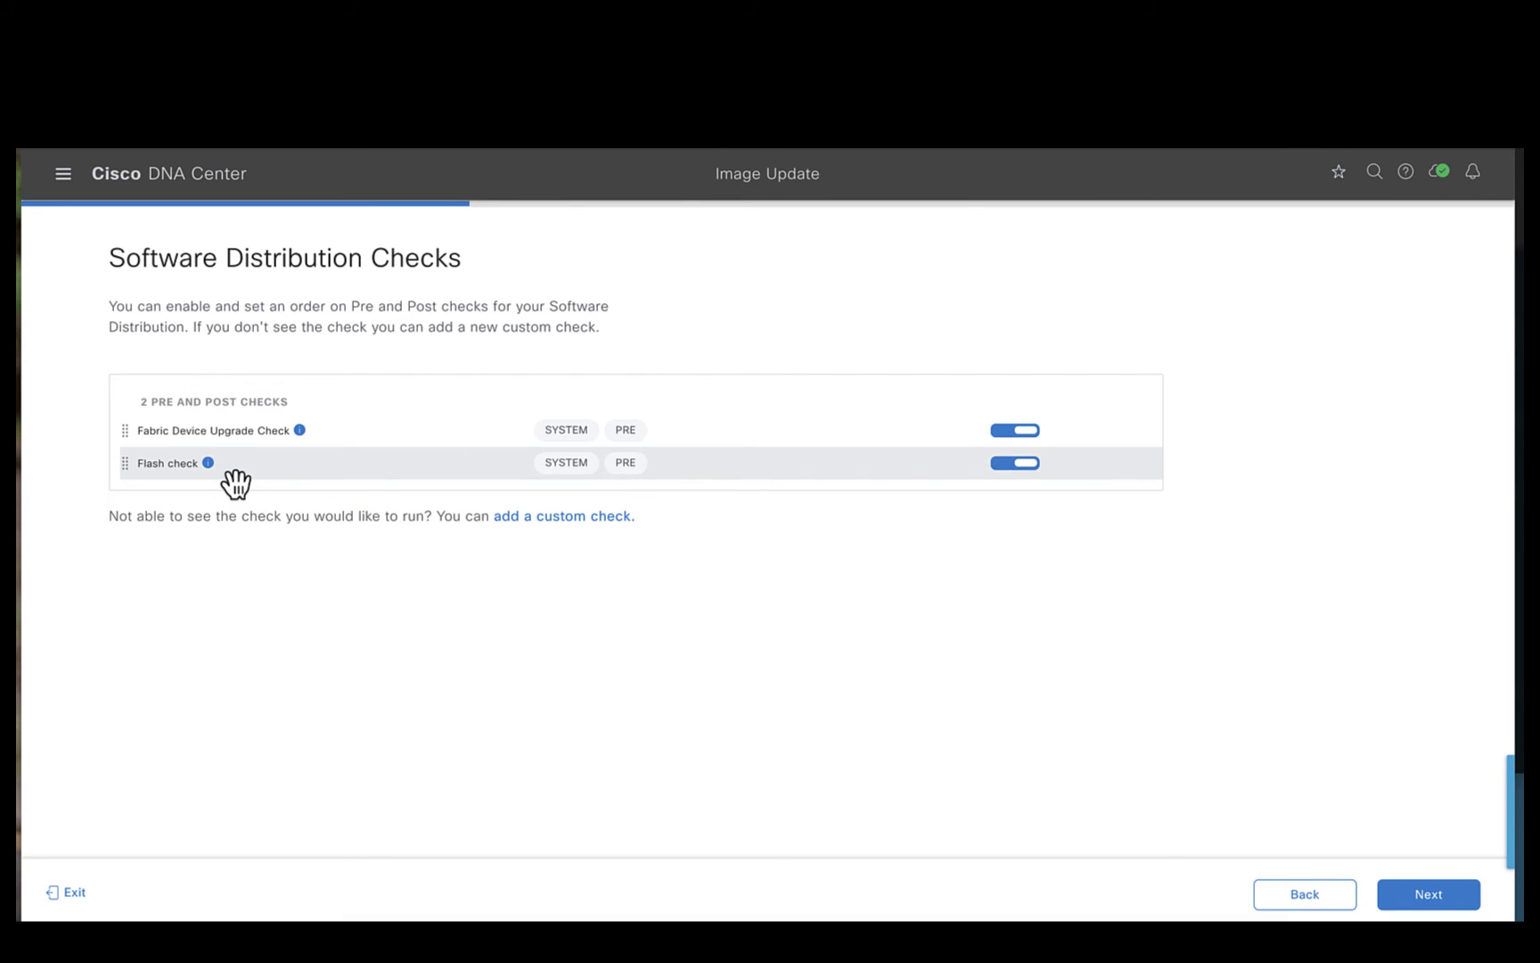
pyautogui.click(1437, 898)
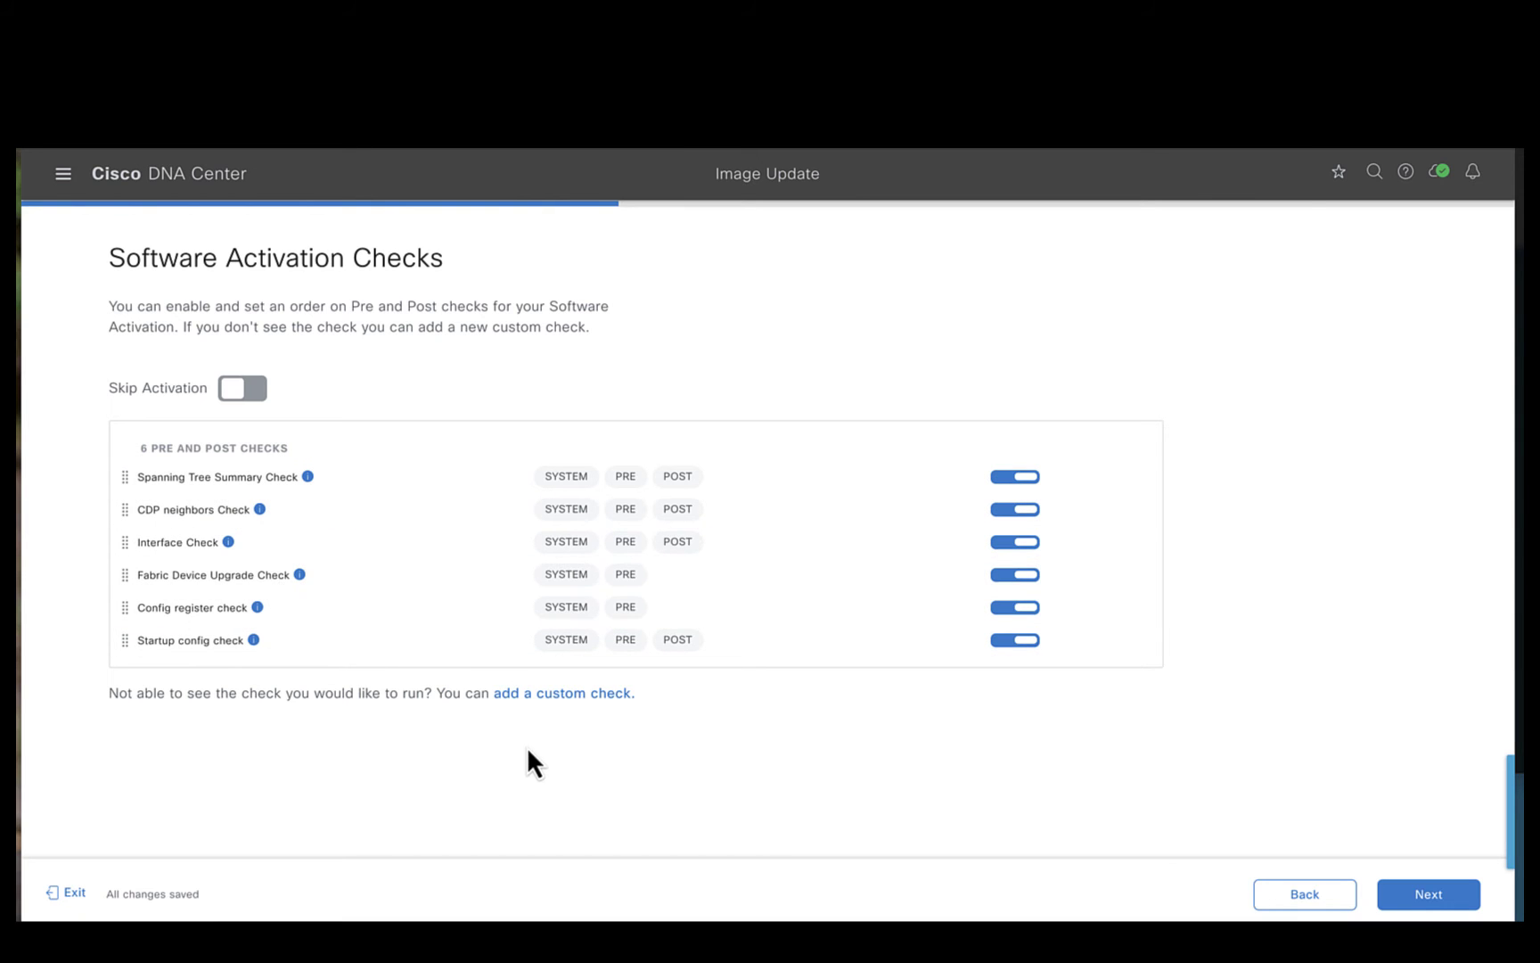
# Move both IE-3300 and PnPdemo.cisco.com from parallel to sequential activation order.
pyautogui.click(1445, 900)
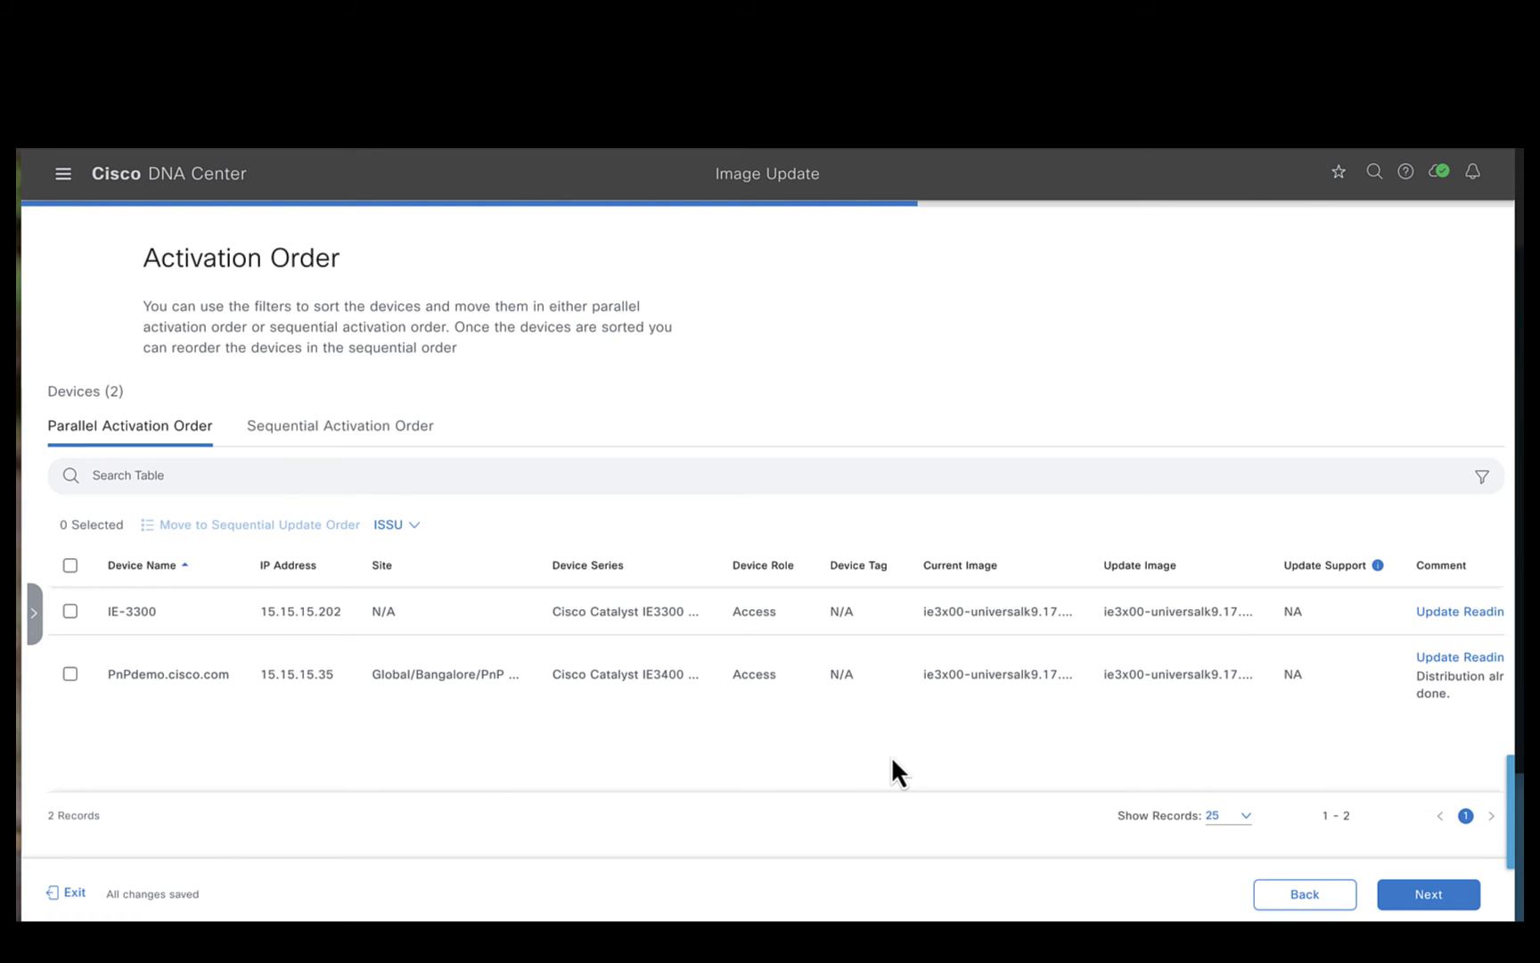
pyautogui.click(70, 565)
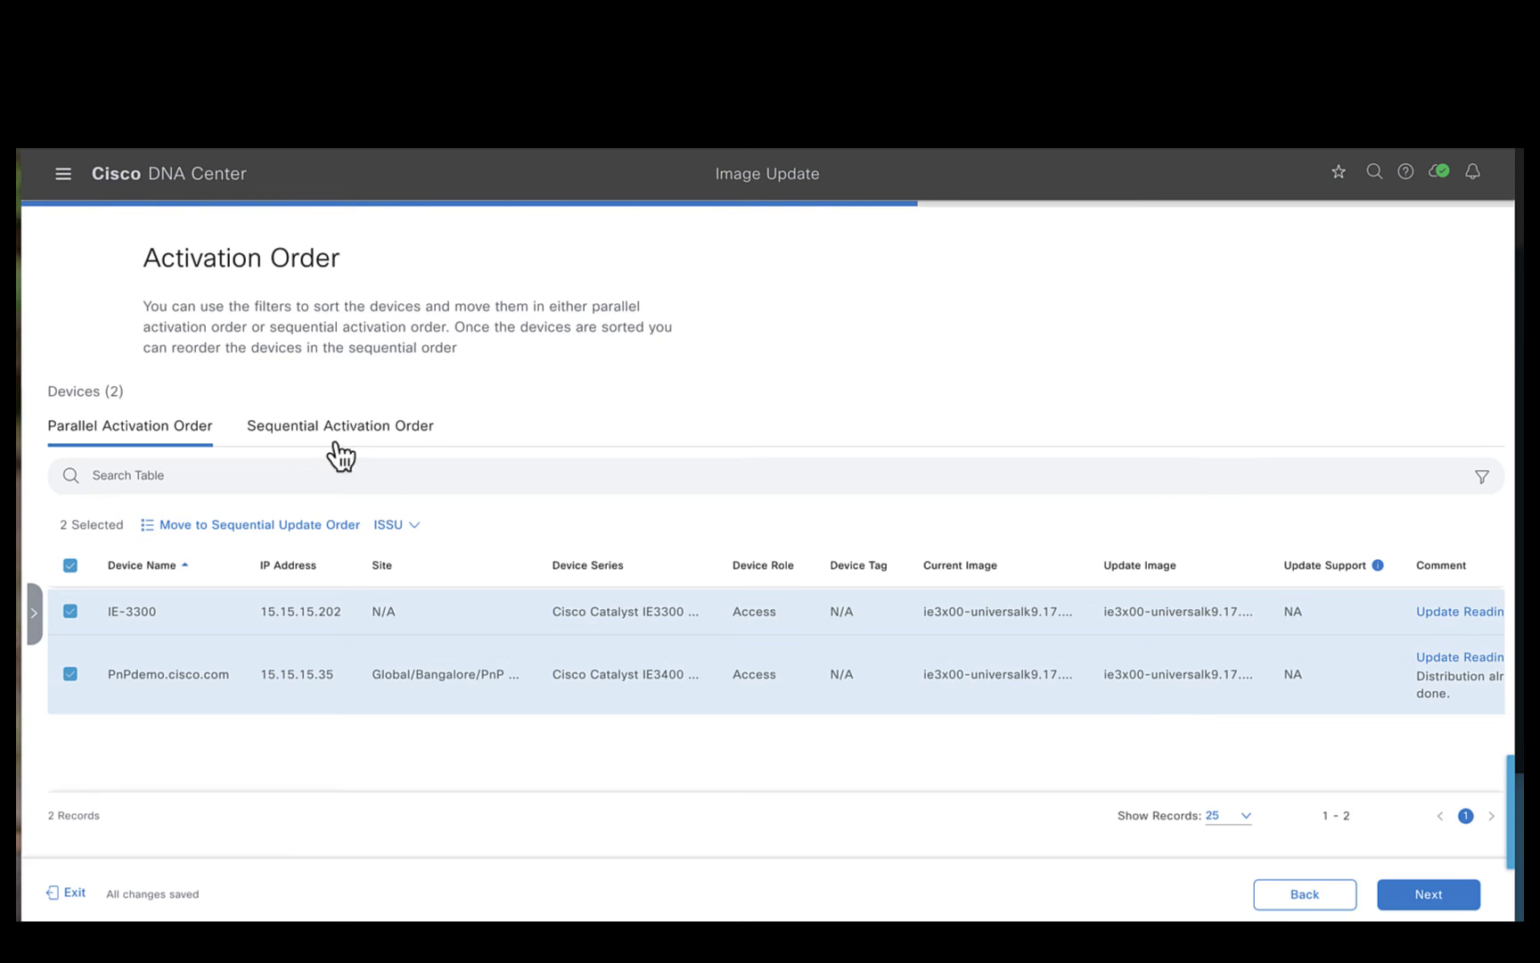
pyautogui.click(306, 526)
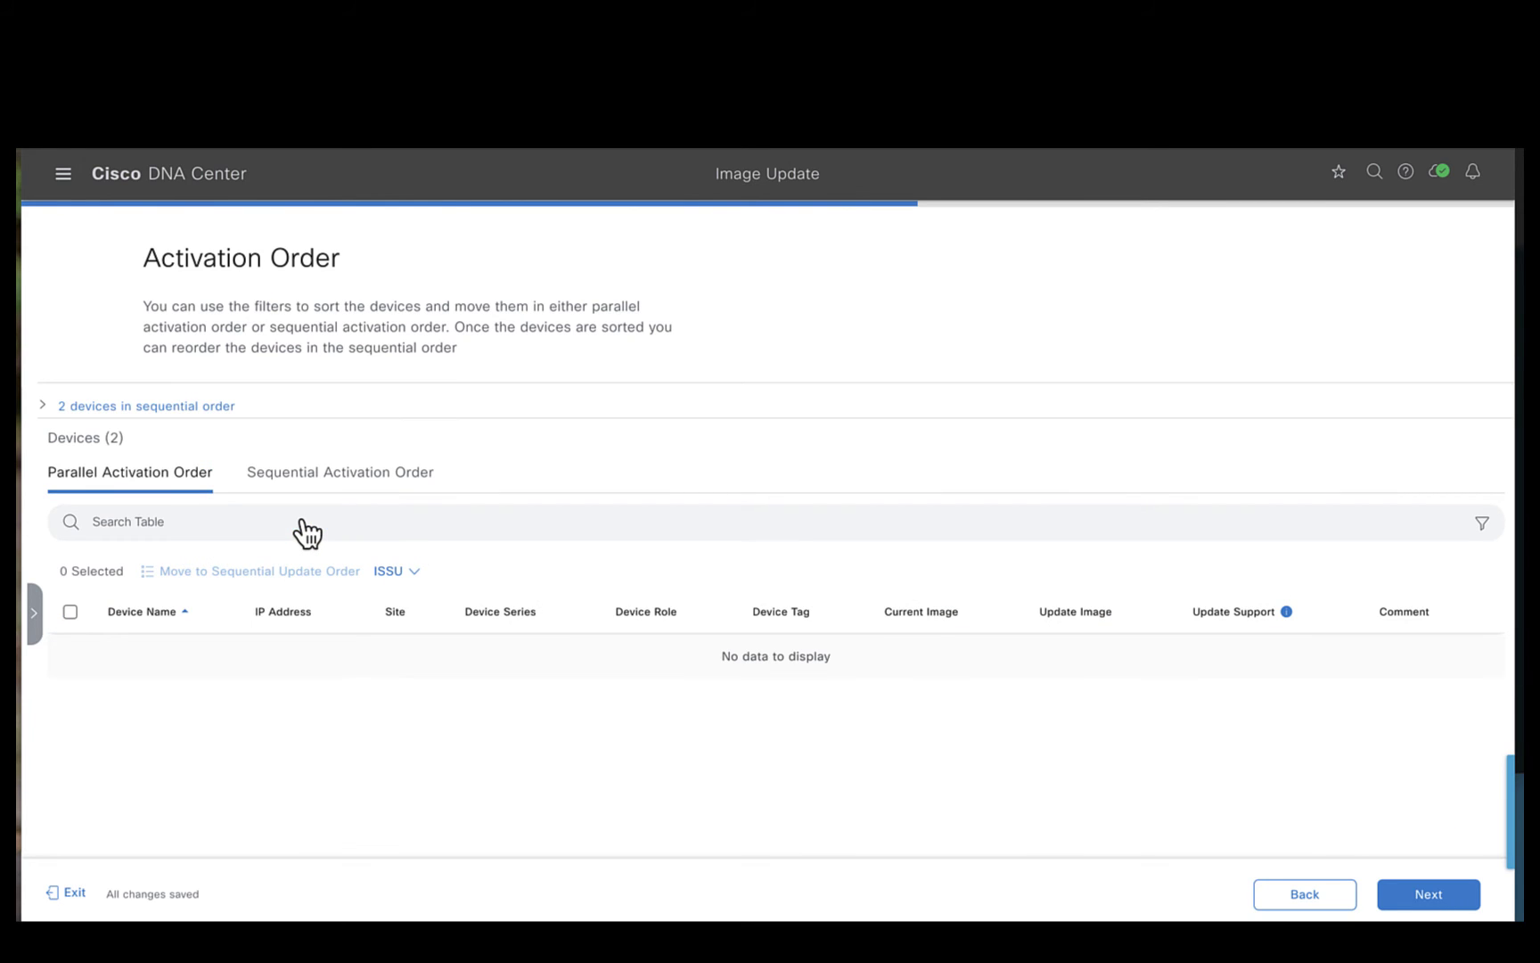
pyautogui.click(366, 502)
pyautogui.click(192, 496)
pyautogui.click(328, 485)
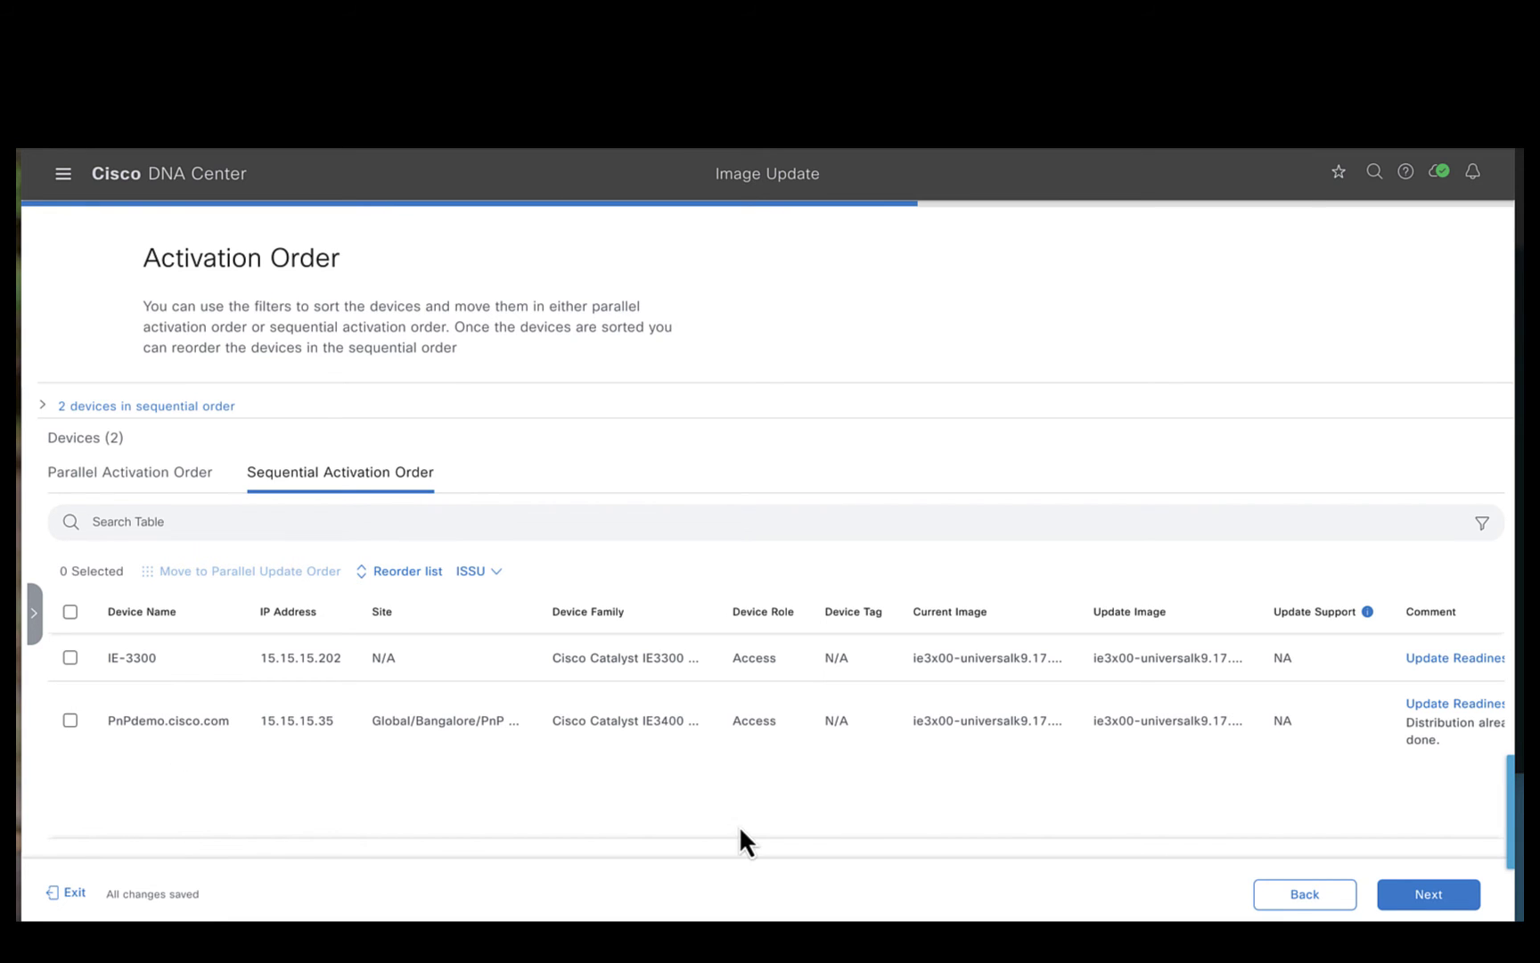
# Skip past Schedule Task and Clean Up, then submit the Update_3300_3400_17131 image update task.
pyautogui.click(1406, 894)
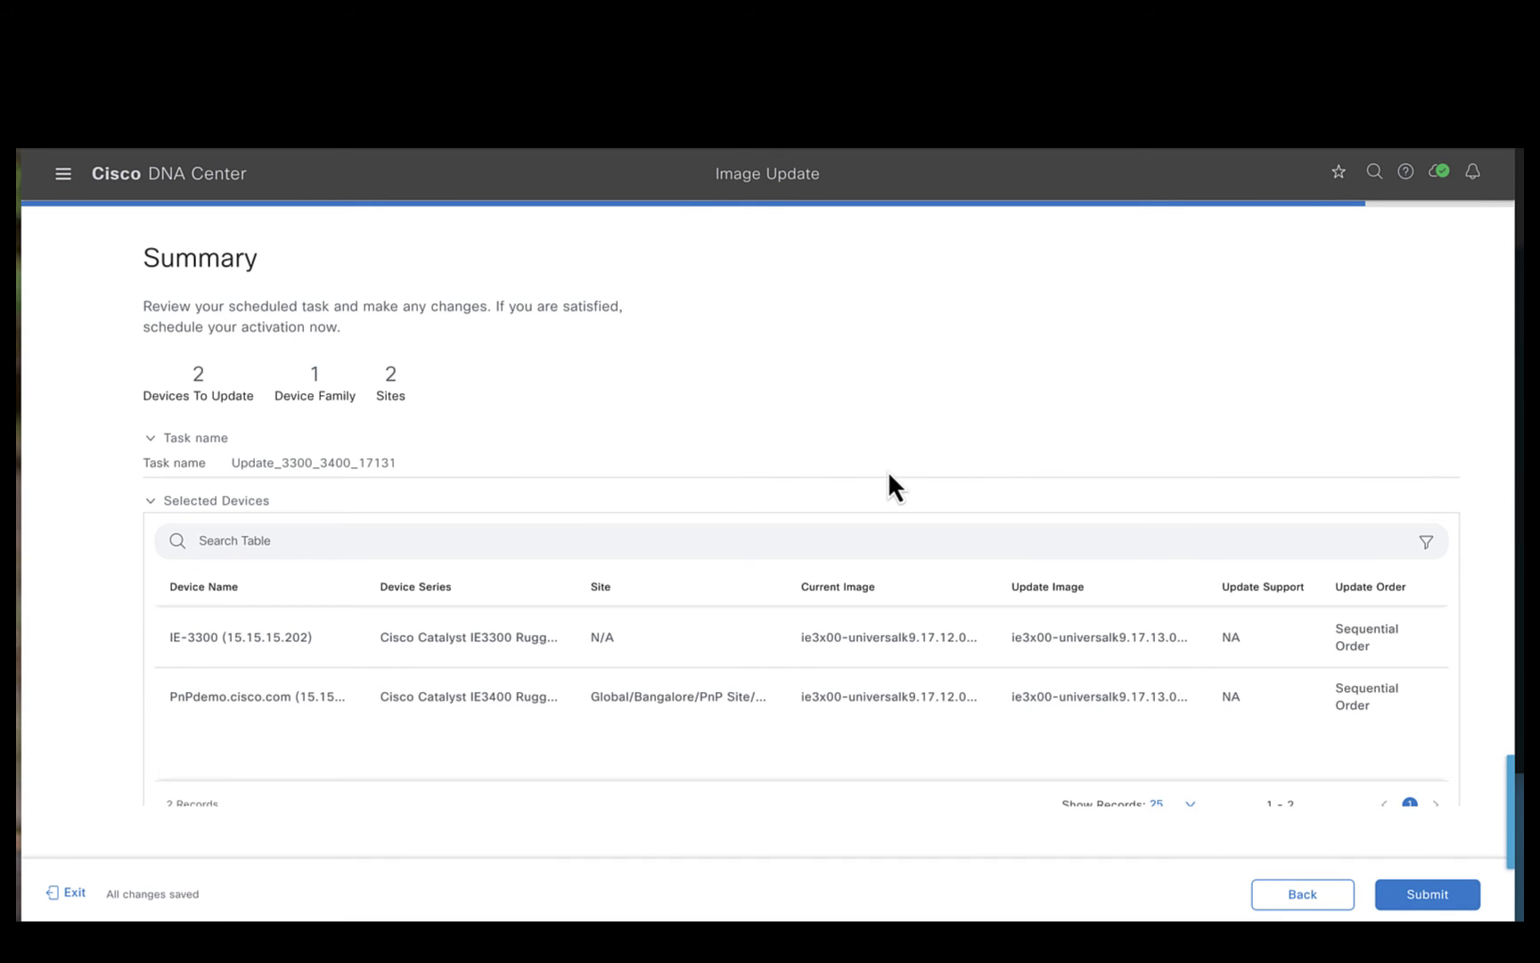
pyautogui.click(1447, 894)
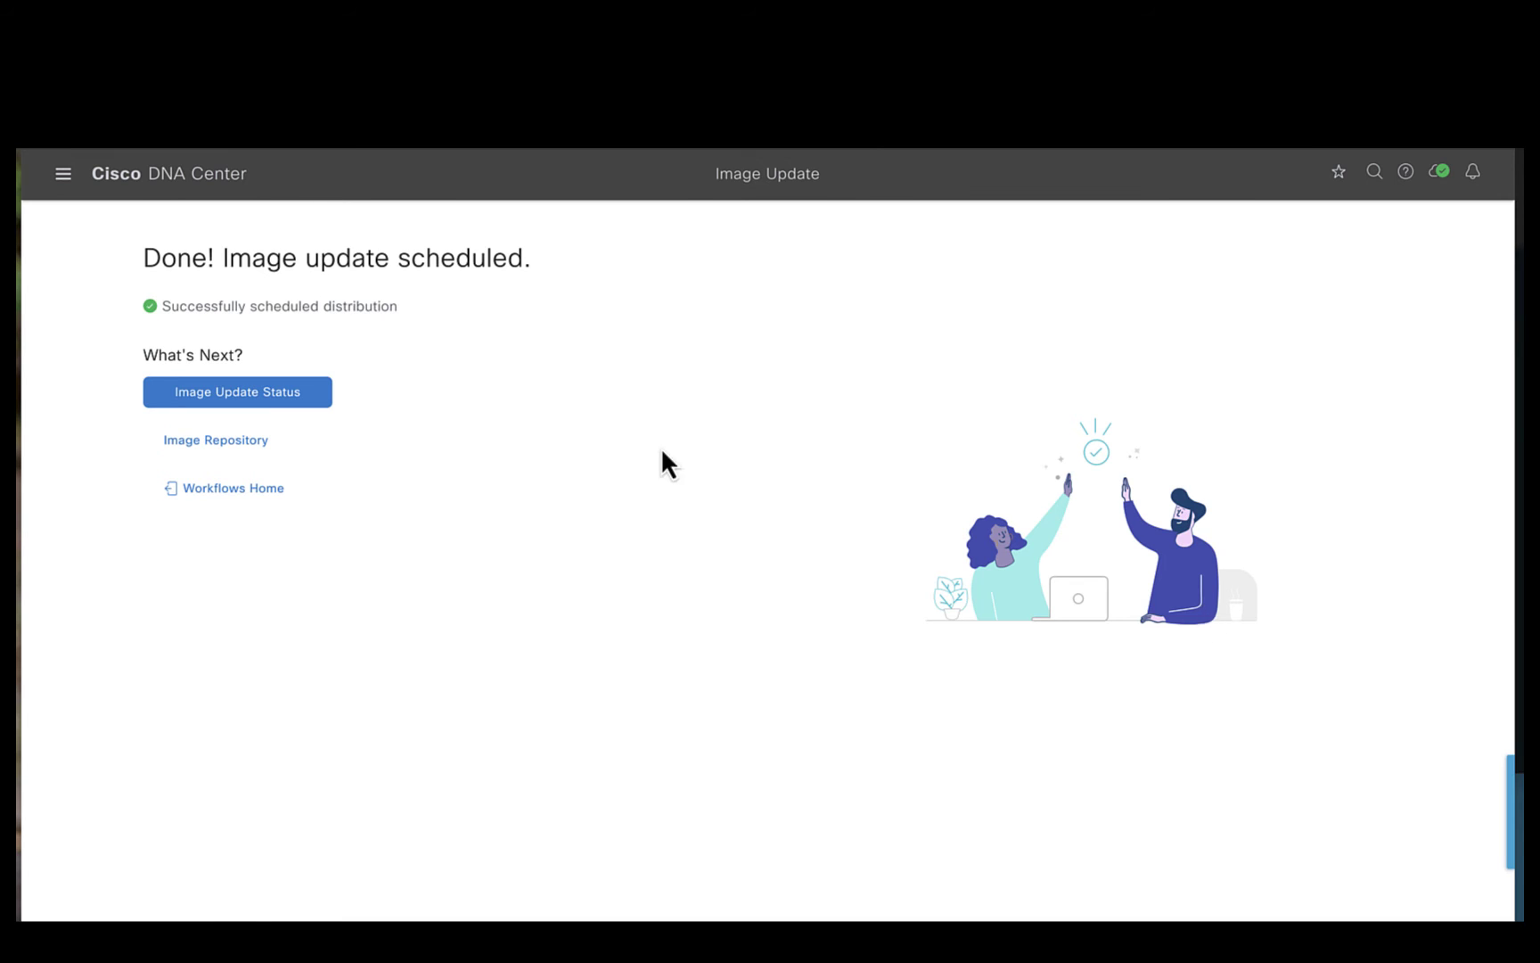
# Open Image Update Status and compare the In Progress, All and Waiting device filters.
pyautogui.click(290, 394)
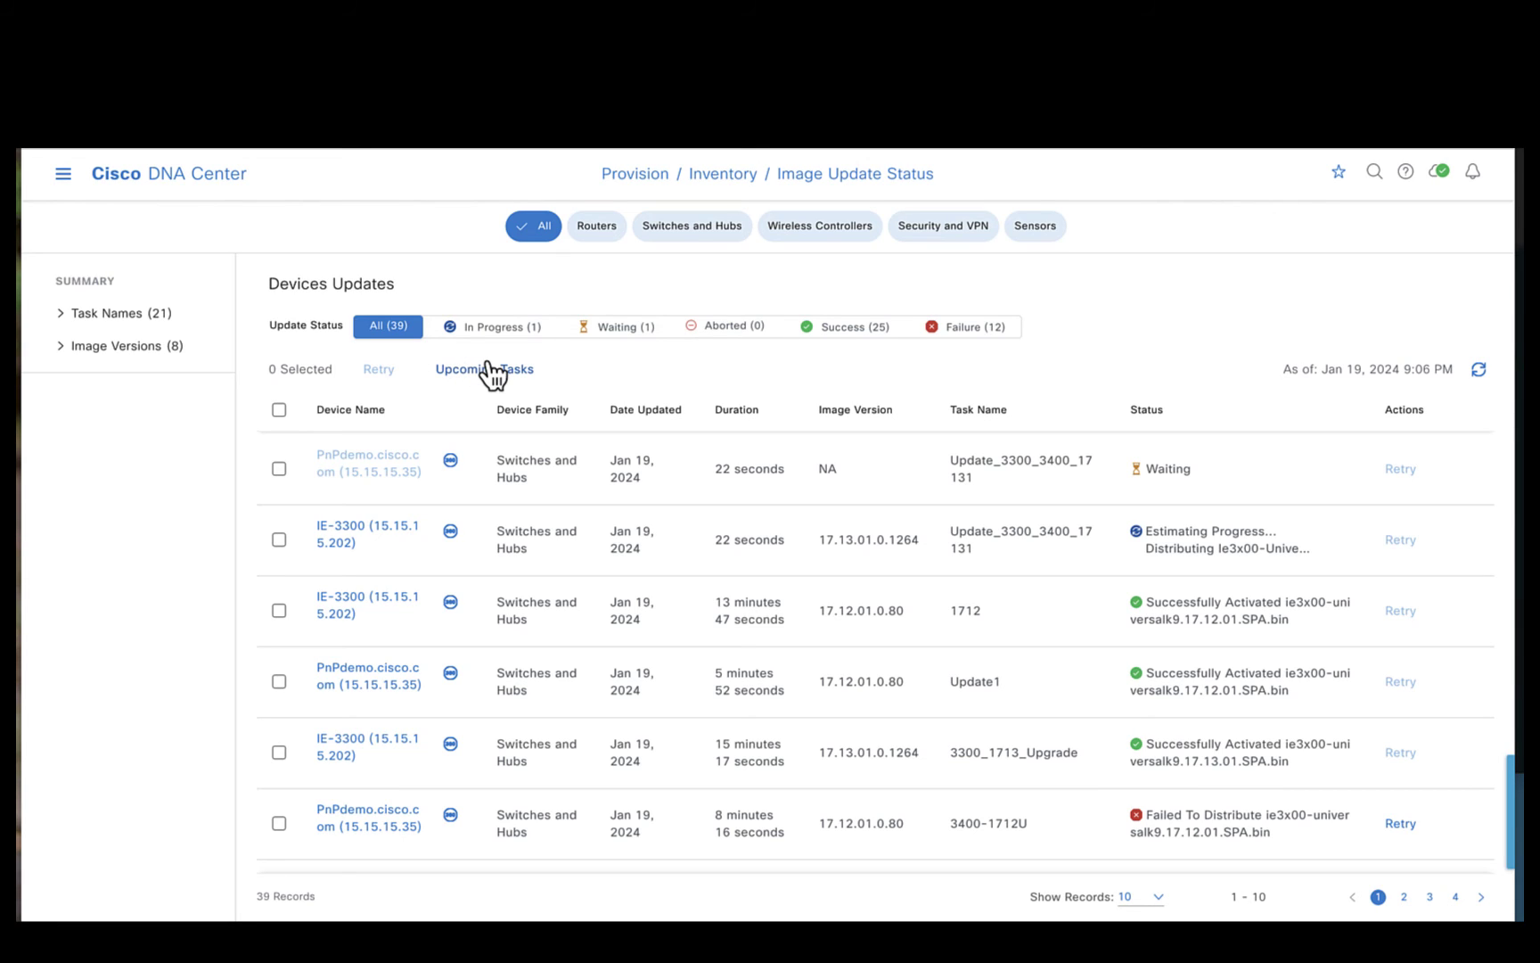
pyautogui.click(492, 326)
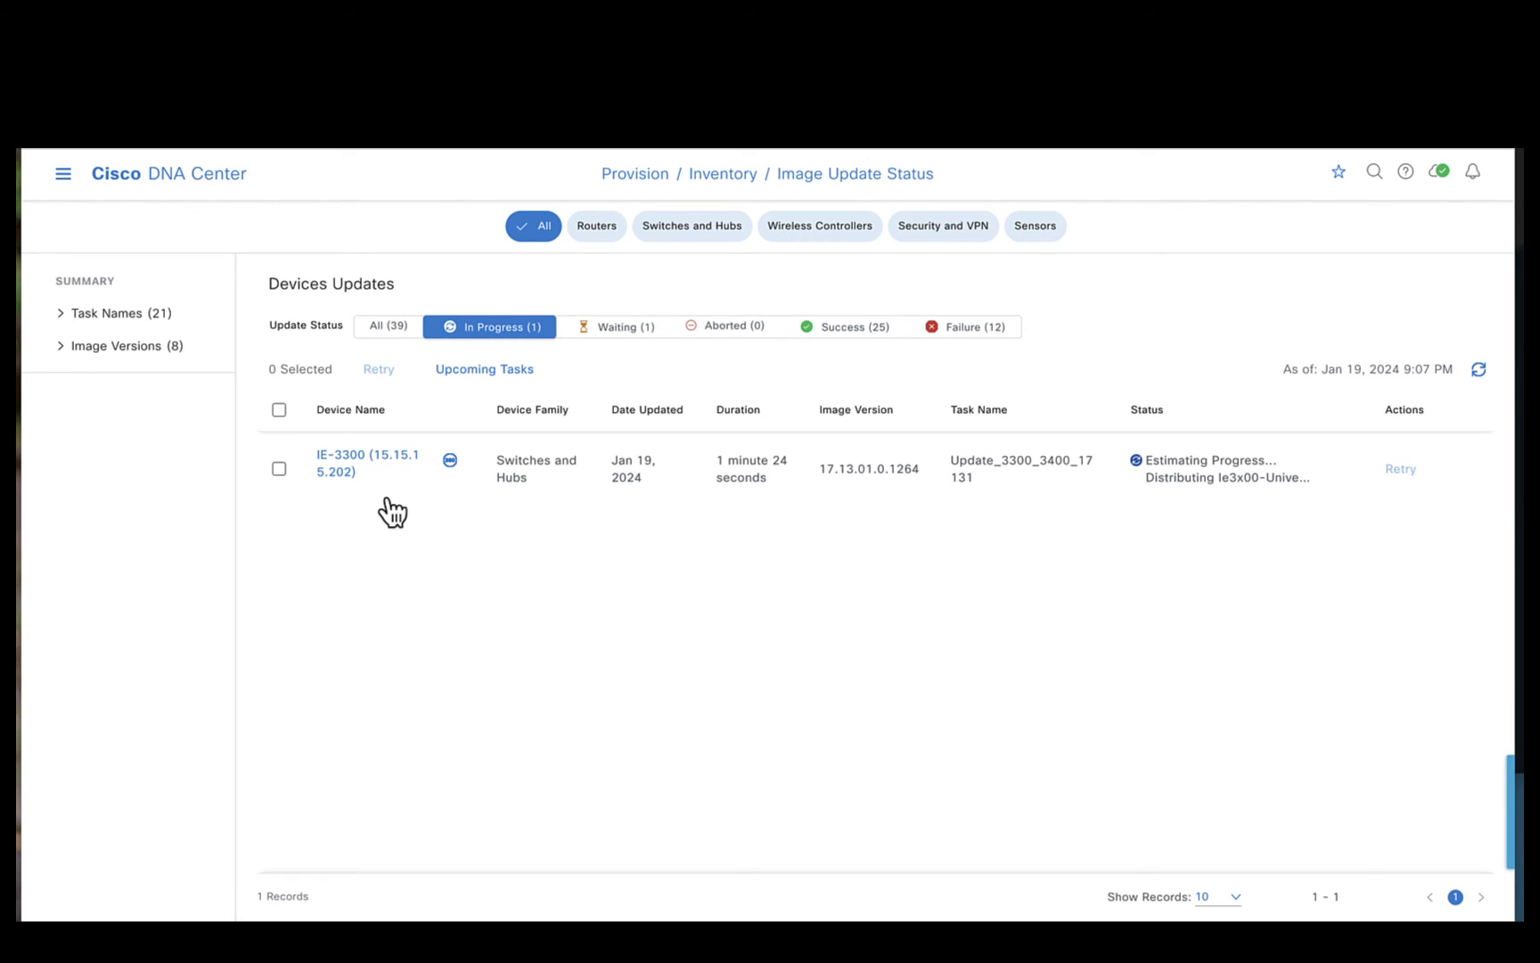
pyautogui.click(392, 328)
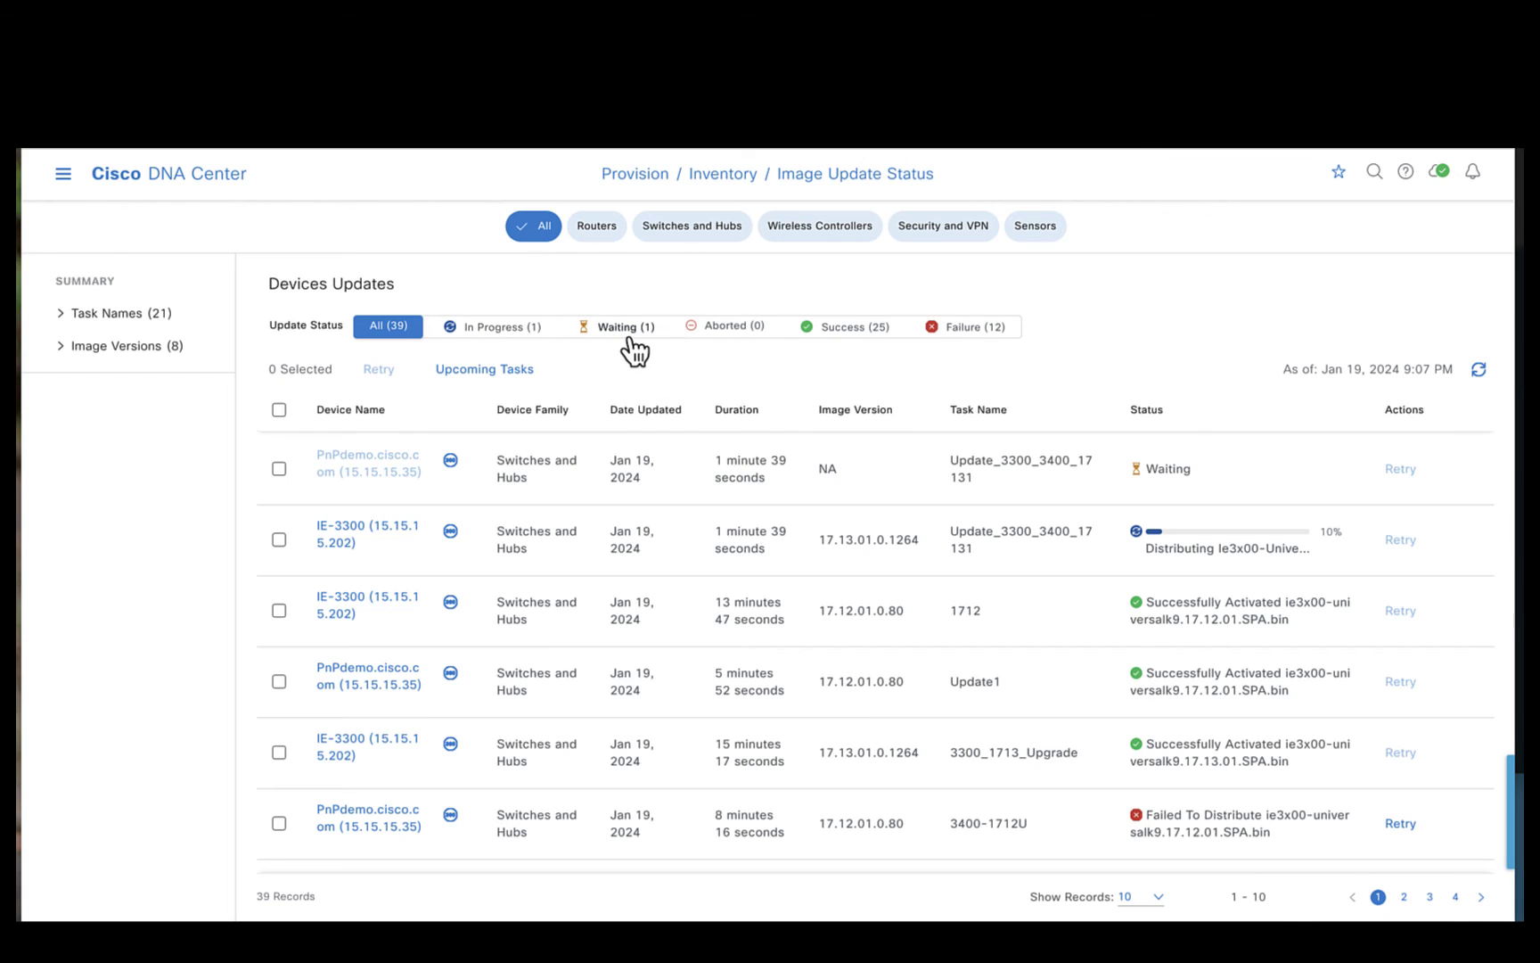
pyautogui.click(526, 328)
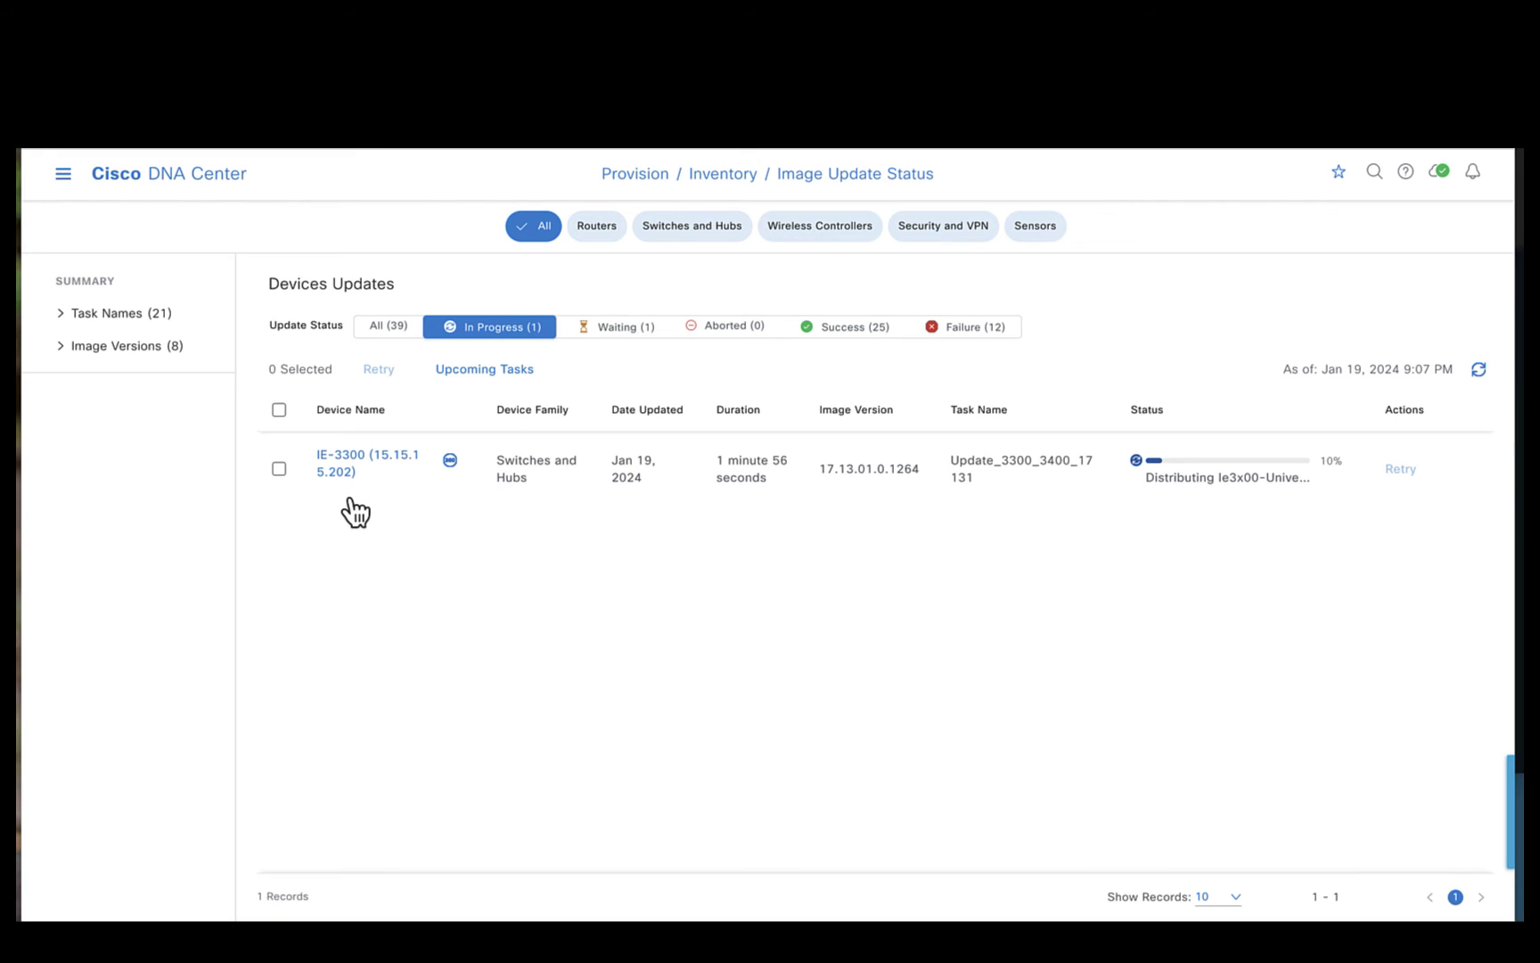
pyautogui.click(635, 337)
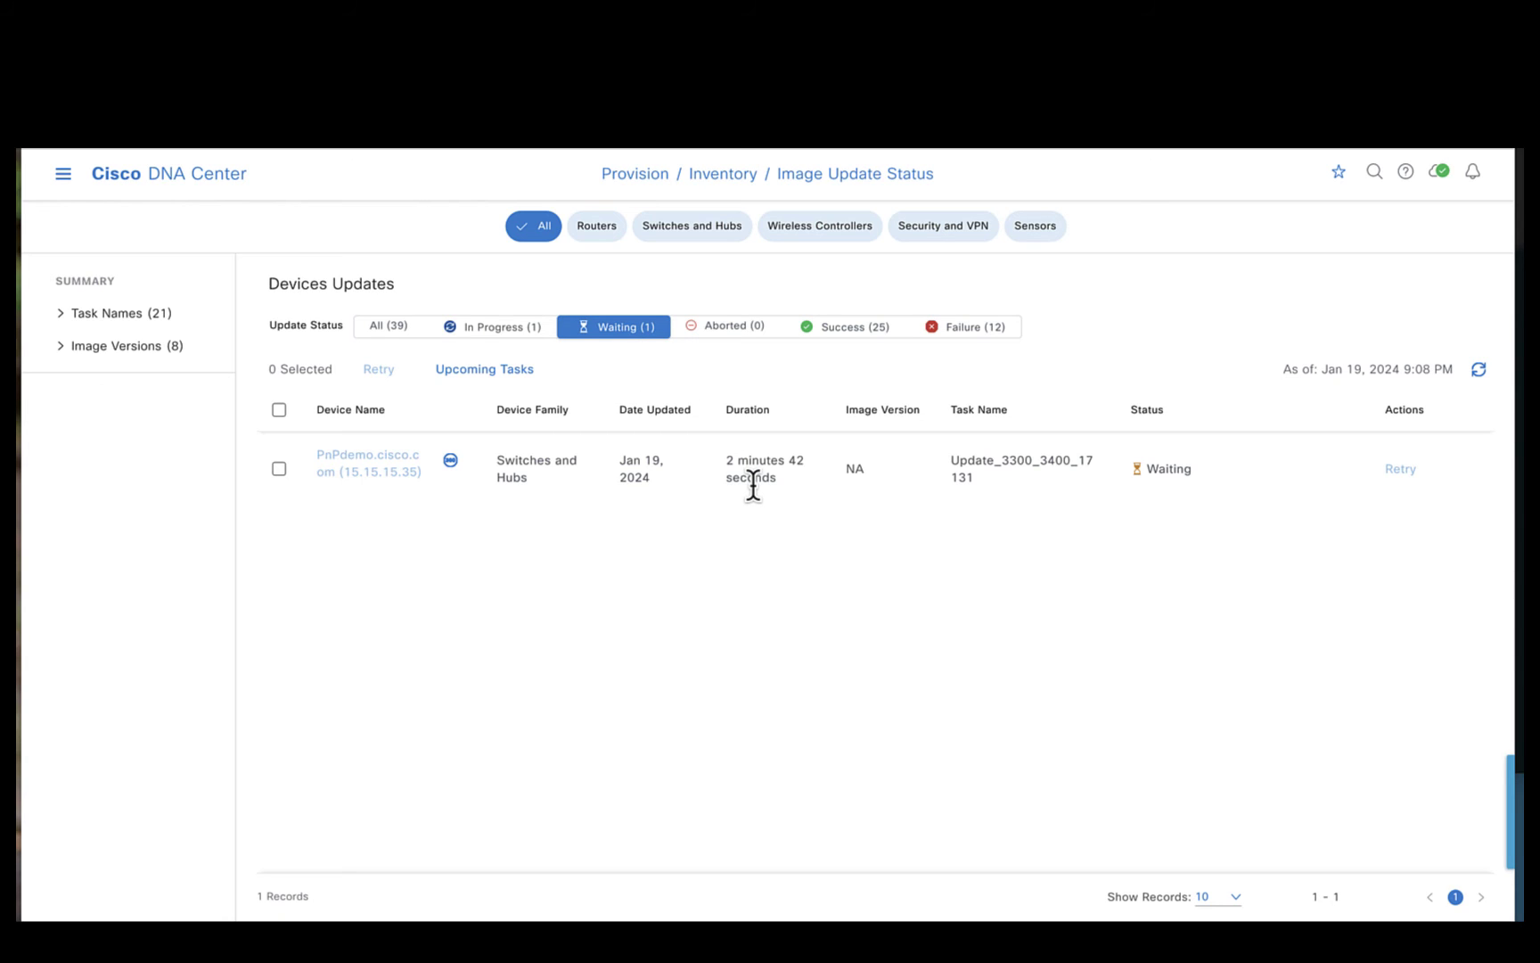
# Open the in-progress IE-3300 update and expand Distribution, now at 10%.
pyautogui.click(506, 329)
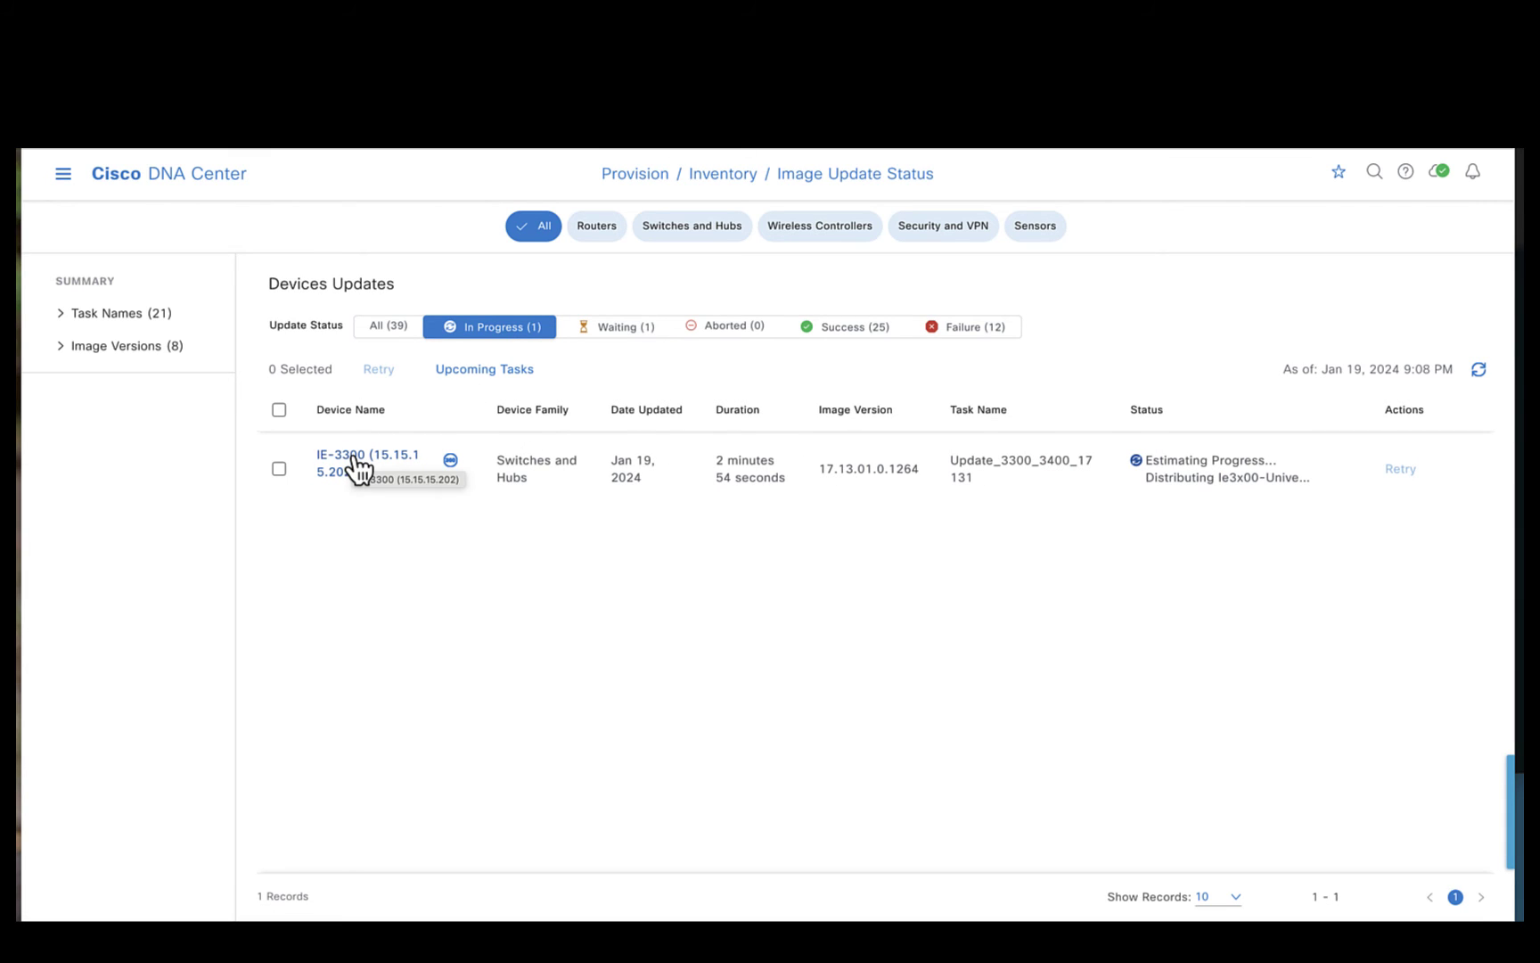
pyautogui.click(359, 468)
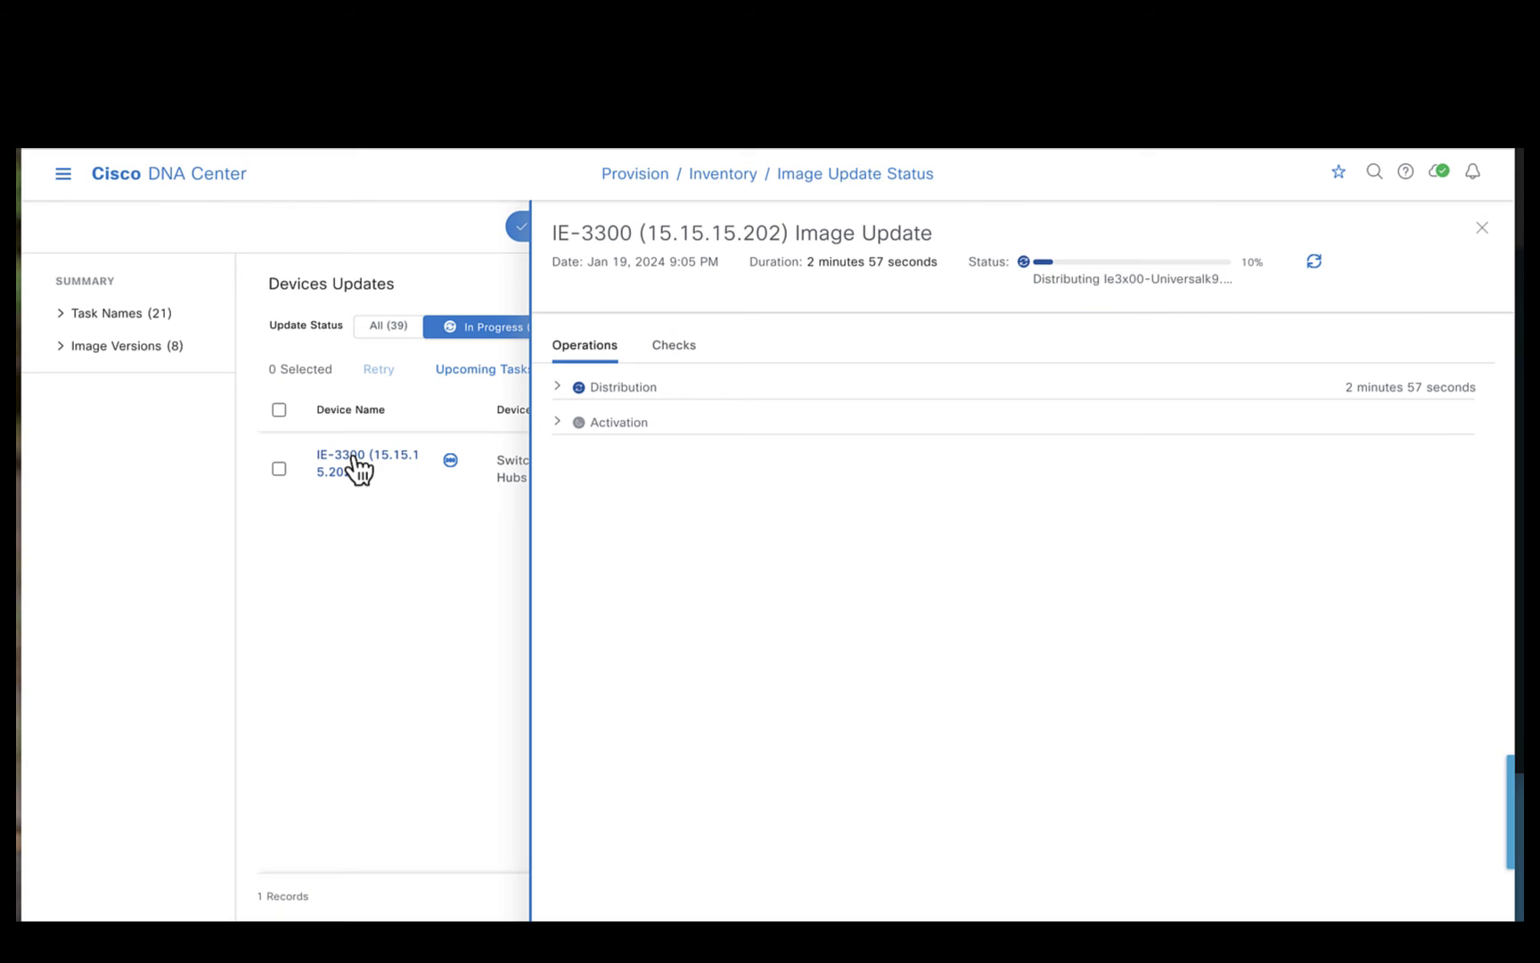
pyautogui.click(560, 387)
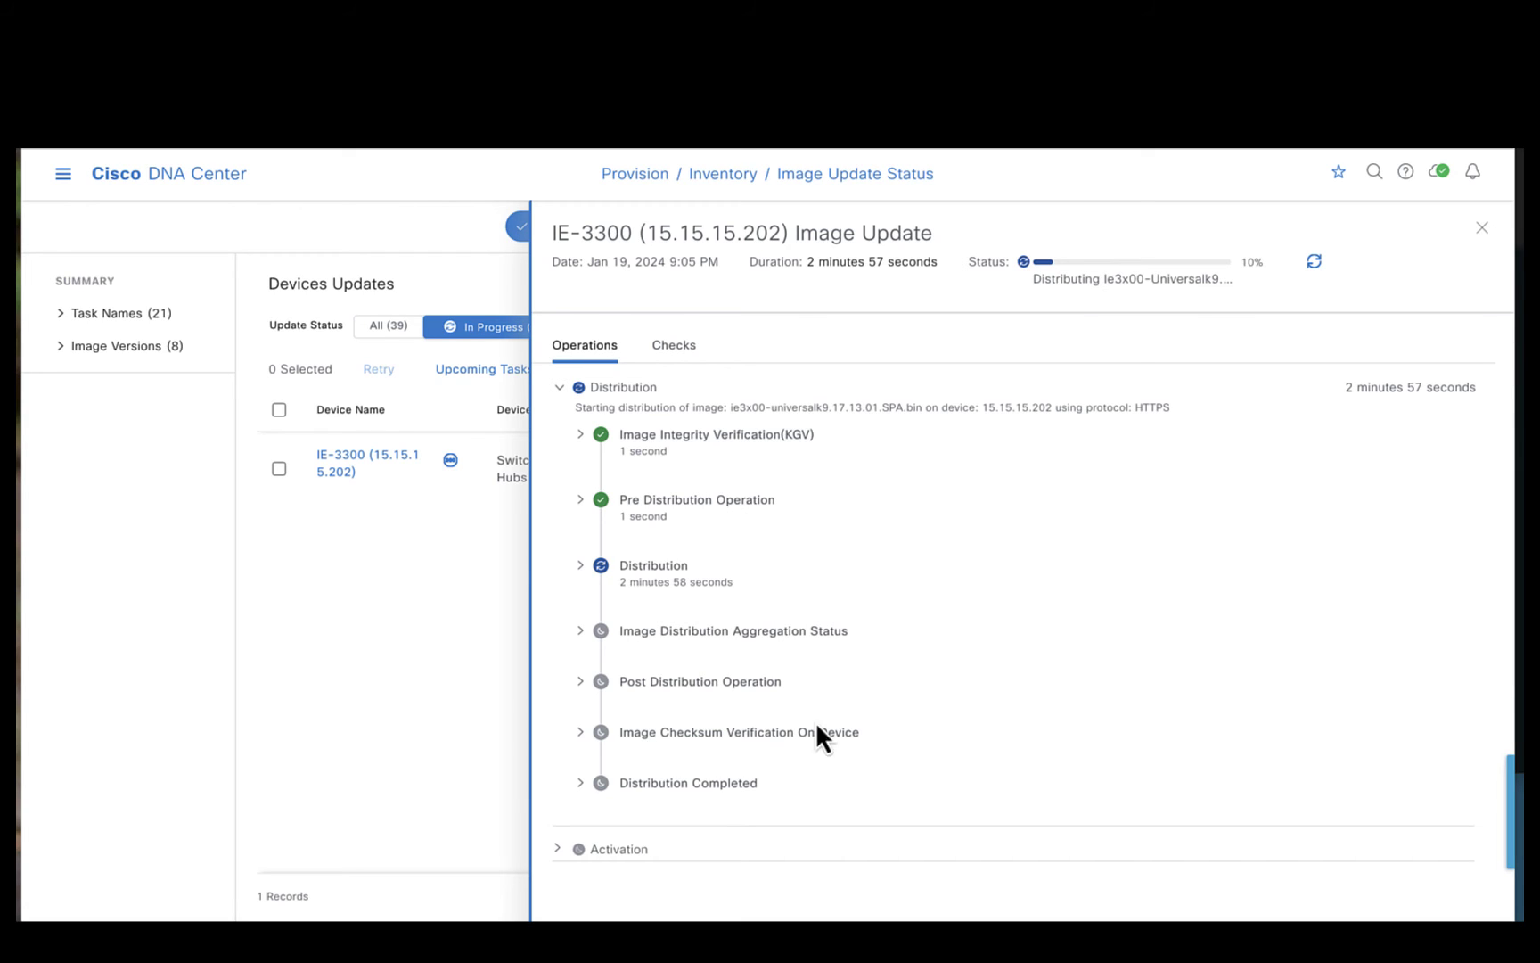
# On the switch console, run 'dir flash: | i bin' to watch the 373358592-byte 17.13.01 image appear.
pyautogui.press('super+Tab')
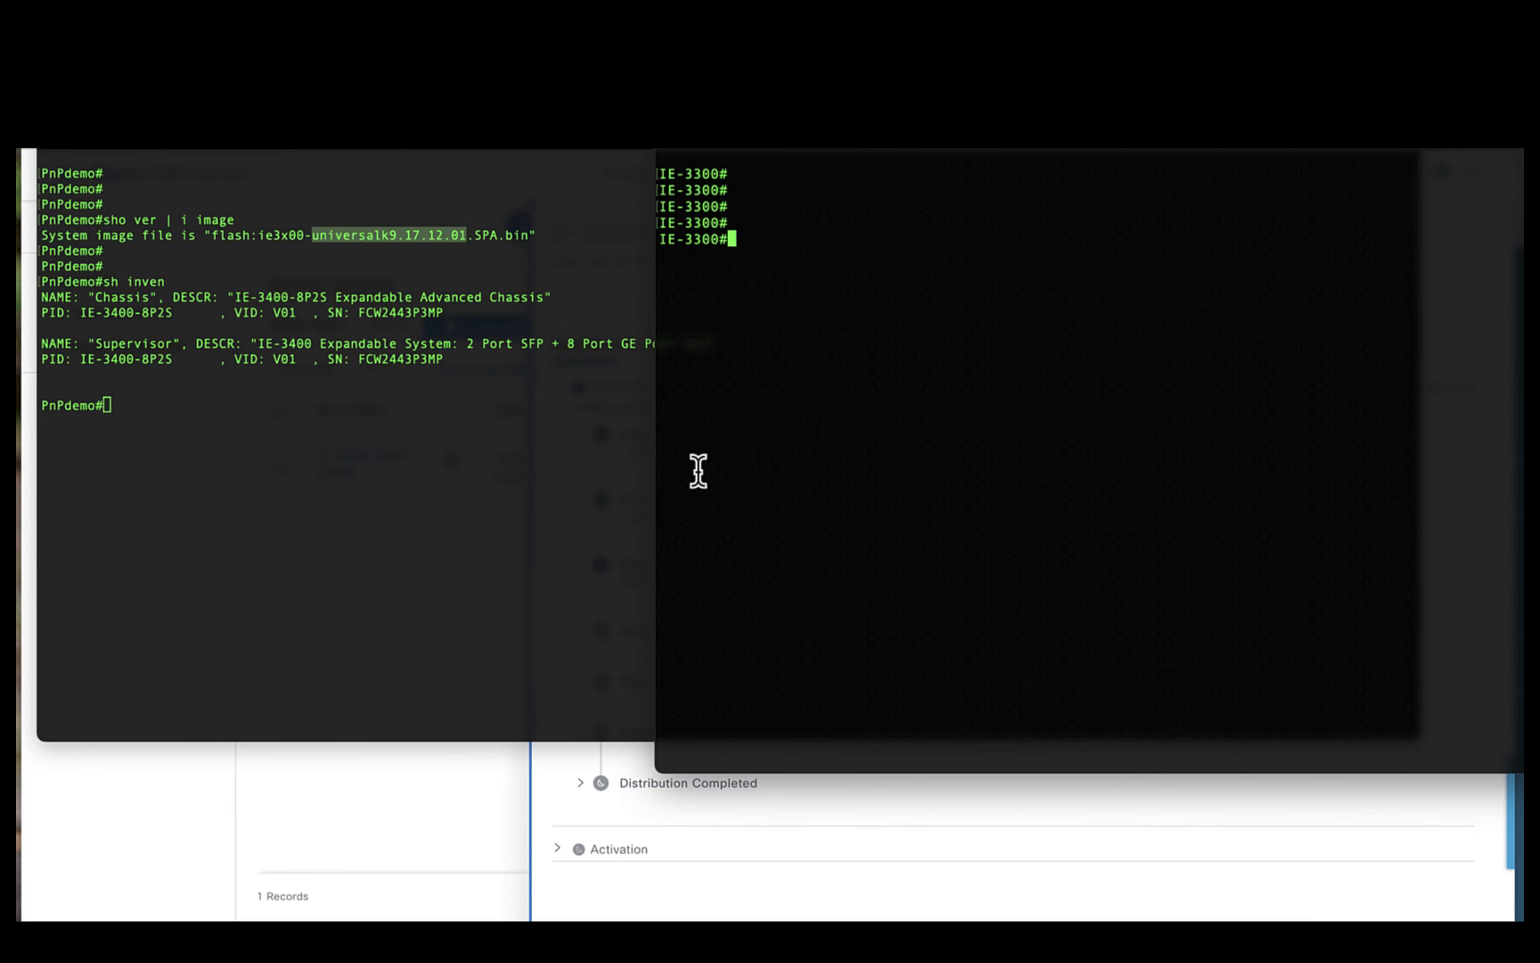
pyautogui.write('dir flash:')
pyautogui.write('i bin')
pyautogui.press('Return')
pyautogui.press('Return')
pyautogui.press('Return')
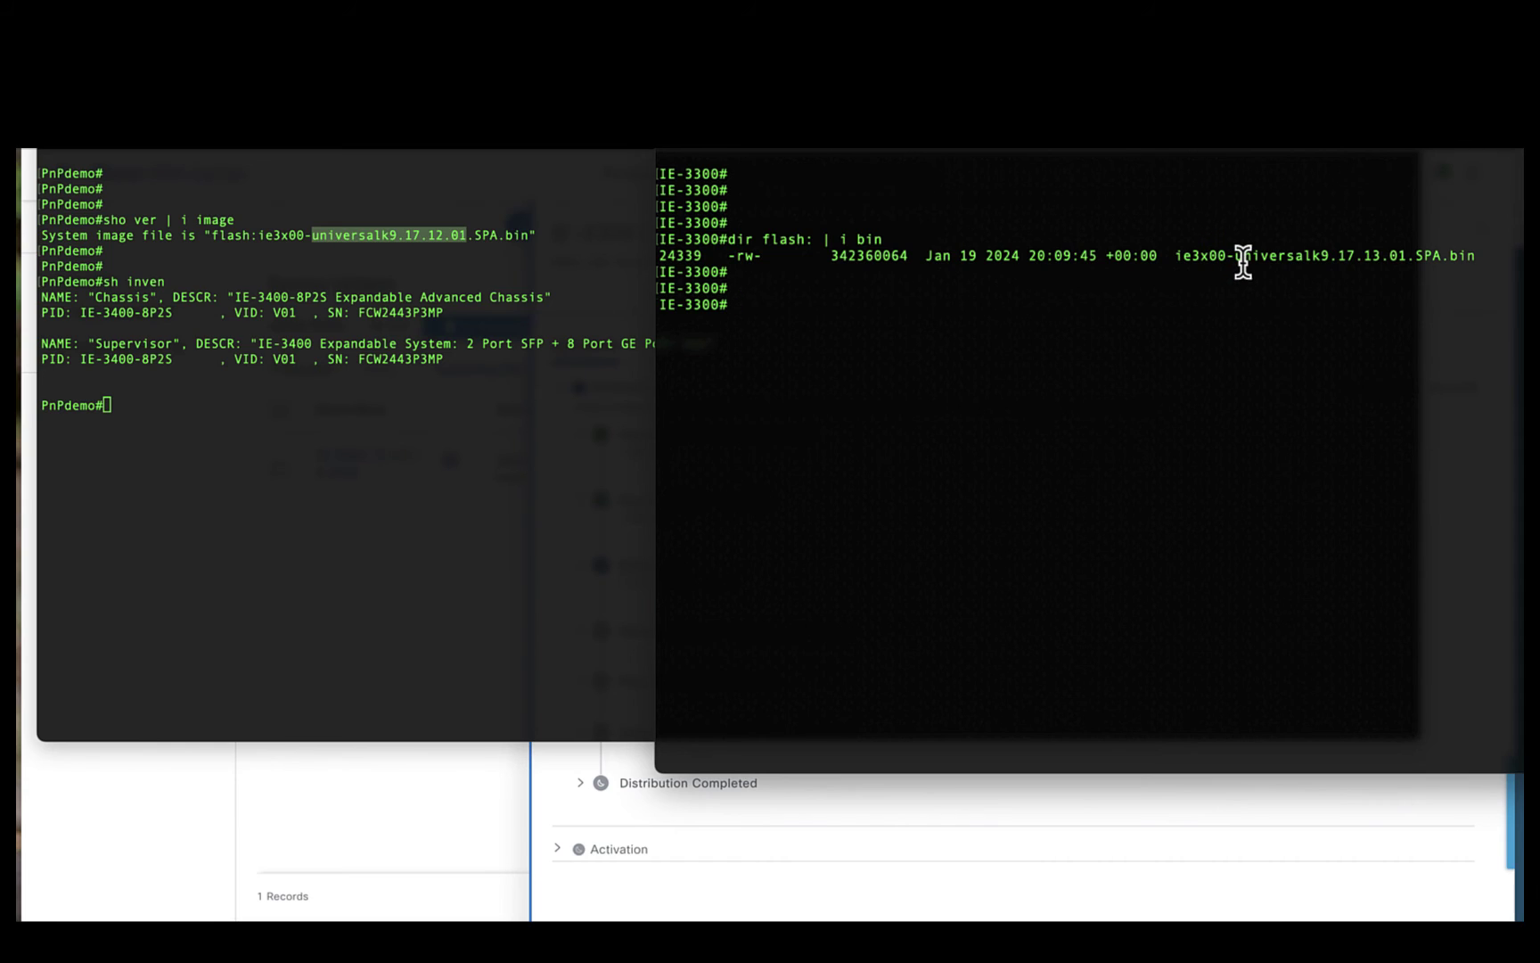
pyautogui.press('Return')
pyautogui.press('Up')
pyautogui.press('Return')
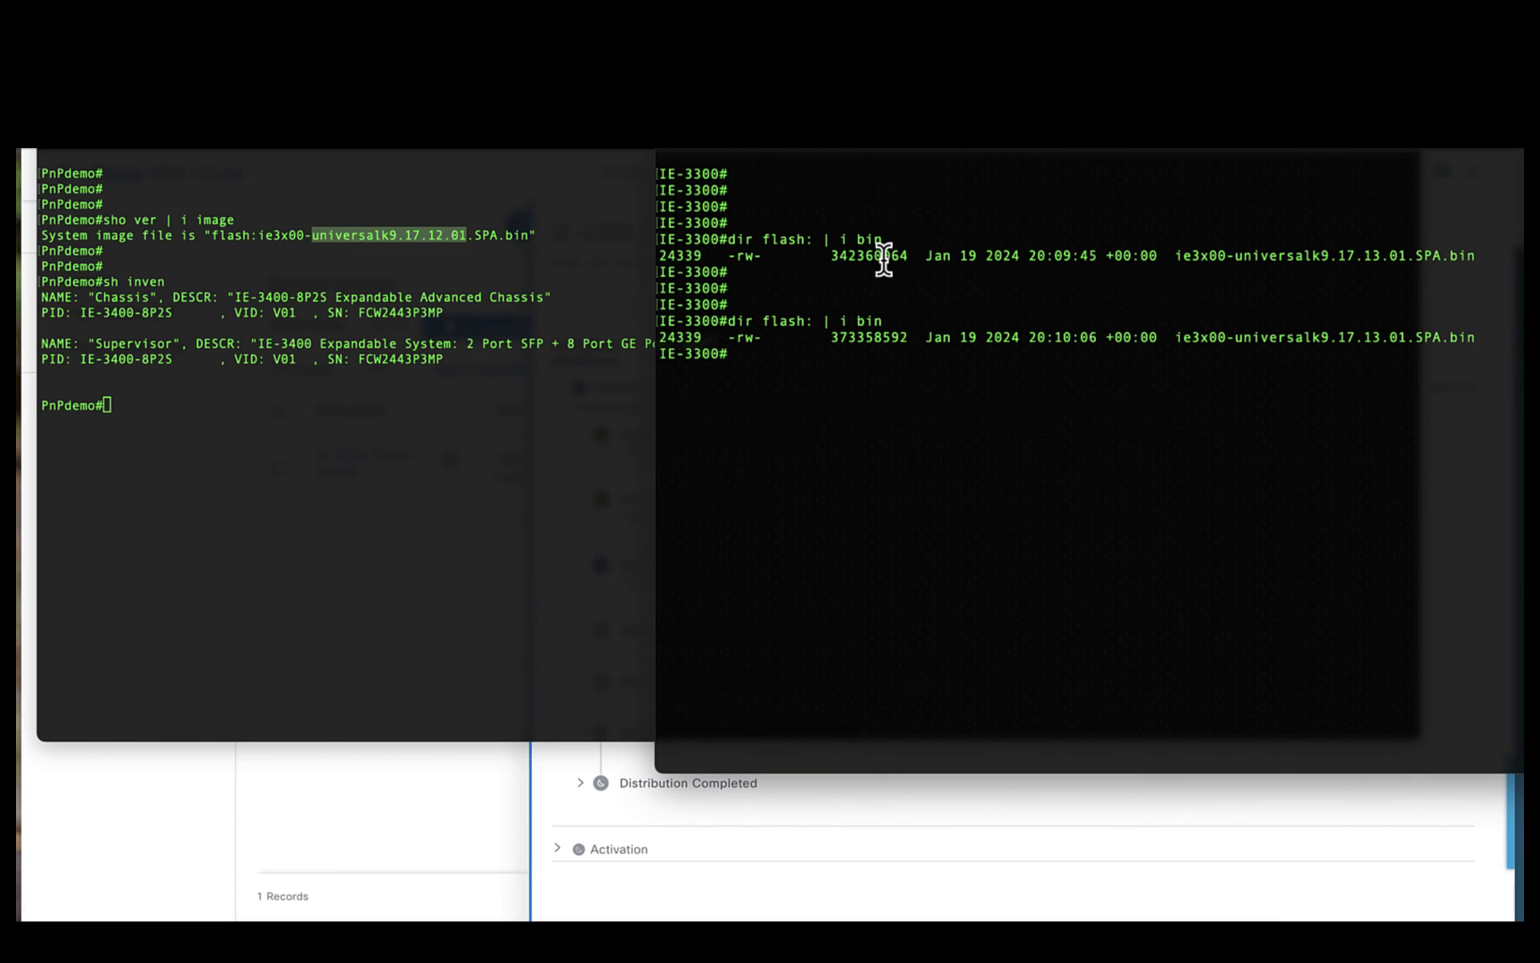
pyautogui.doubleClick(883, 339)
# Run 'sho ins sum' on the IE-3300 console to print its install summary.
pyautogui.click(912, 378)
pyautogui.press('Return')
pyautogui.press('Return')
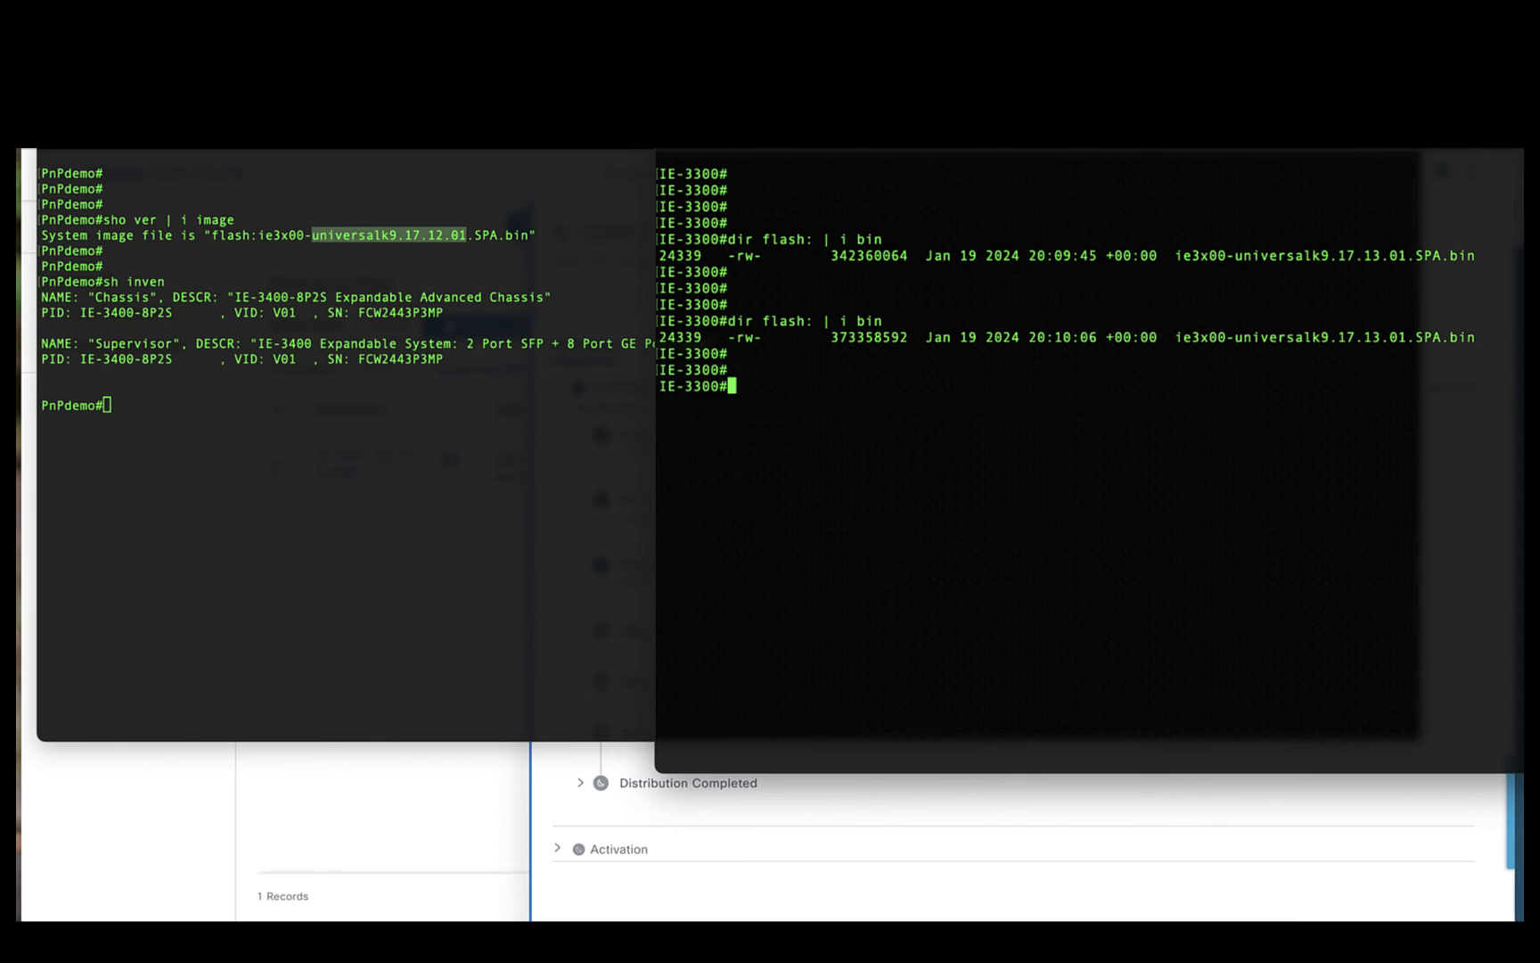
pyautogui.write('sho ins sum')
pyautogui.press('Return')
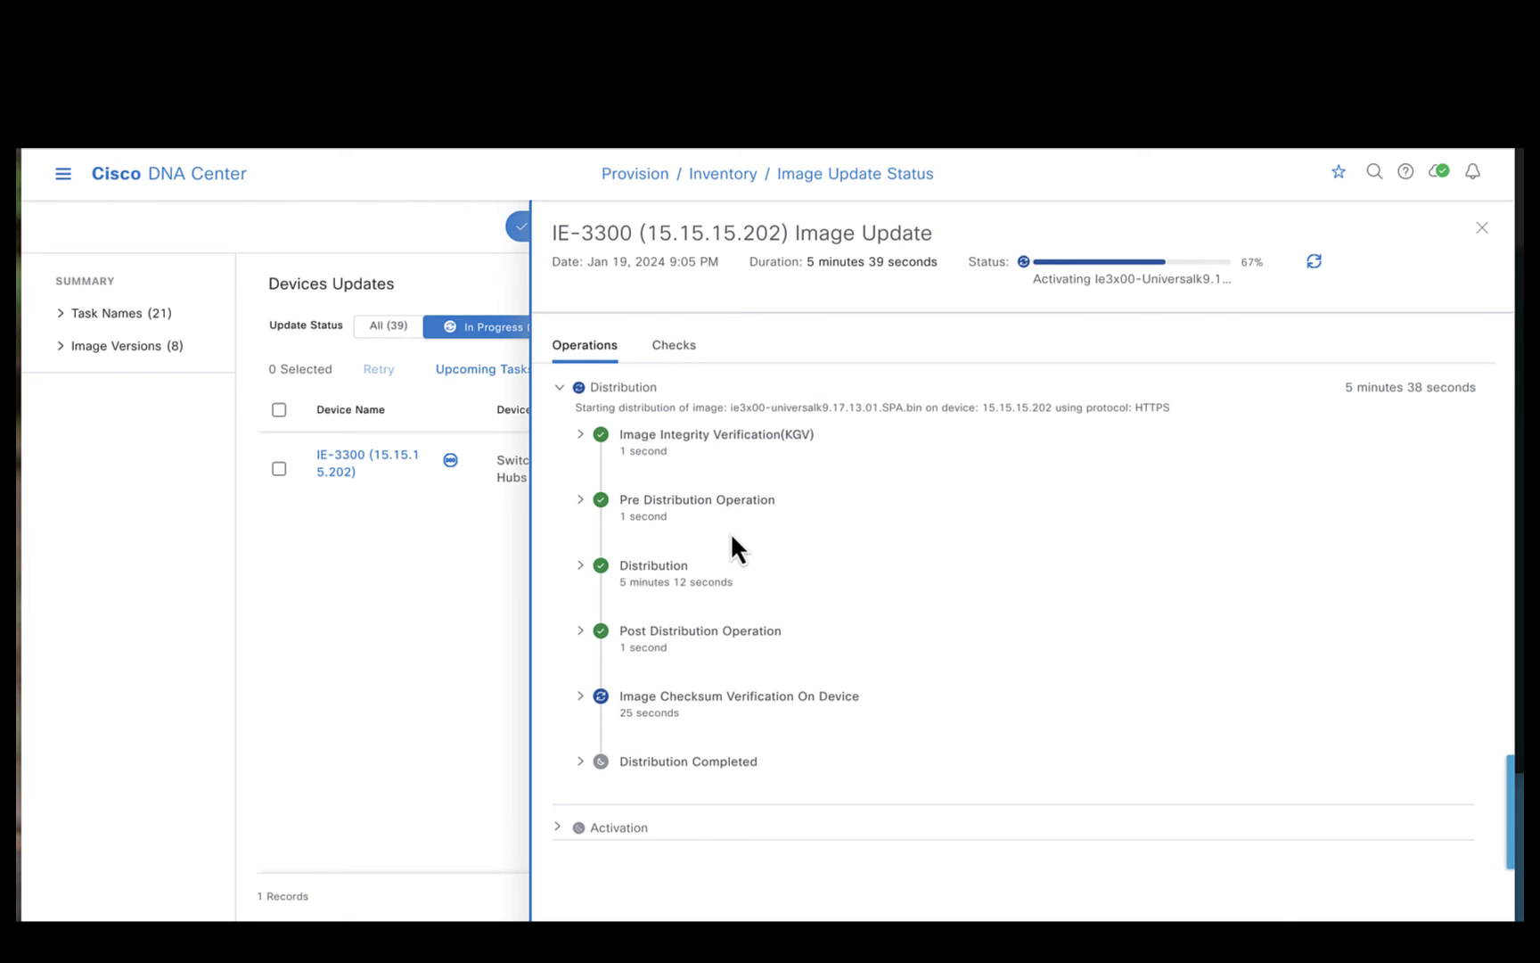
# Refresh IE-3300 progress and expand Distribution, Image Checksum Verification and Activation stages.
pyautogui.click(1315, 262)
pyautogui.click(643, 392)
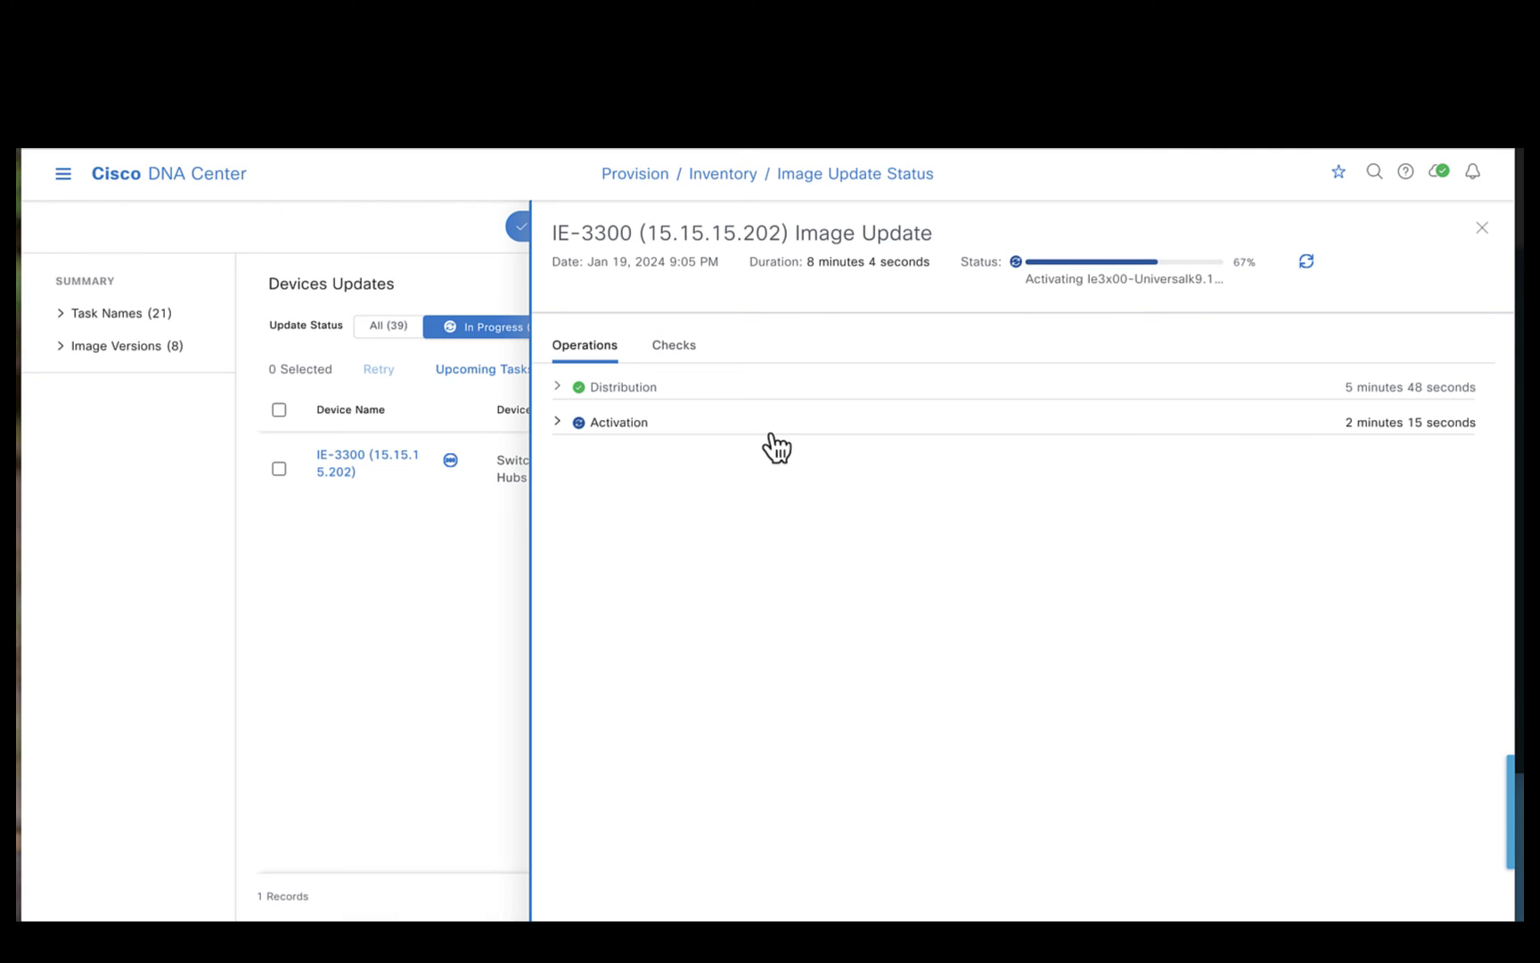
pyautogui.click(656, 399)
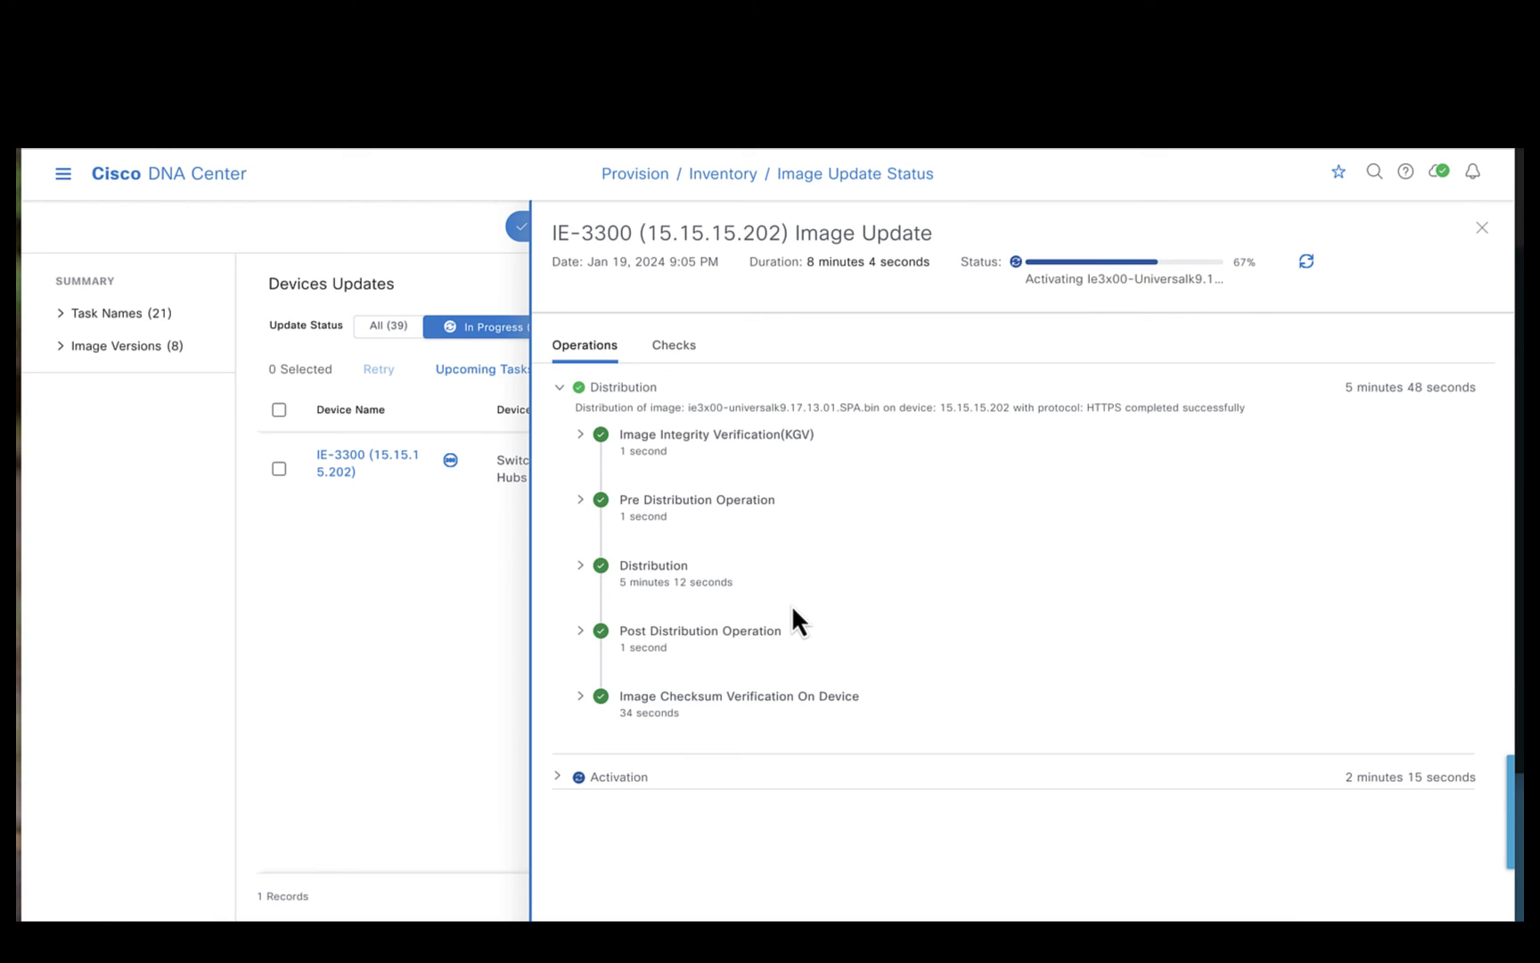
pyautogui.click(774, 709)
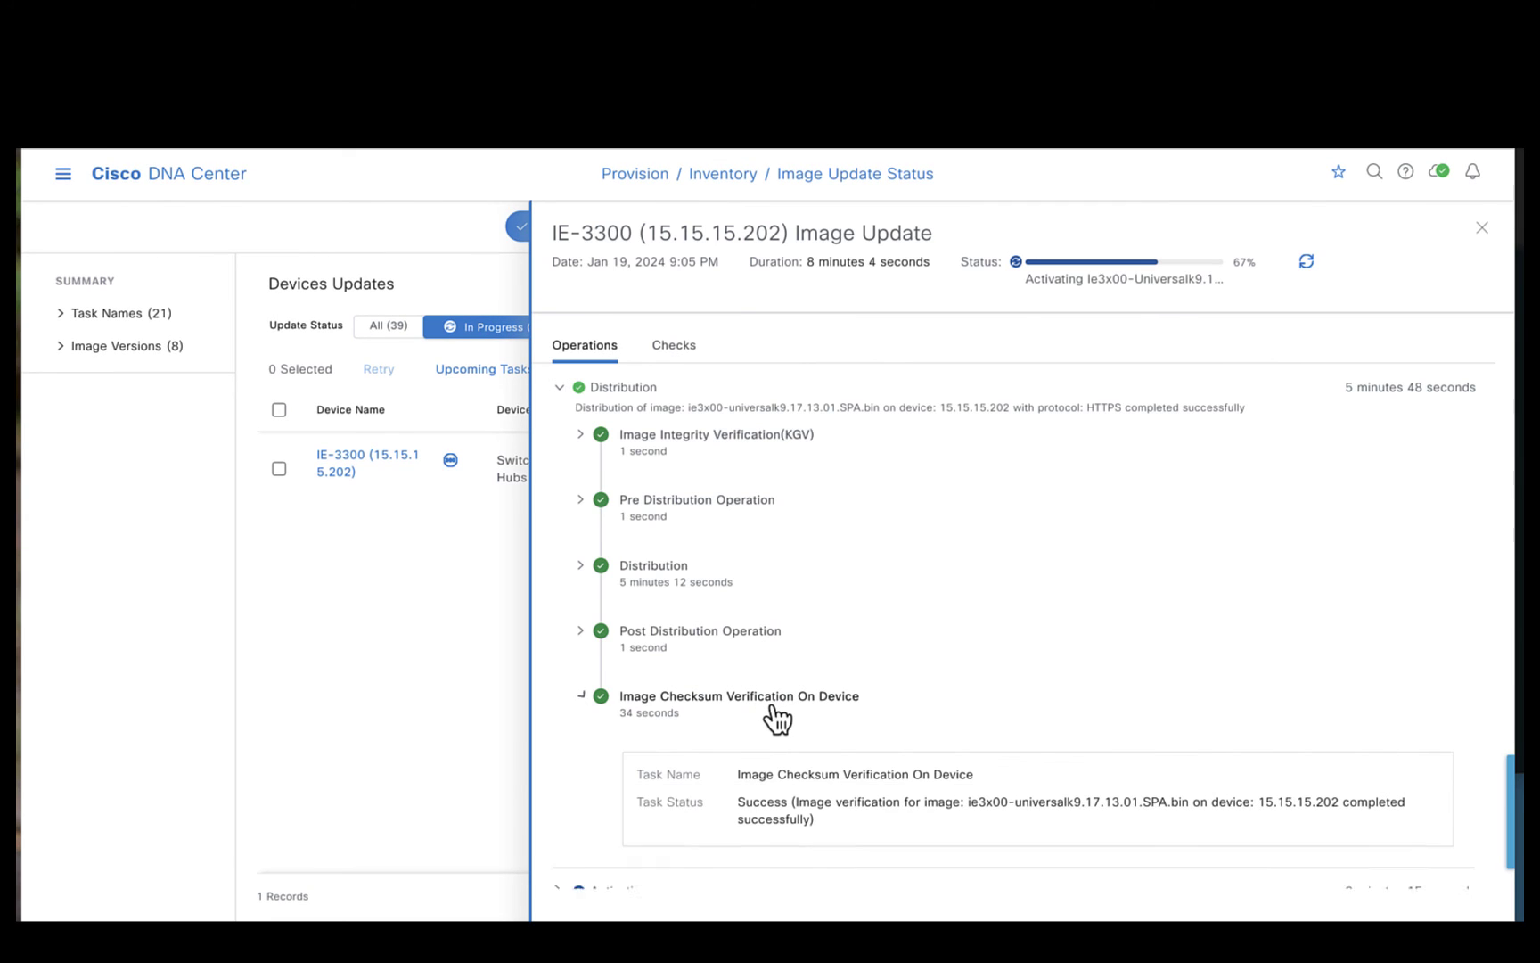
pyautogui.scroll(-1, 862, 672)
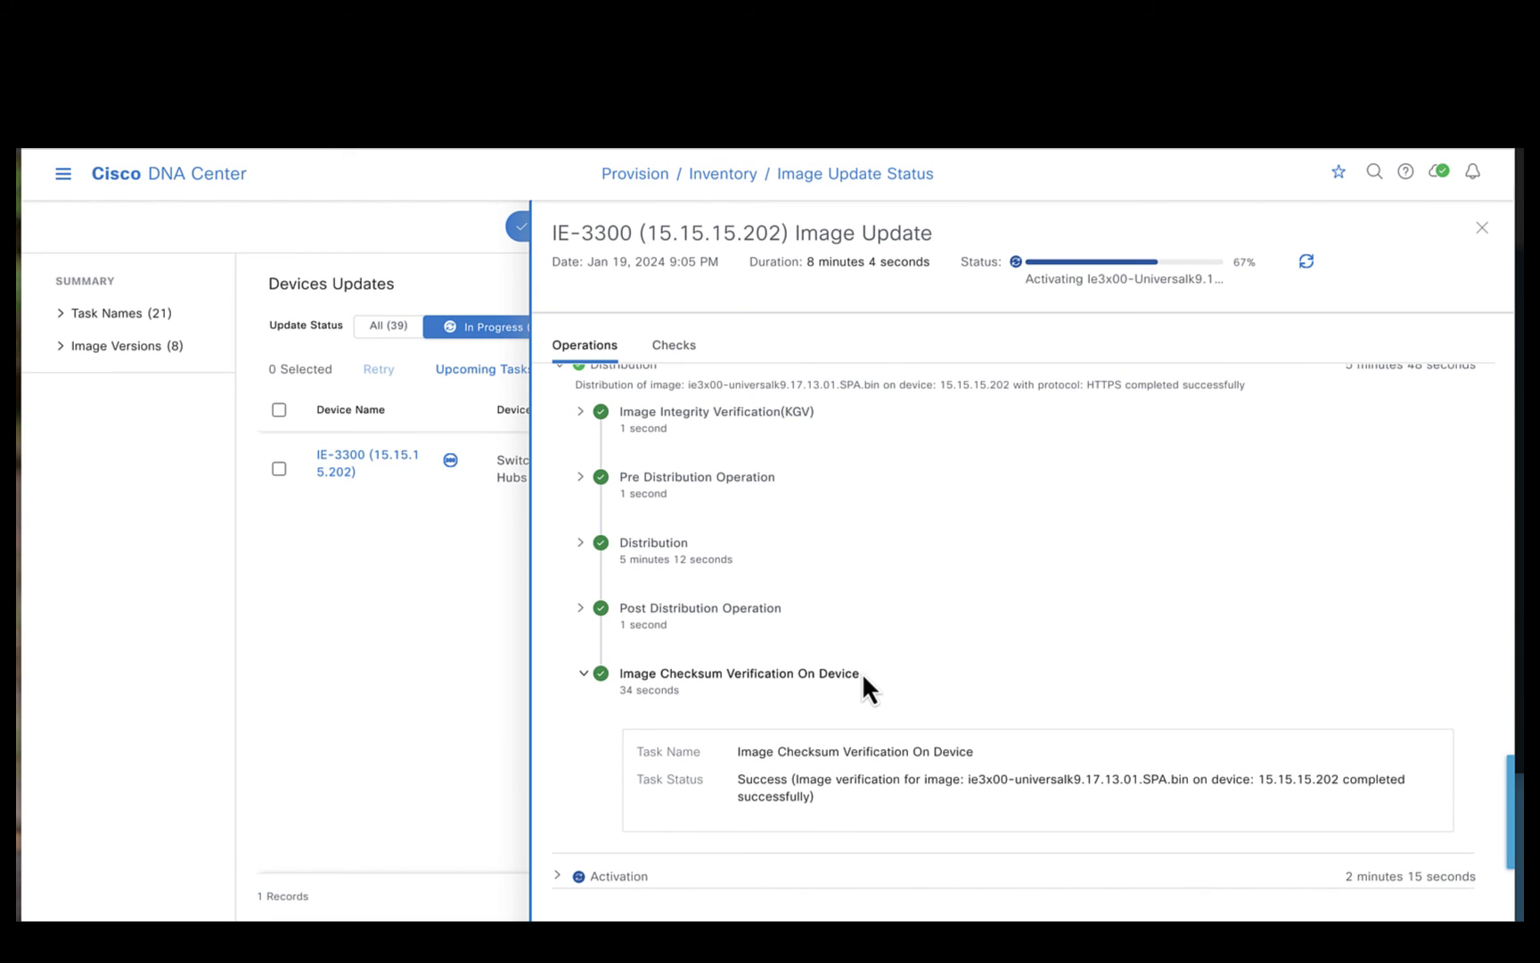
pyautogui.scroll(1, 862, 673)
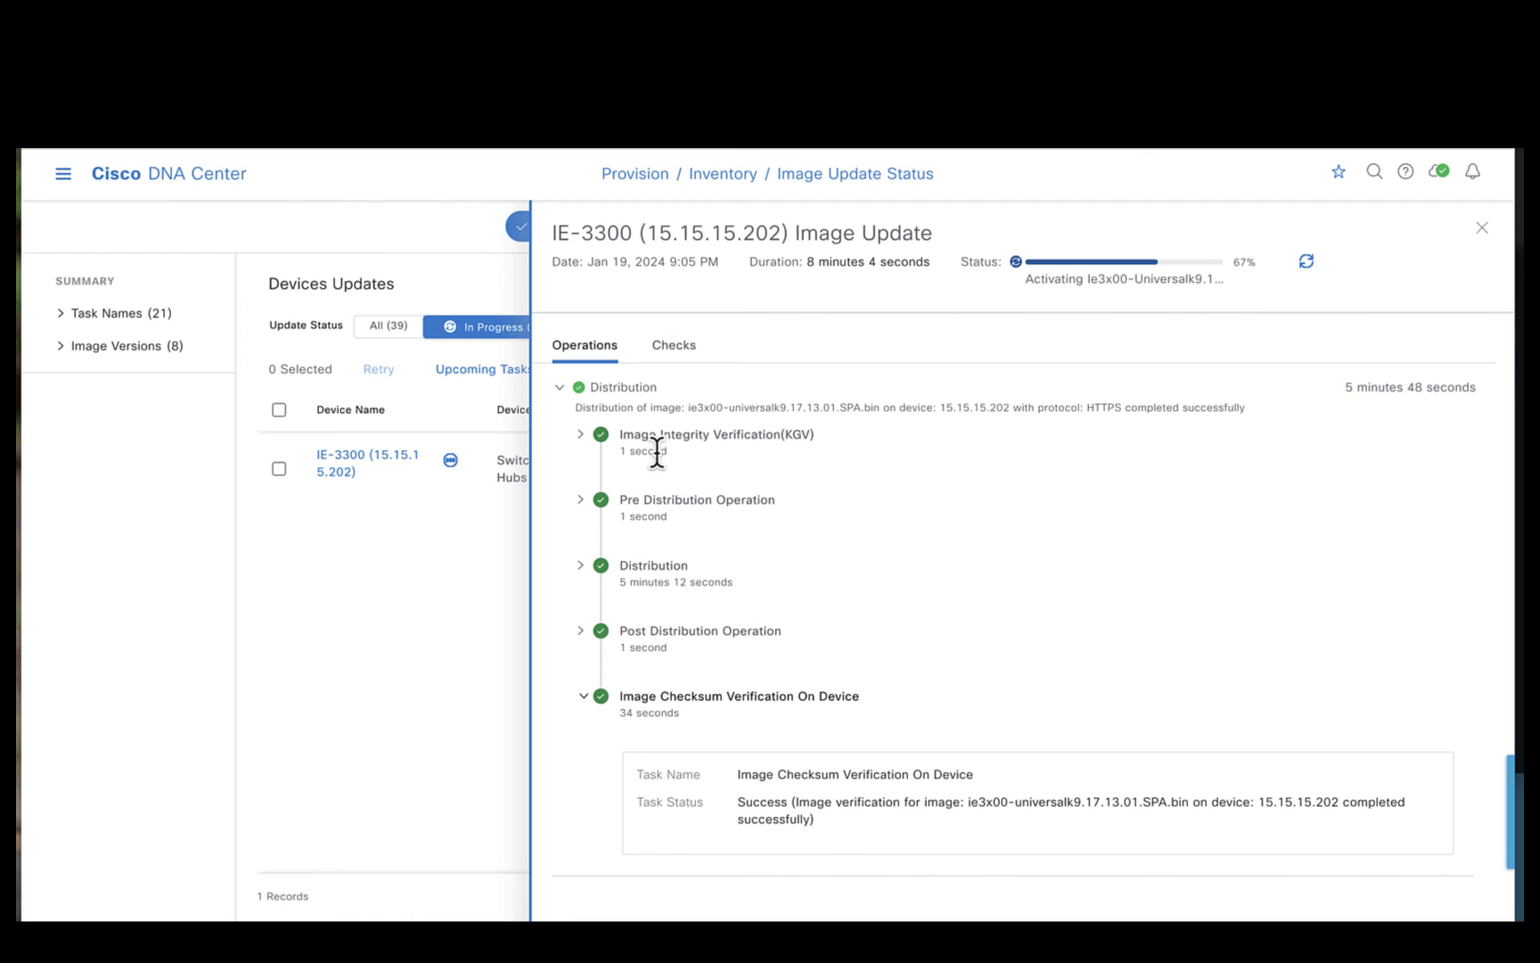
pyautogui.scroll(-1, 656, 450)
pyautogui.click(633, 878)
pyautogui.scroll(-5, 738, 704)
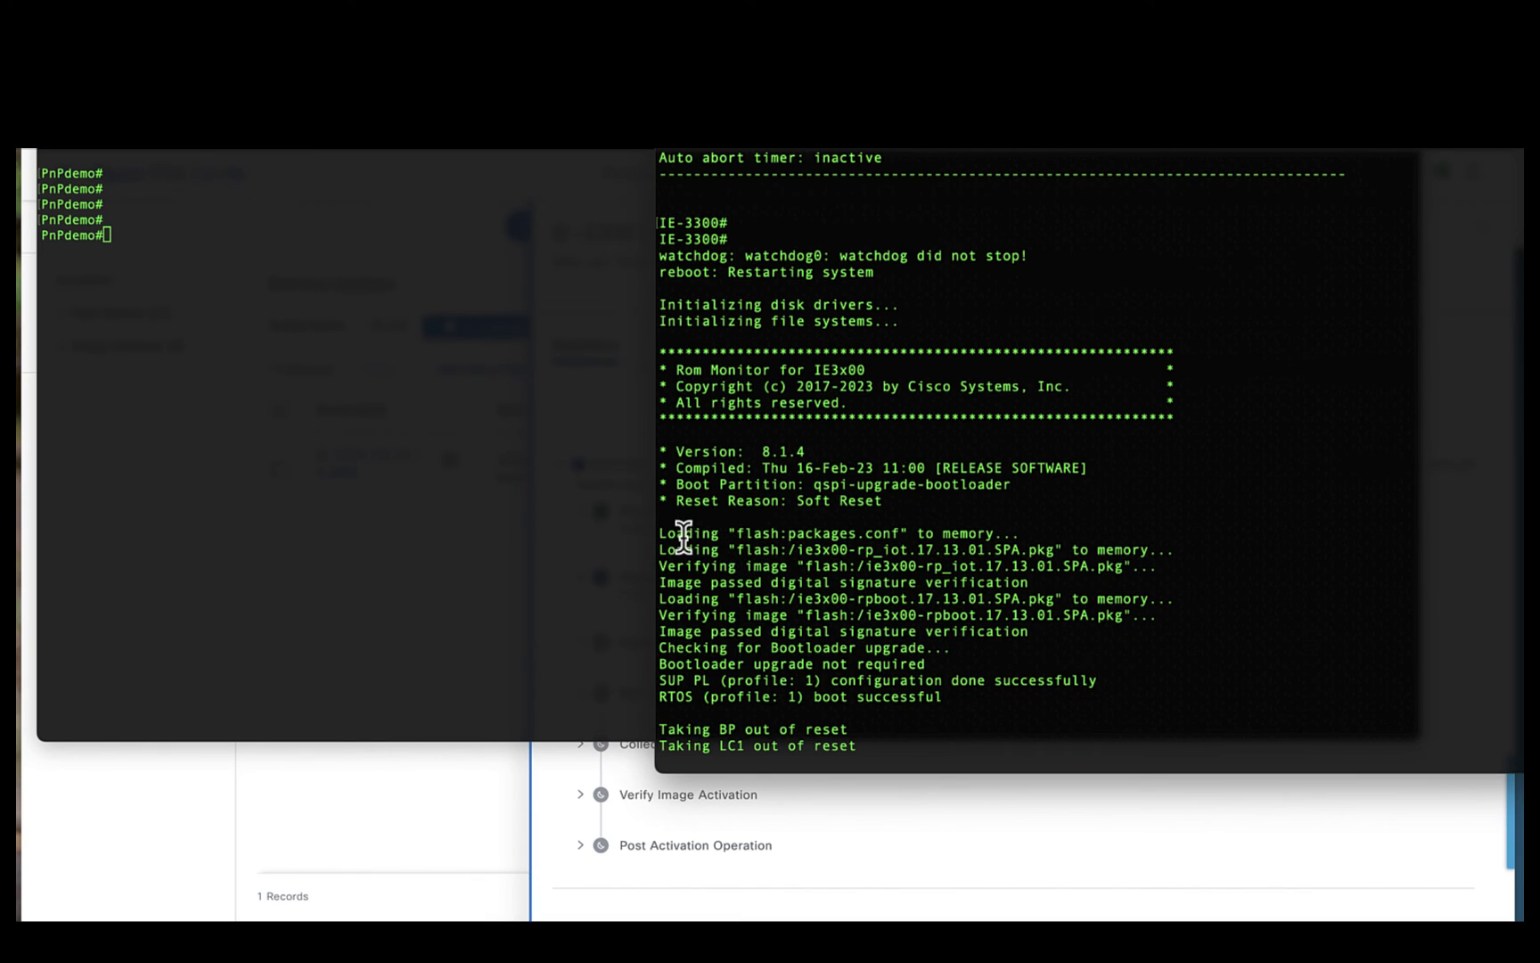
pyautogui.moveTo(660, 550); pyautogui.dragTo(1083, 550)
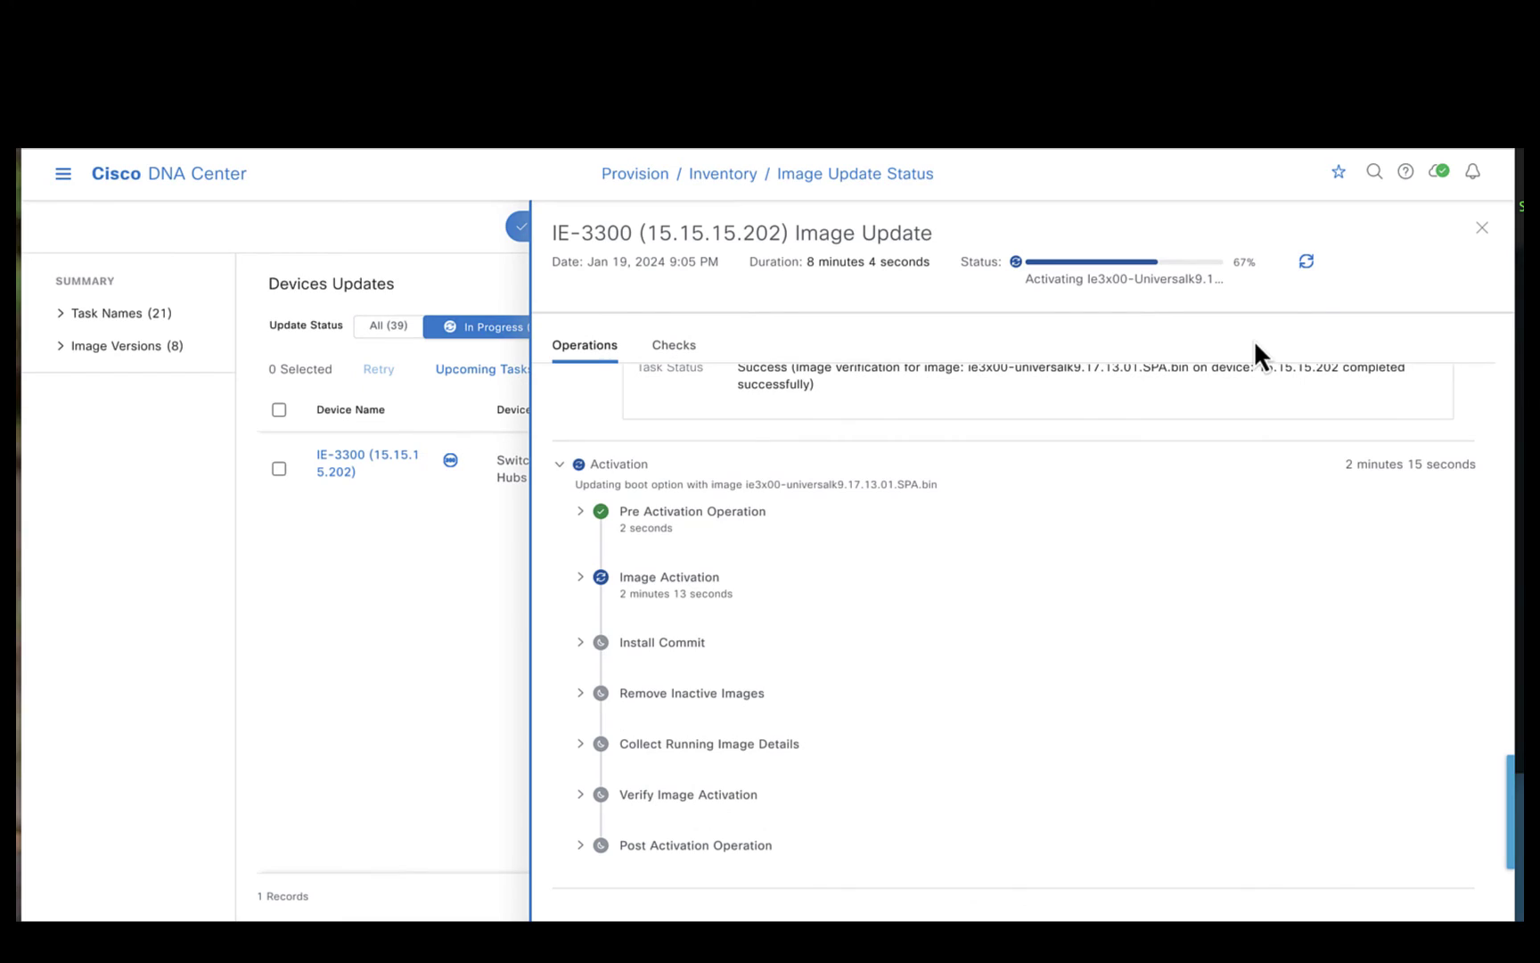
# Refresh IE-3300 progress, then bring the switch console windows forward.
pyautogui.click(1306, 262)
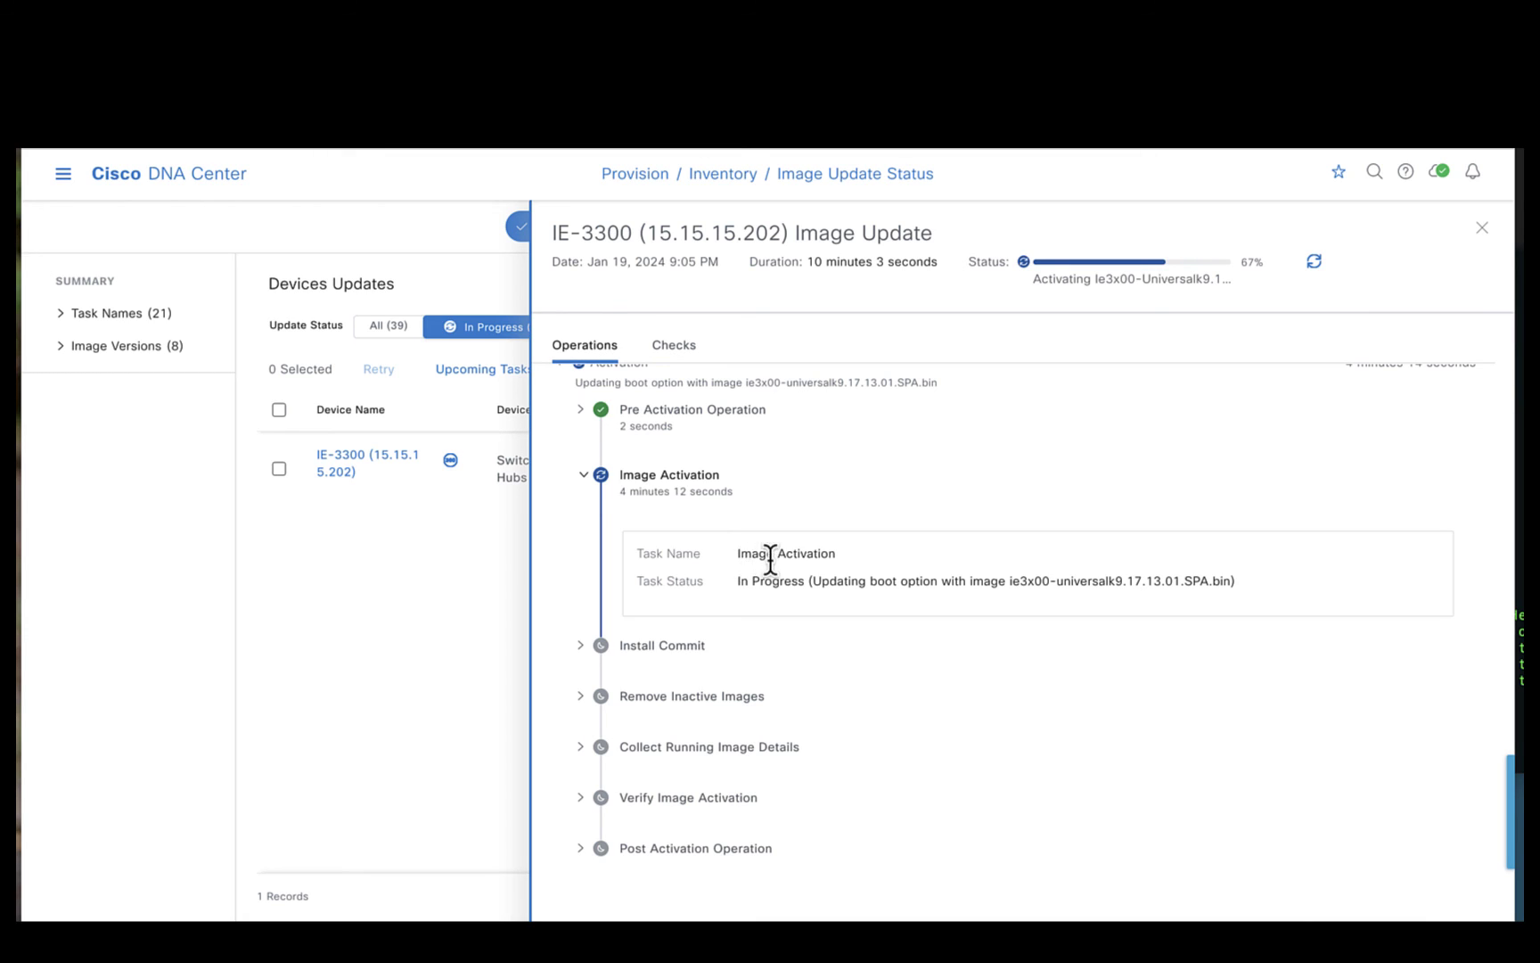
pyautogui.click(796, 920)
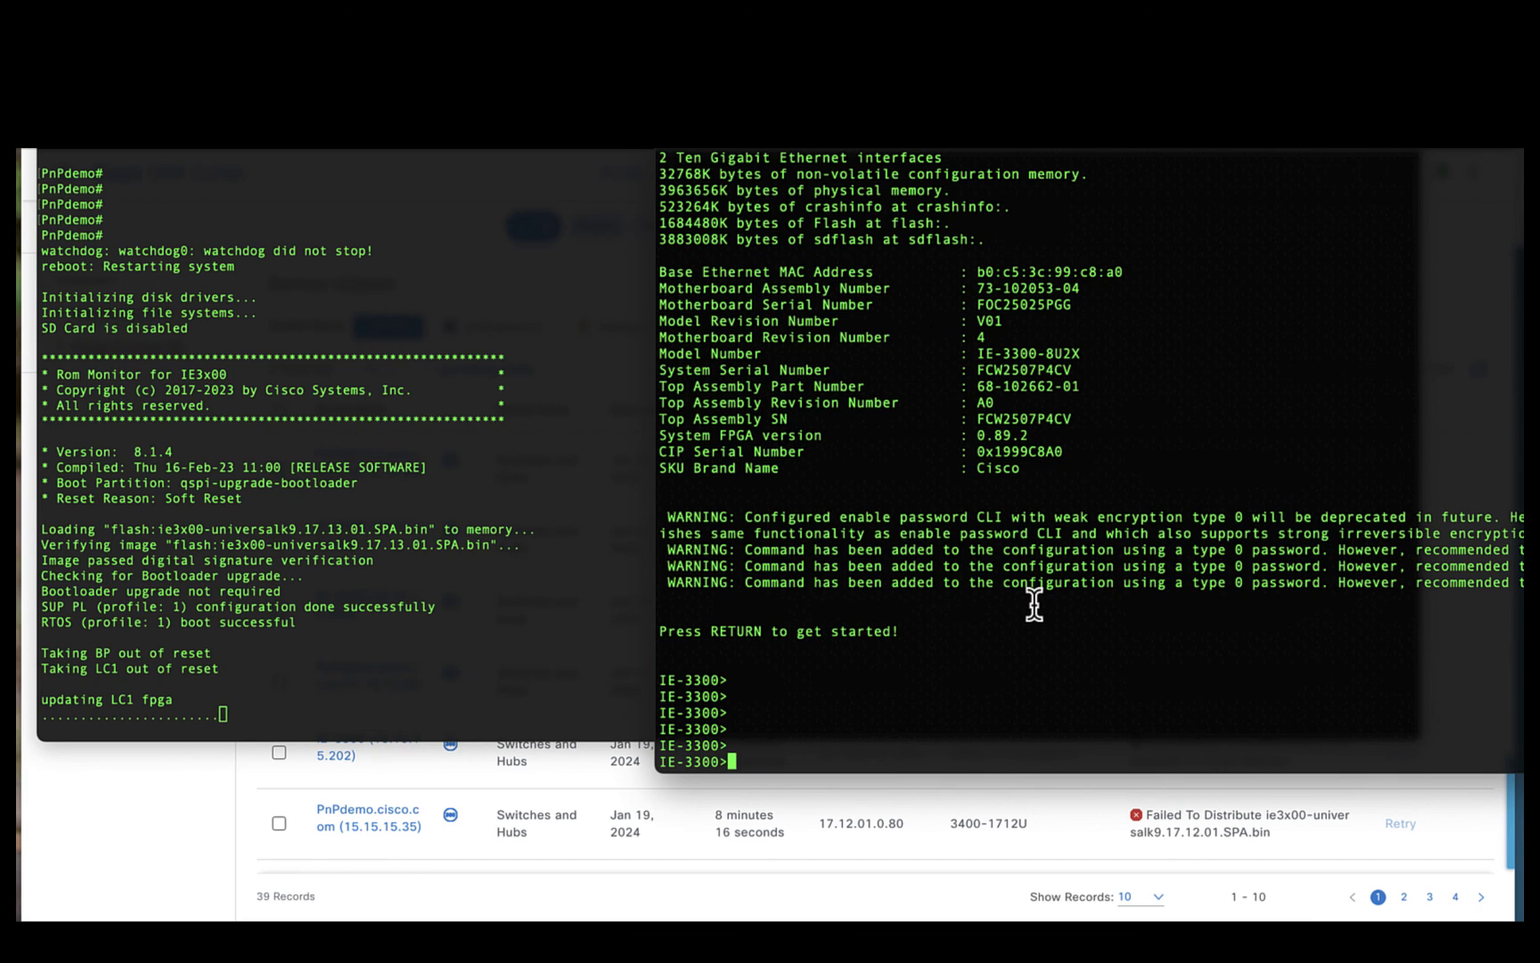
# Enter privileged mode on IE-3300 and check the booted image with 'sh ver | i image'.
pyautogui.write('en')
pyautogui.press('Return')
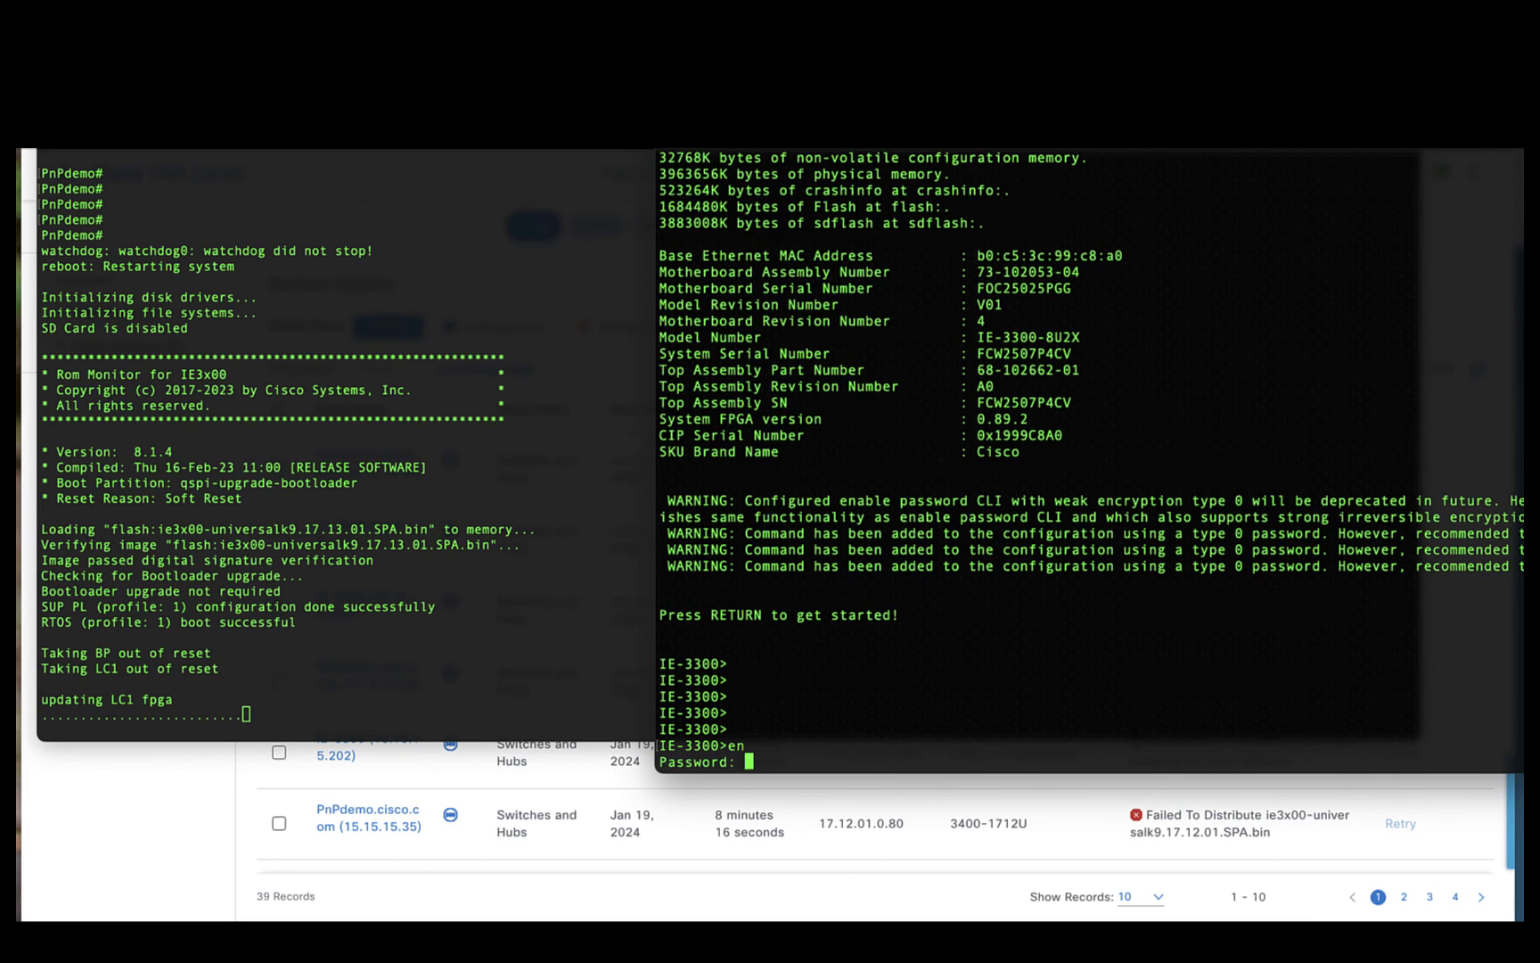
pyautogui.press('Return')
pyautogui.write('sh ve')
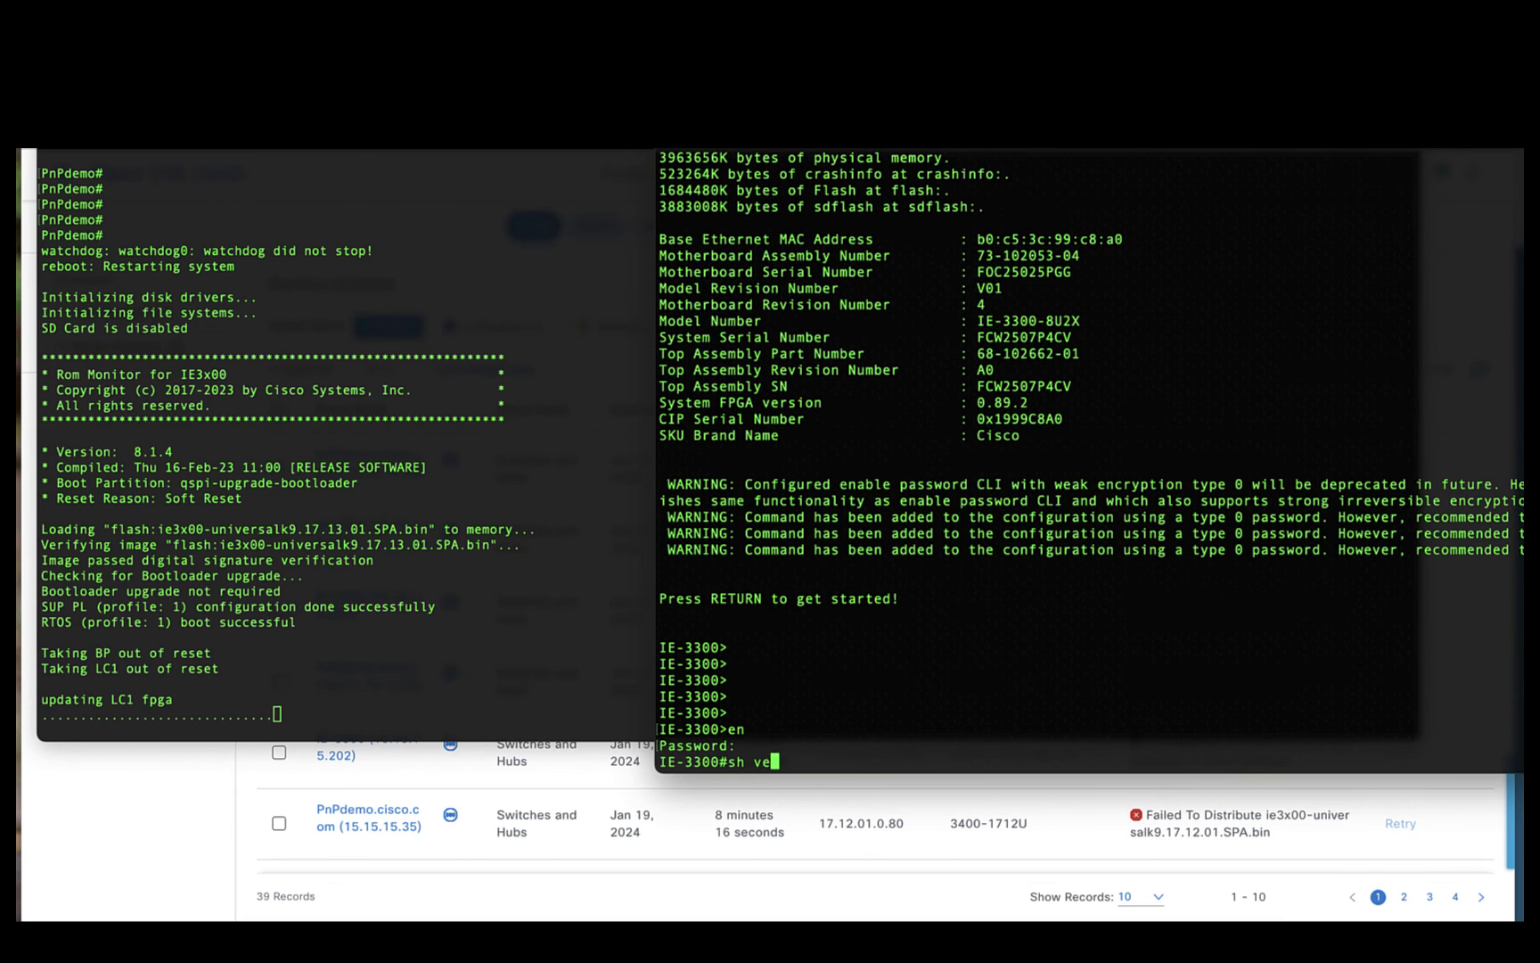
pyautogui.write('r | i image')
pyautogui.press('Return')
# Run 'sho inst summ' to confirm committed 17.13.01.0.1264, then display full 'show ver' output.
pyautogui.press('Return')
pyautogui.press('Return')
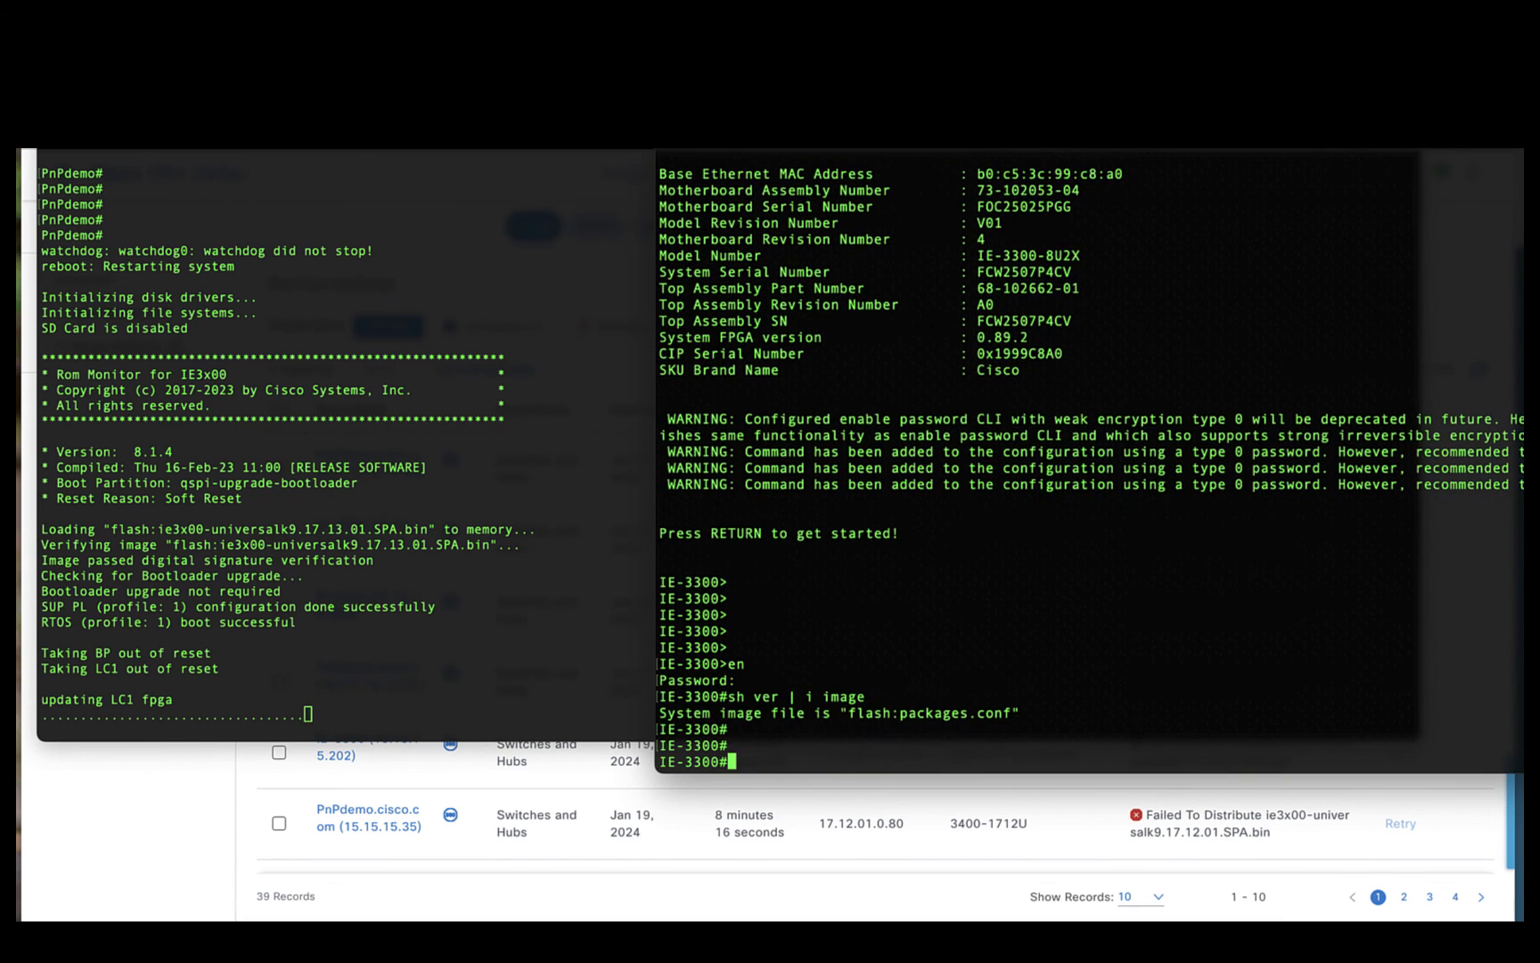
pyautogui.write('sho inst summ')
pyautogui.press('Return')
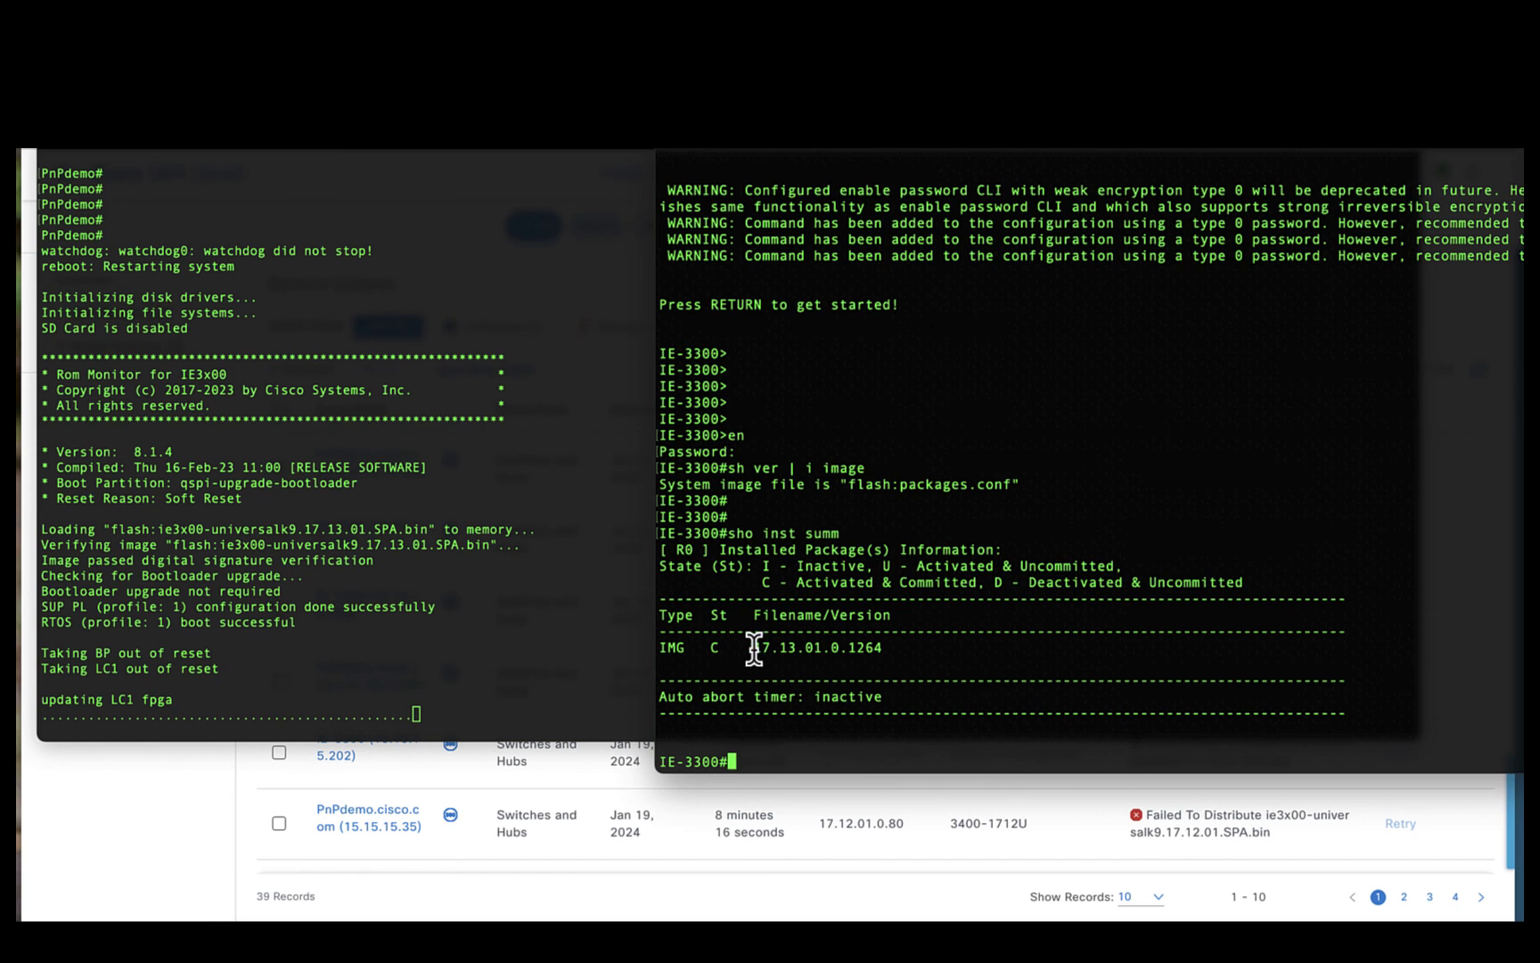
pyautogui.moveTo(753, 647); pyautogui.dragTo(876, 643)
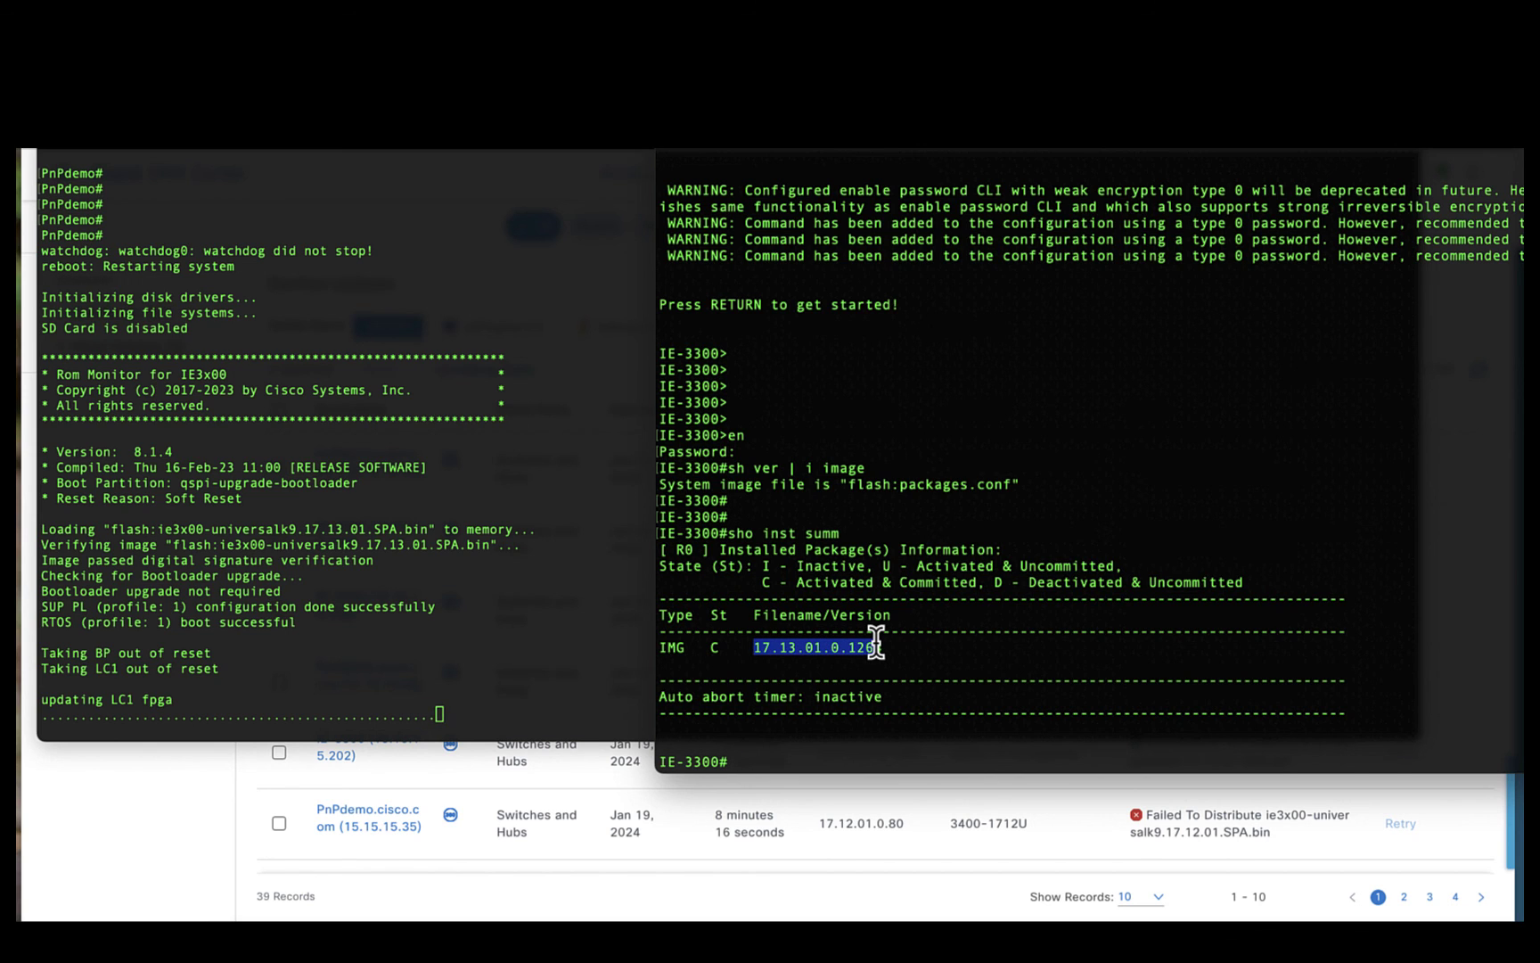
pyautogui.write('show ver')
pyautogui.press('Return')
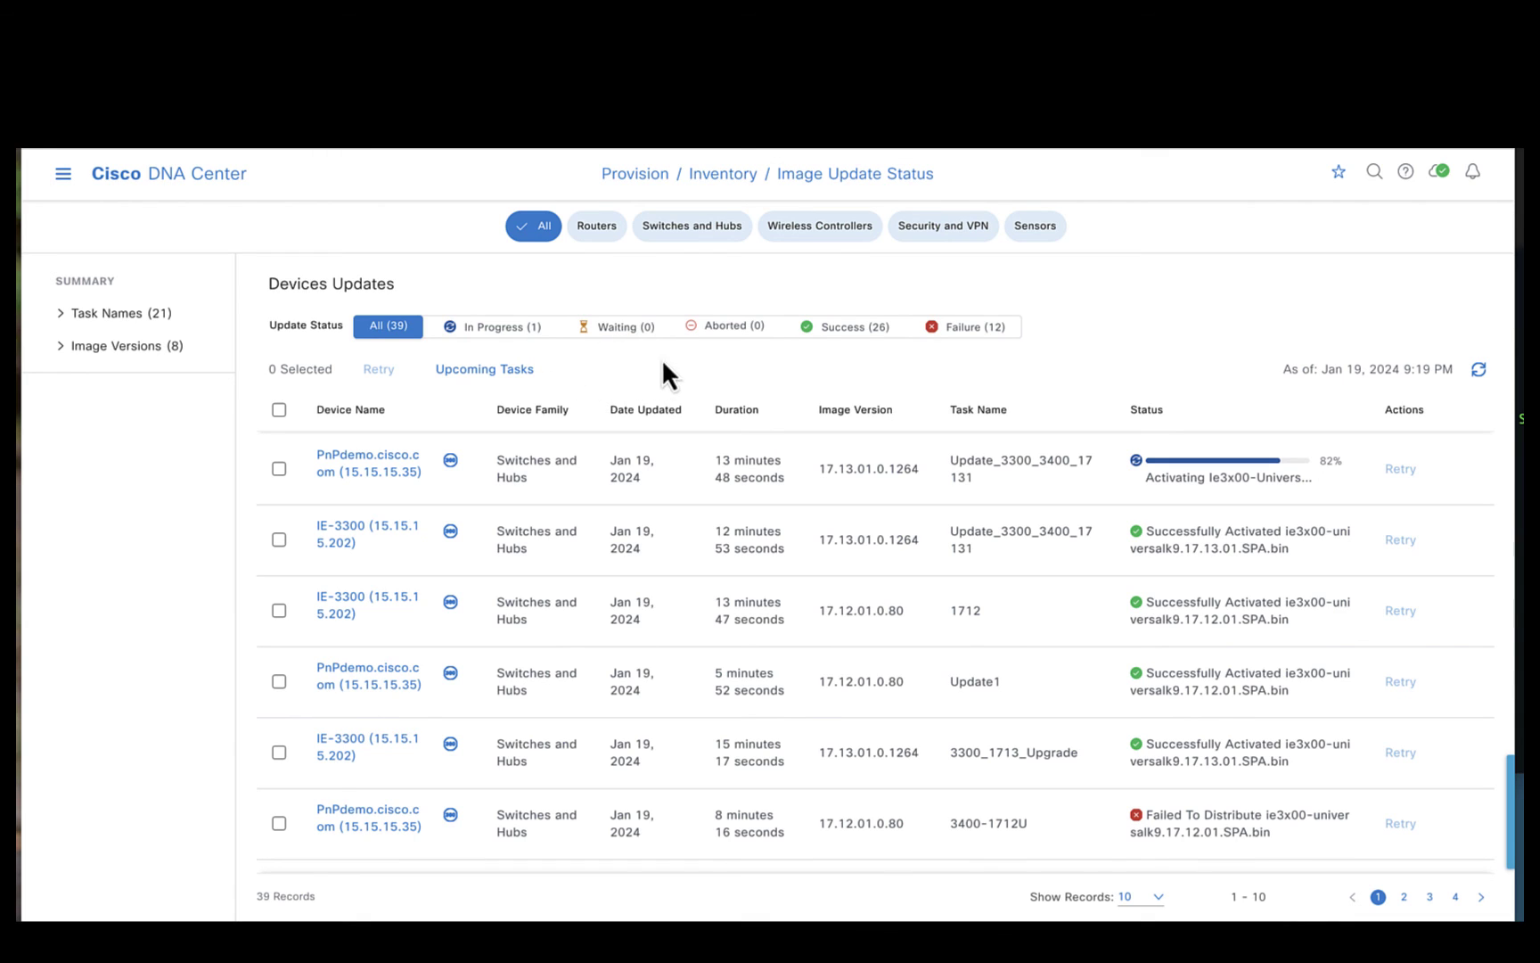
# Filter to In Progress (1) and open PnPdemo.cisco.com's update, activating at 82%.
pyautogui.click(512, 335)
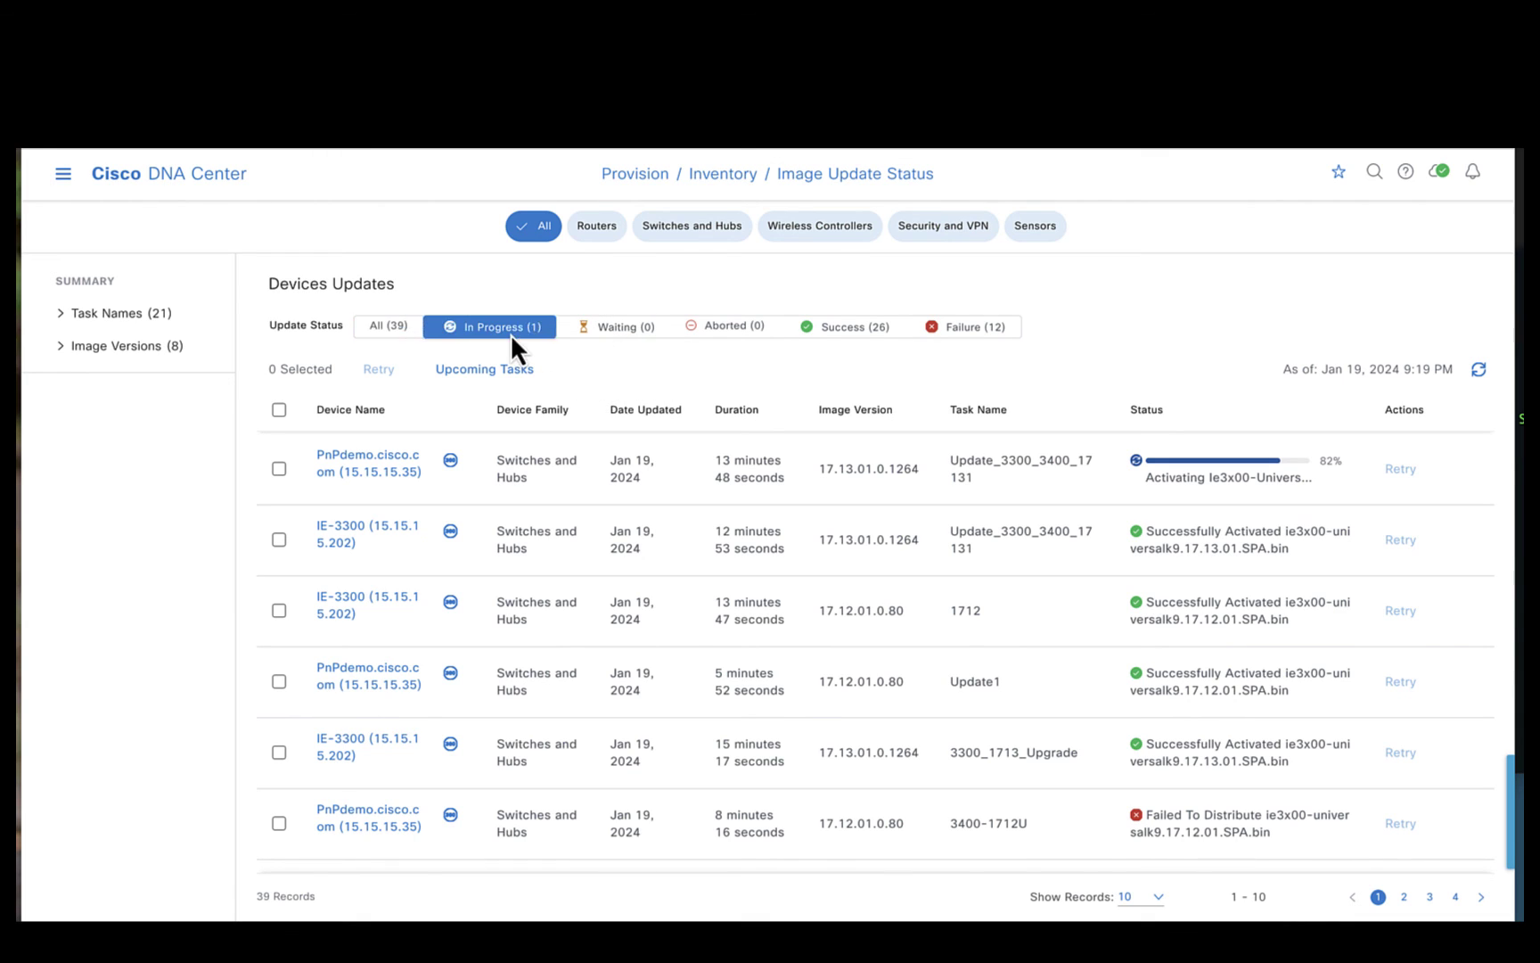
pyautogui.click(365, 477)
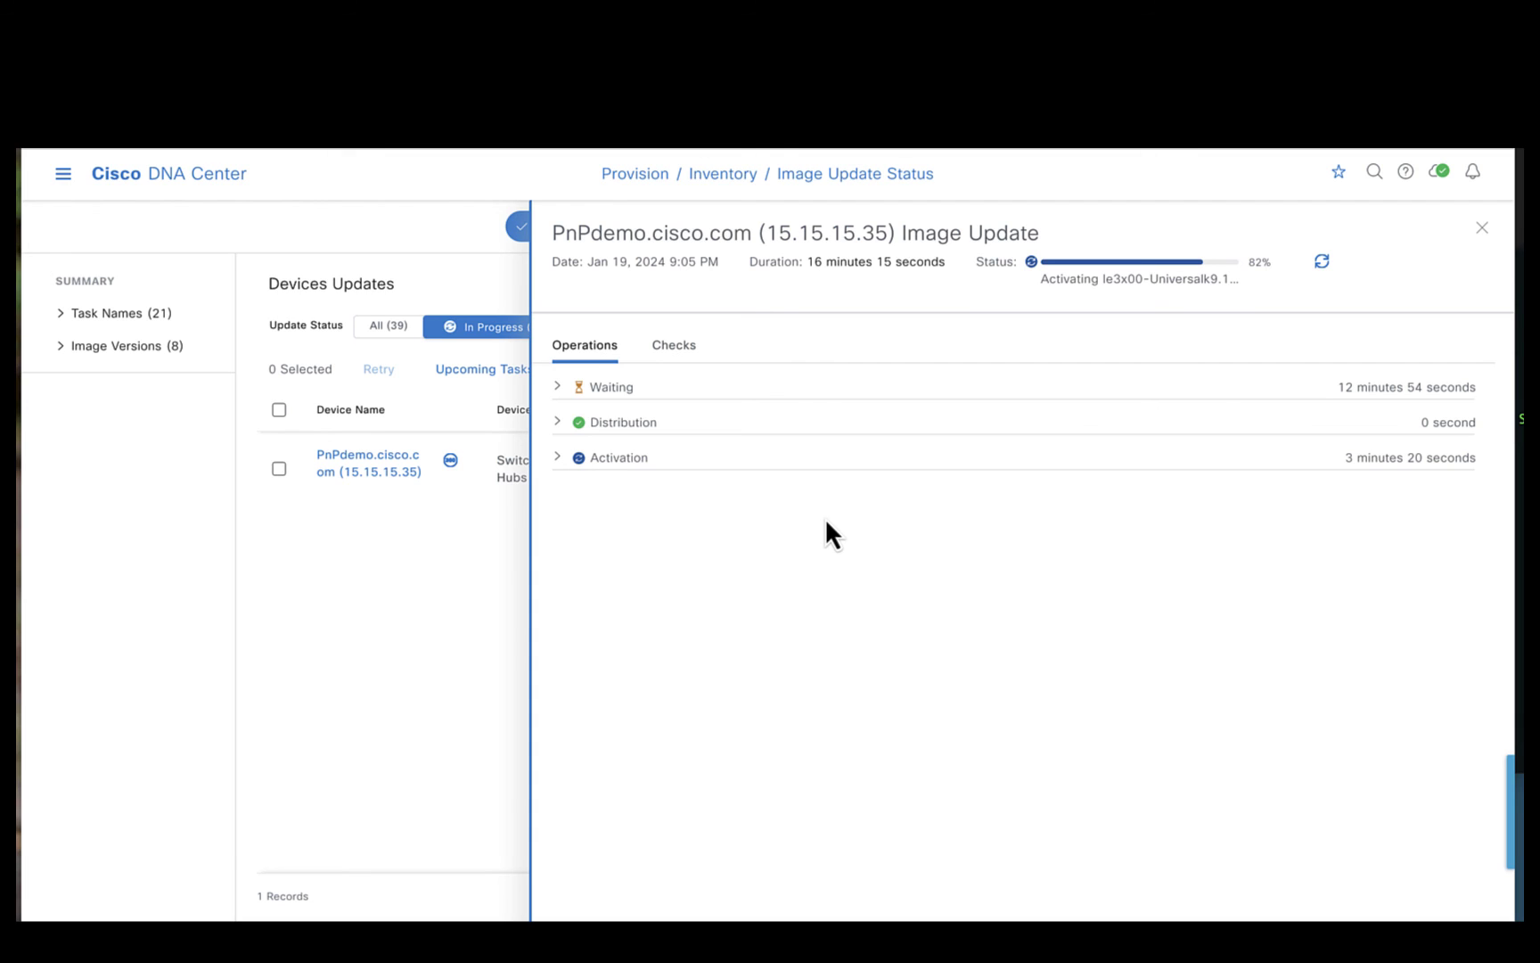
# Close PnPdemo's details, go to Provision > Inventory and open IE-3300's Compliant summary.
pyautogui.click(1482, 230)
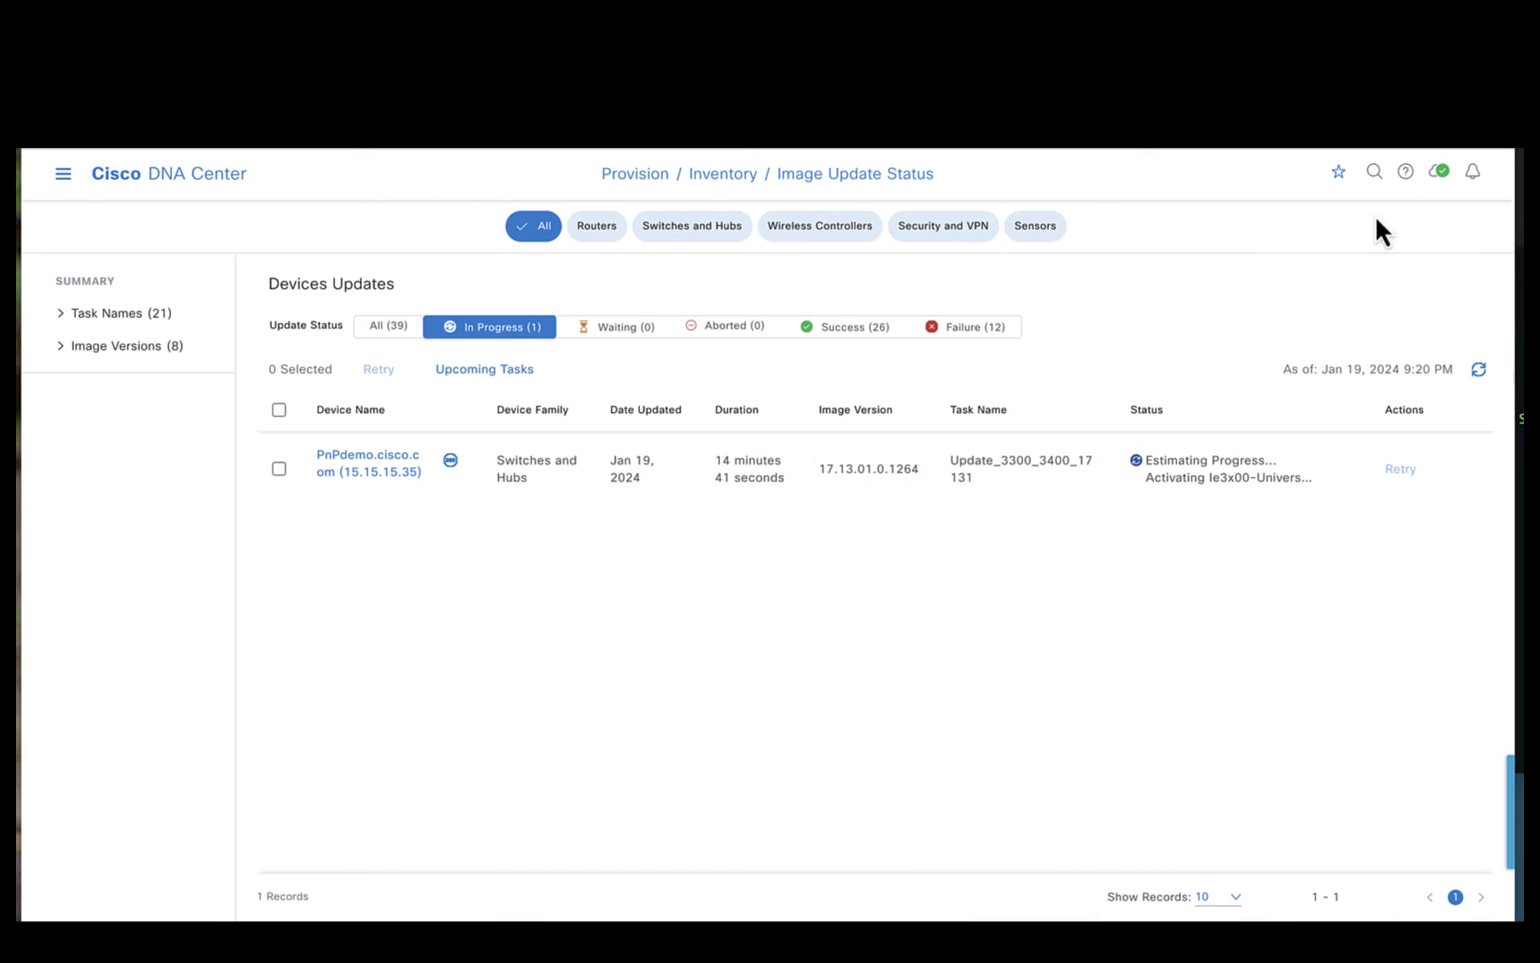
pyautogui.click(65, 176)
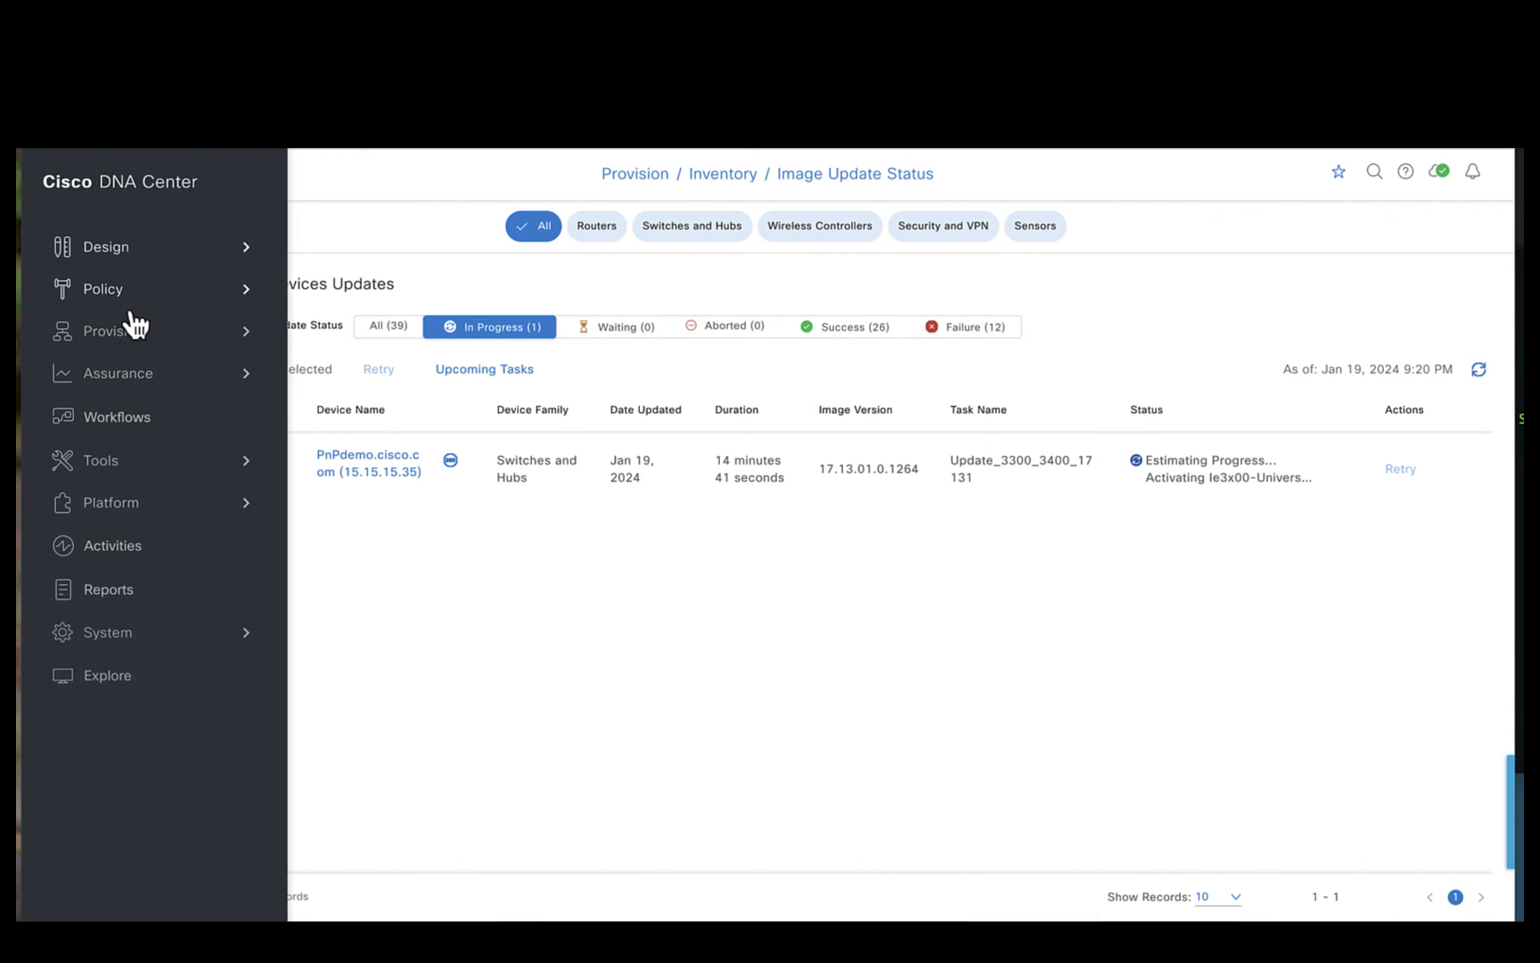
pyautogui.moveTo(144, 346)
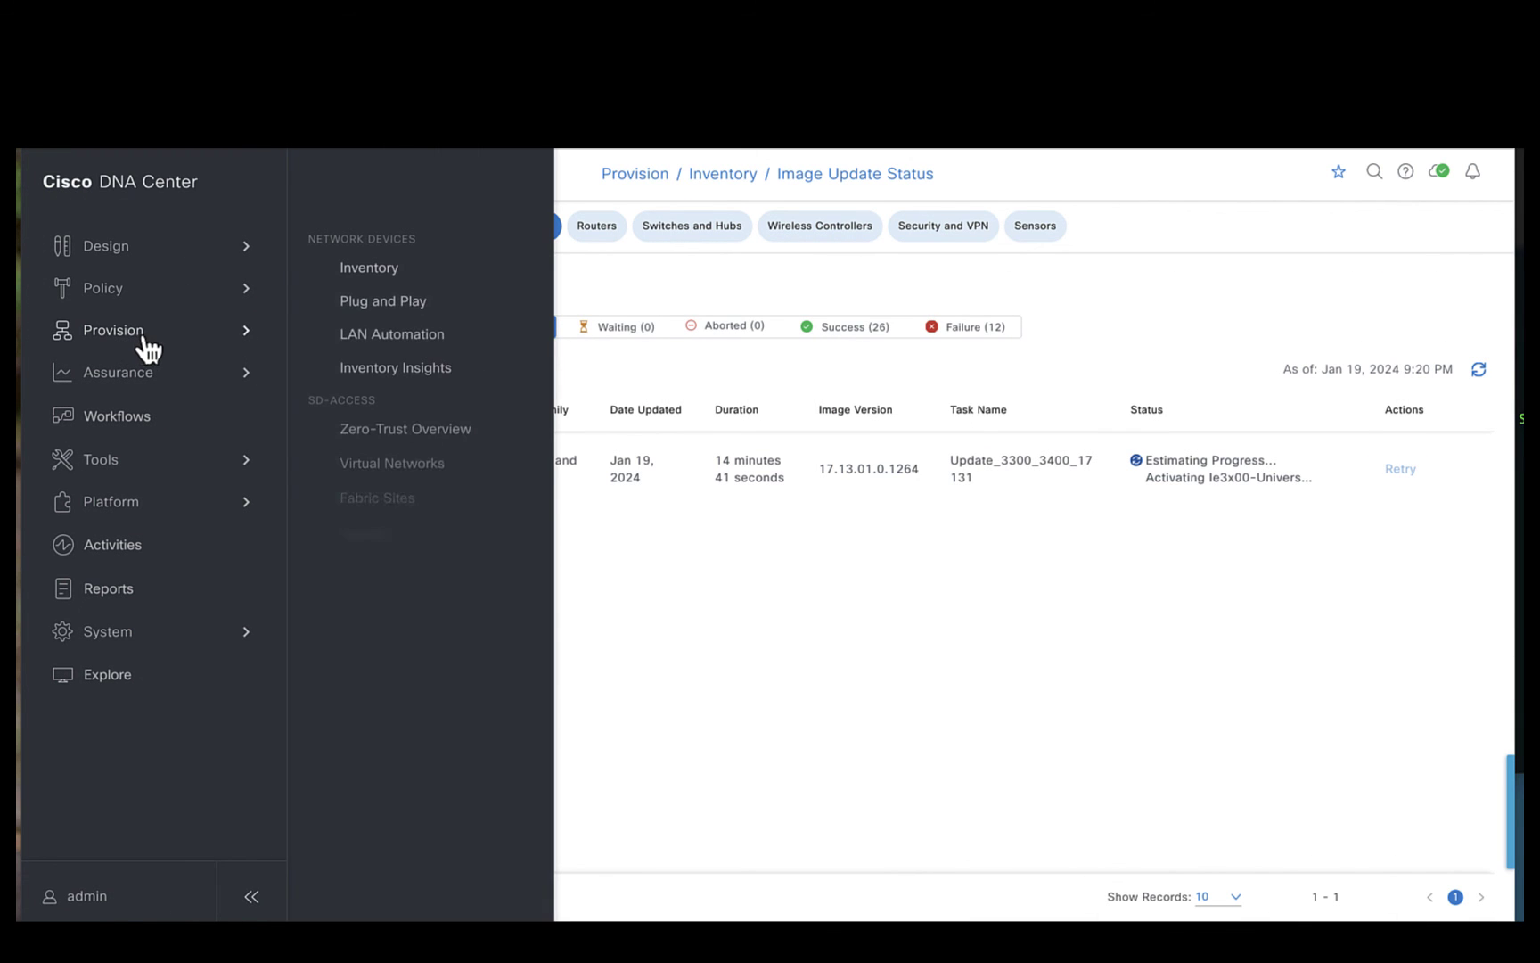
pyautogui.click(391, 272)
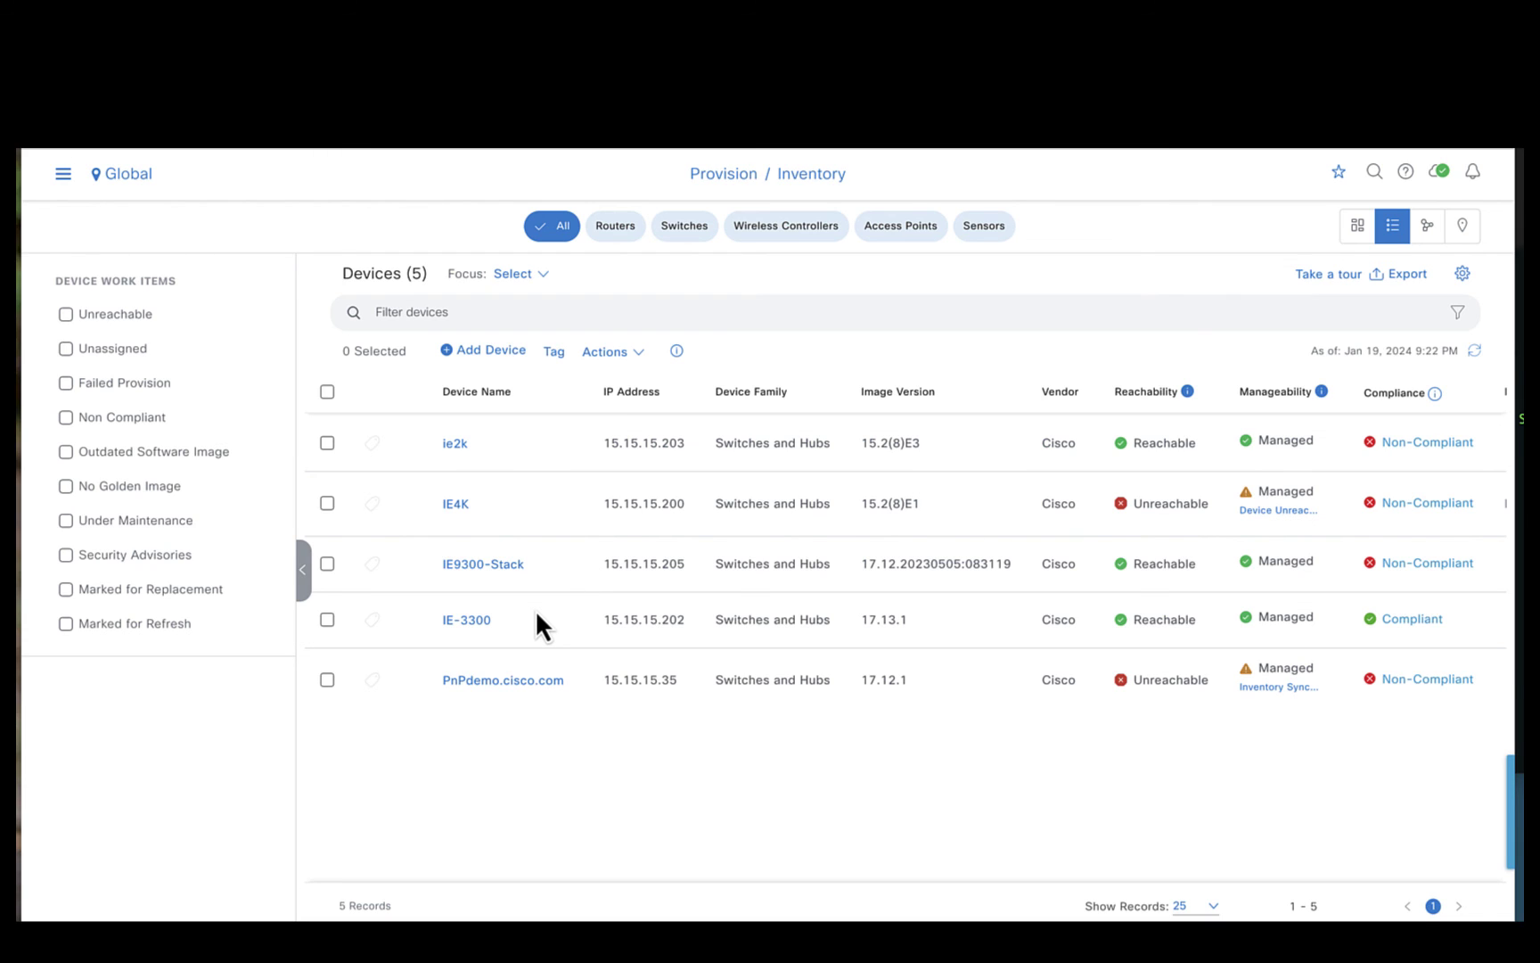
pyautogui.click(1411, 622)
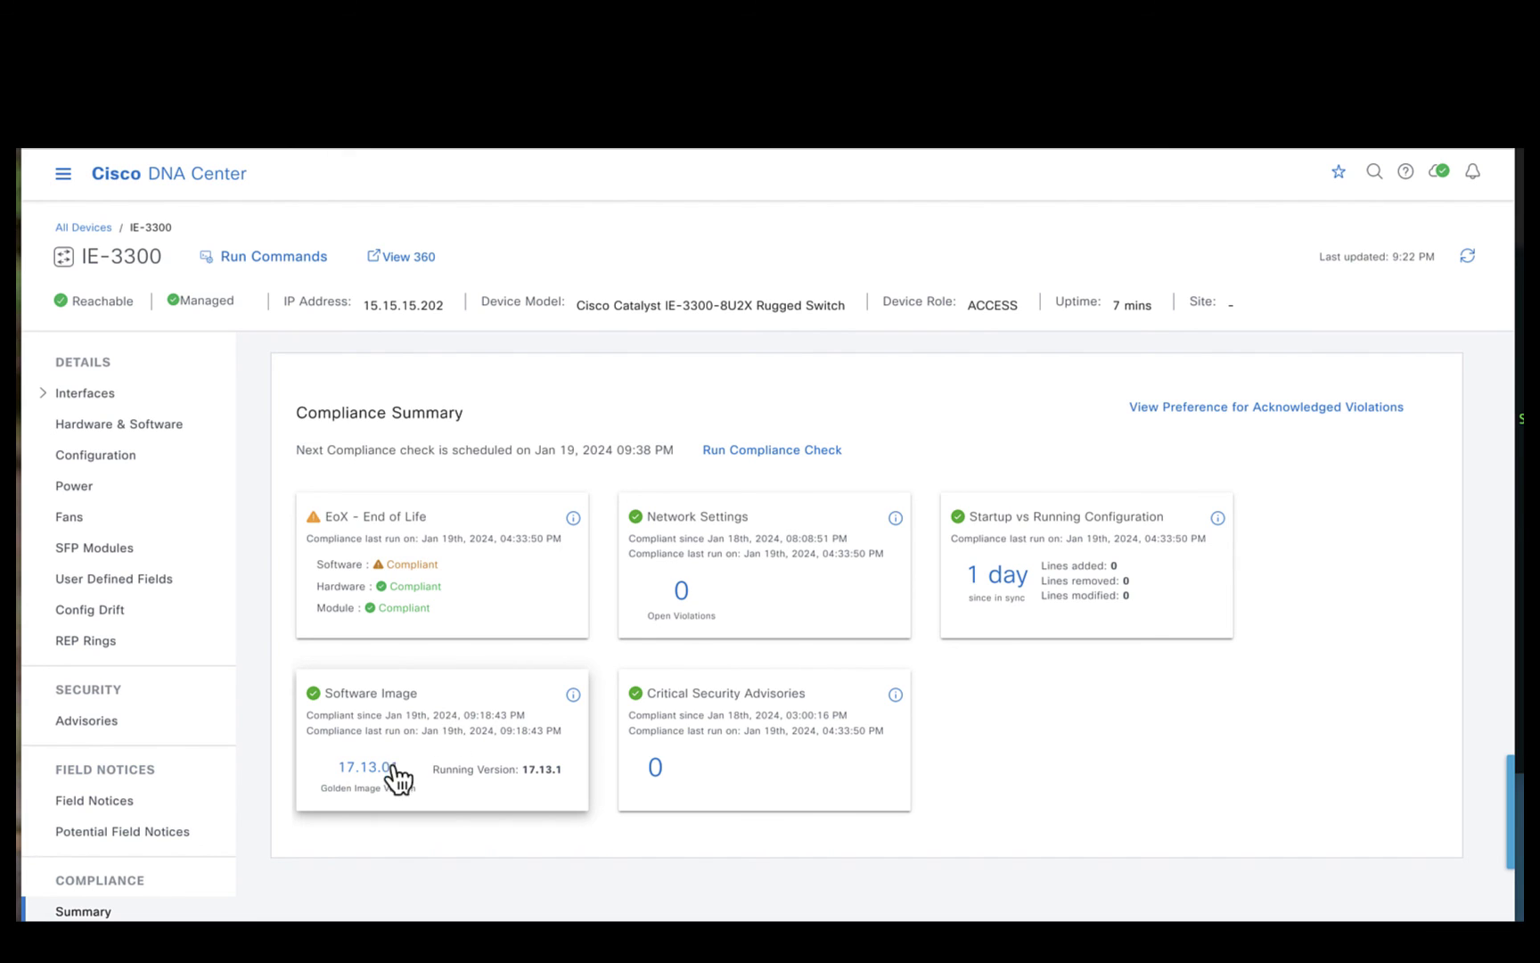
pyautogui.click(62, 174)
# Return to Provision > Inventory from the navigation flyout.
pyautogui.moveTo(144, 350)
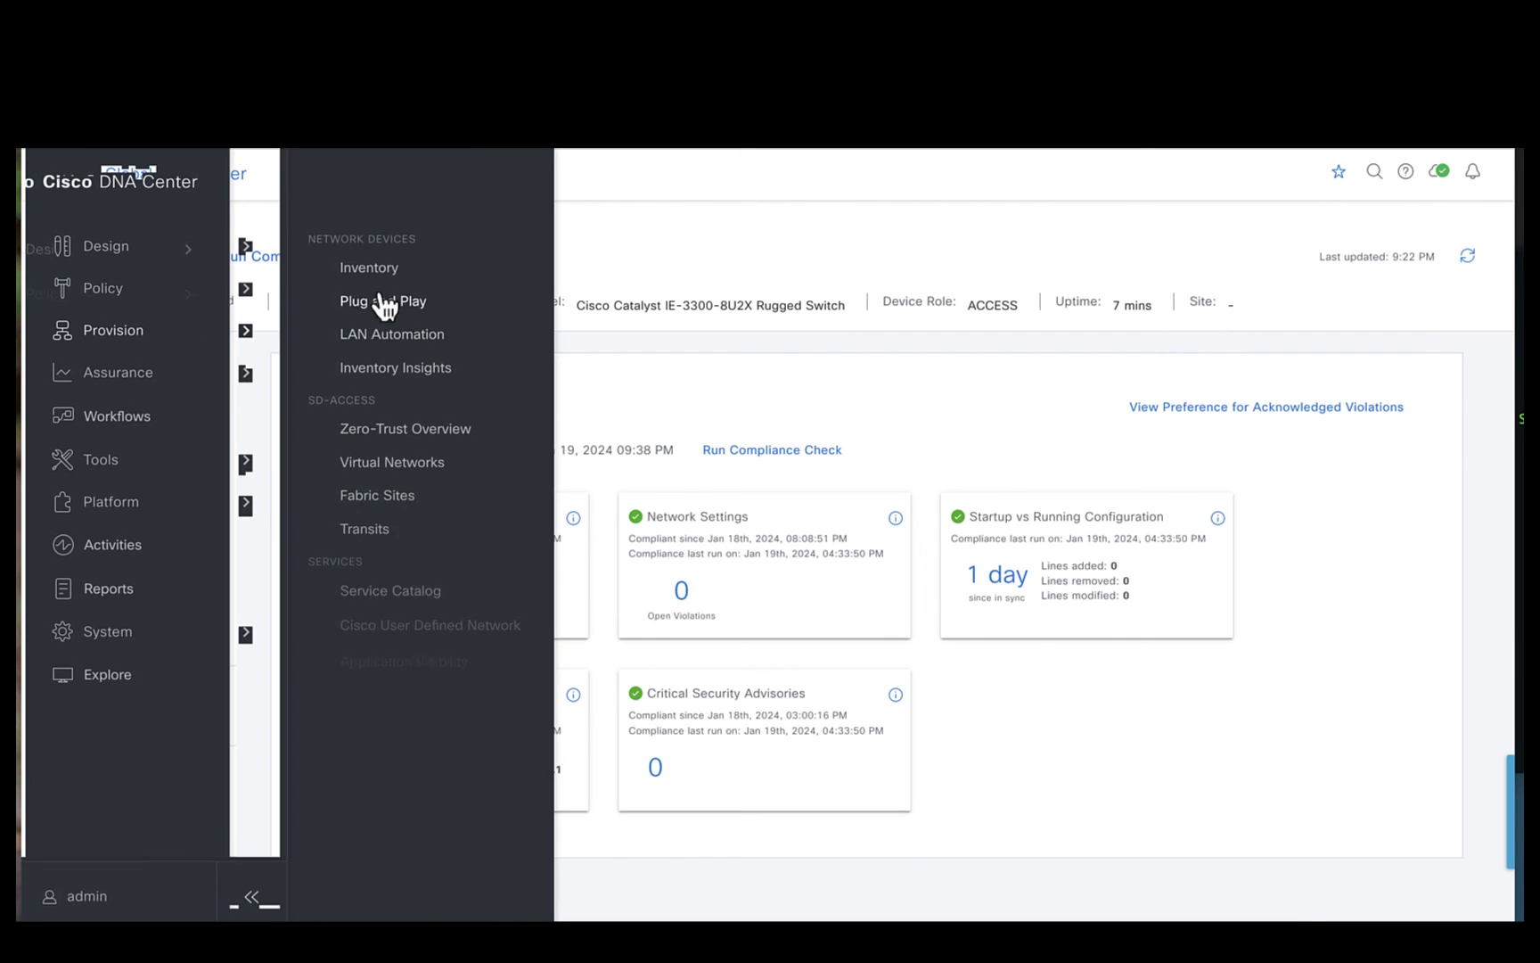
pyautogui.click(377, 269)
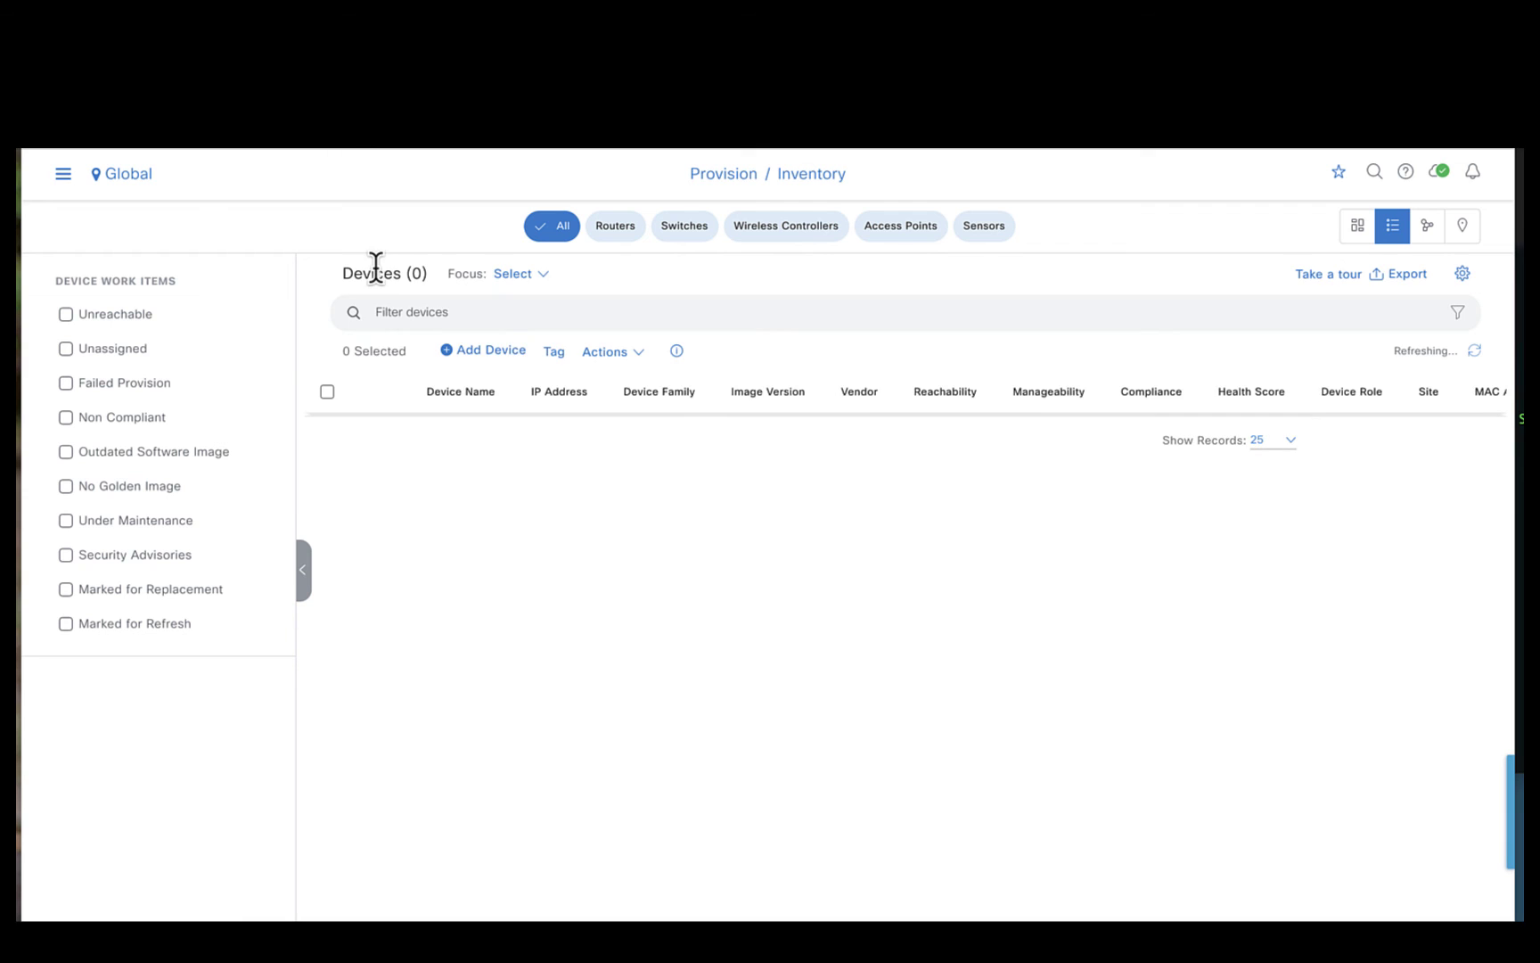